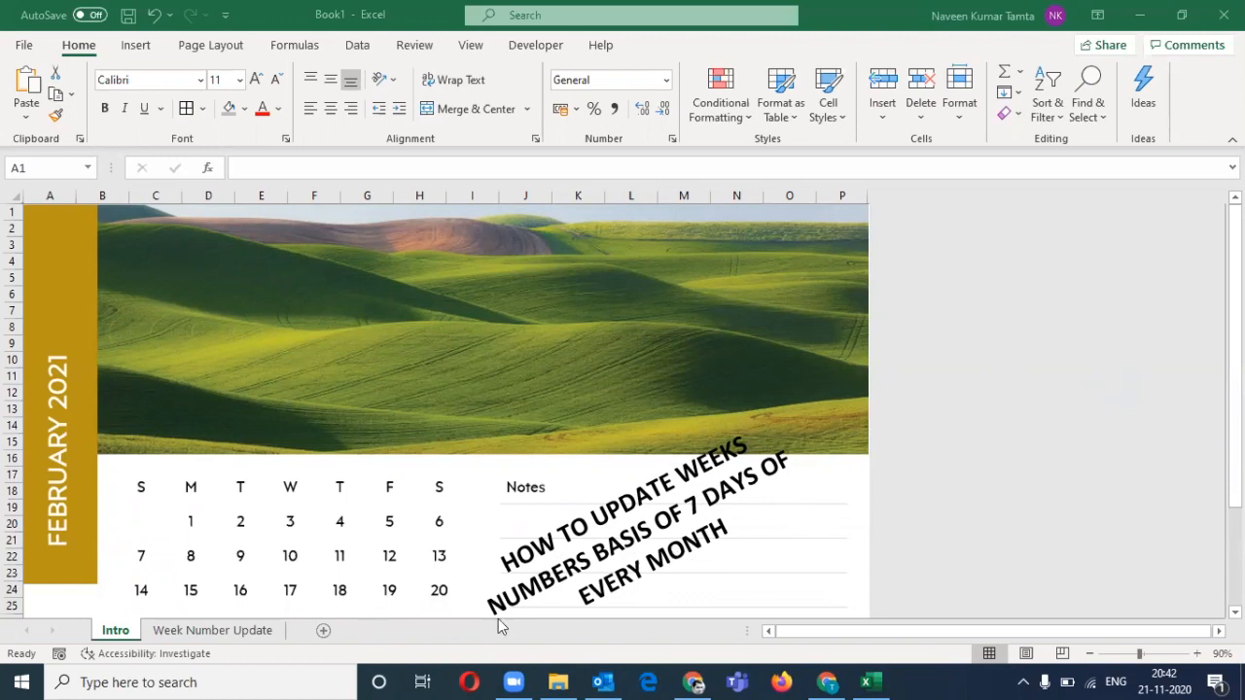
Open the Week Number Update sheet and check the Date column down to its last entry
{"action": "left_click", "coordinate": [202, 631]}
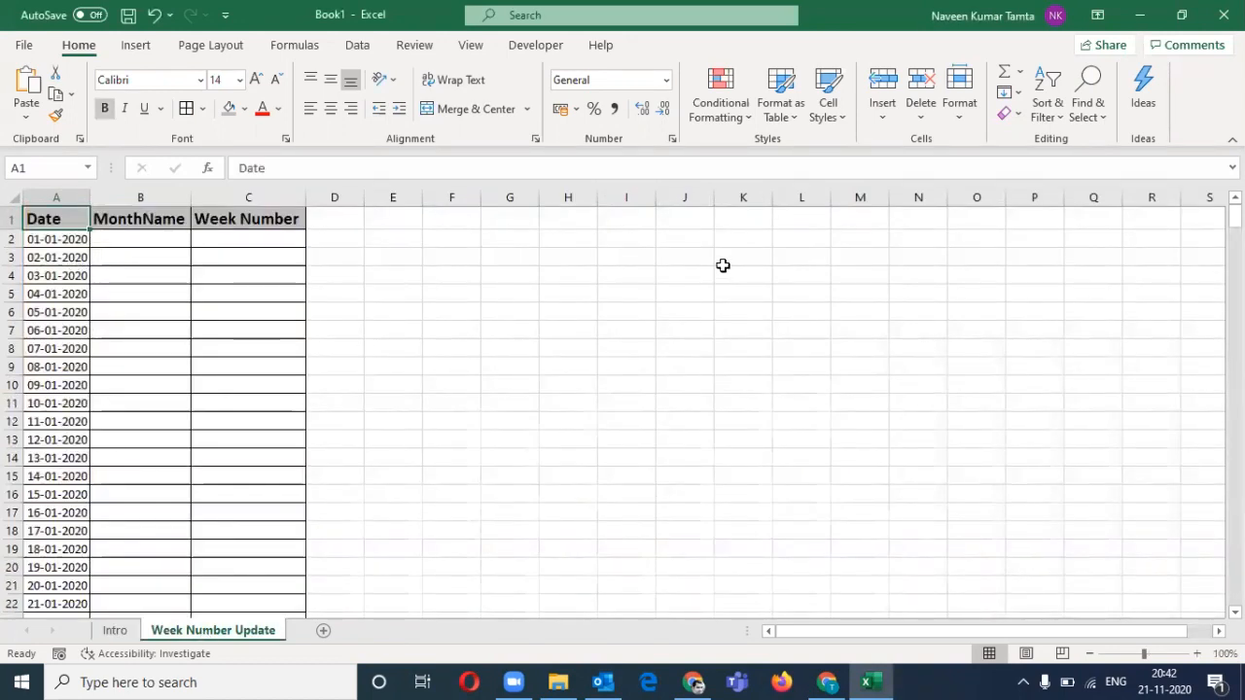
{"action": "key", "text": "Down"}
{"action": "key", "text": "ctrl+Down"}
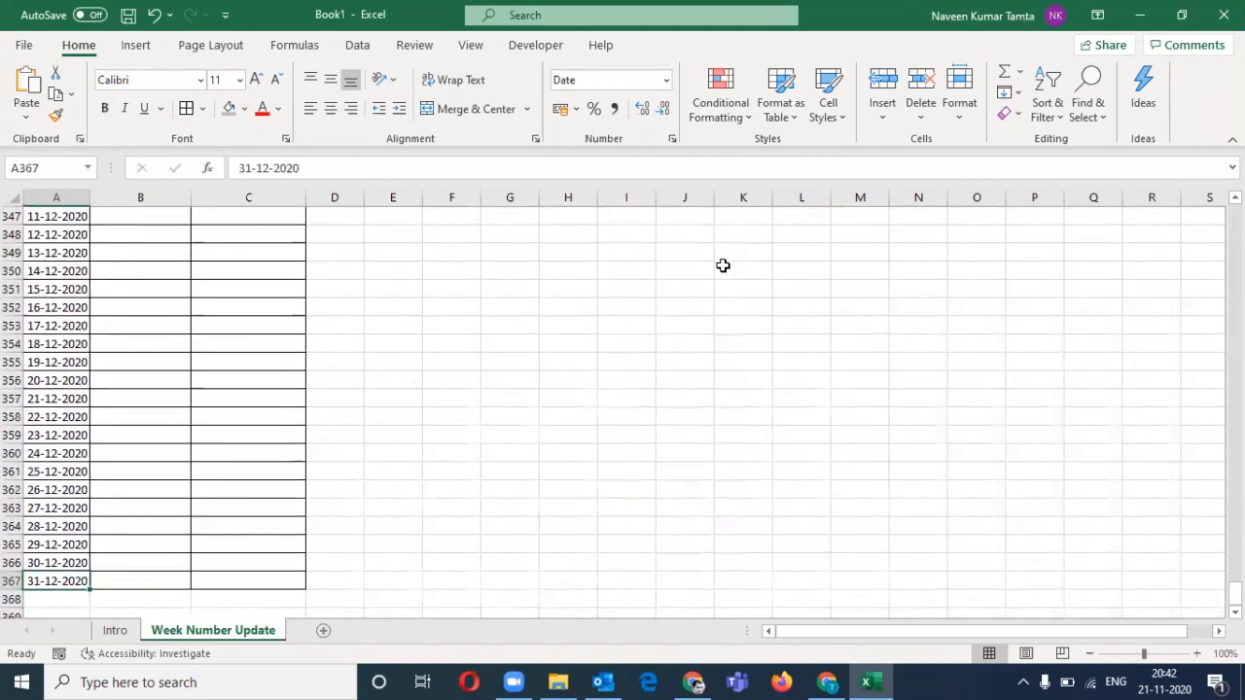
{"action": "key", "text": "ctrl+Home"}
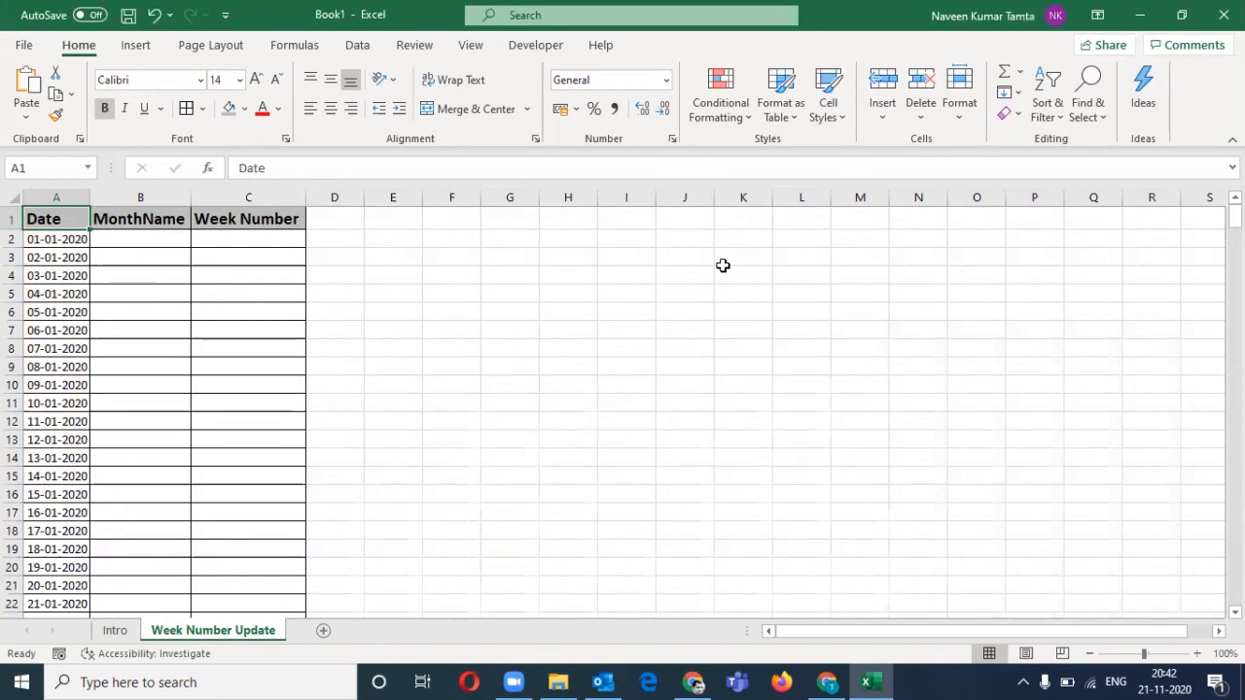
{"action": "key", "text": "Right"}
{"action": "key", "text": "Right"}
{"action": "key", "text": "Down"}
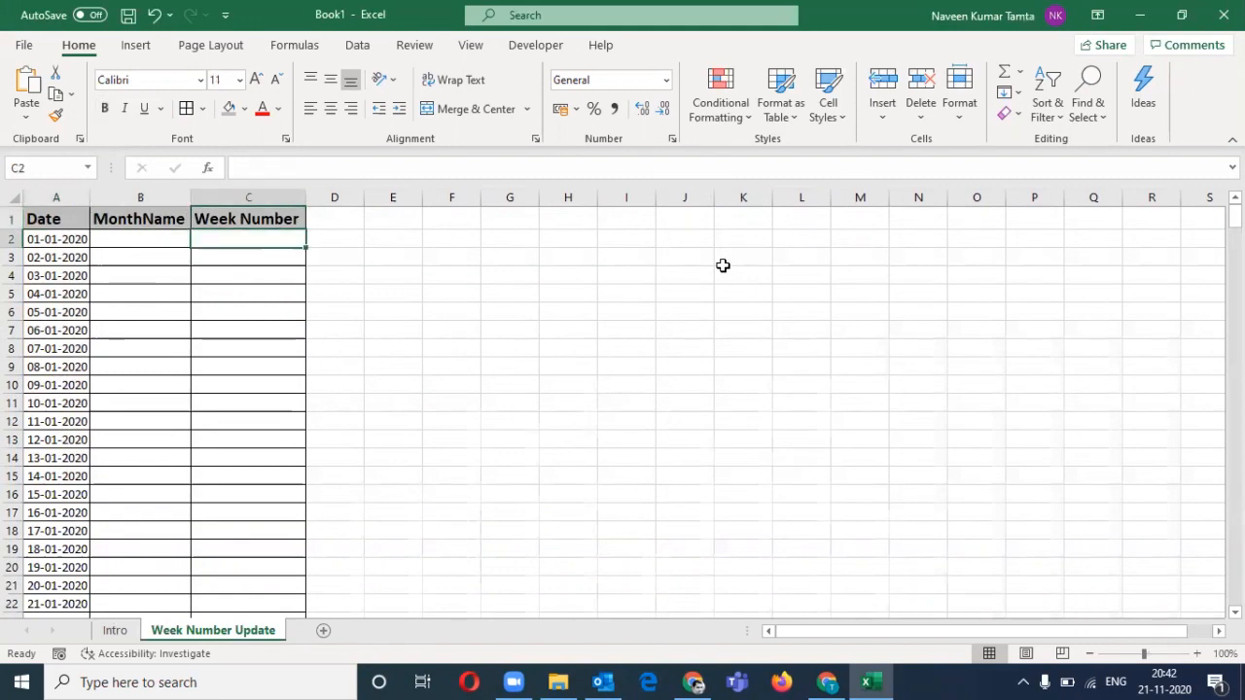
{"action": "key", "text": "Left"}
{"action": "key", "text": "Left"}
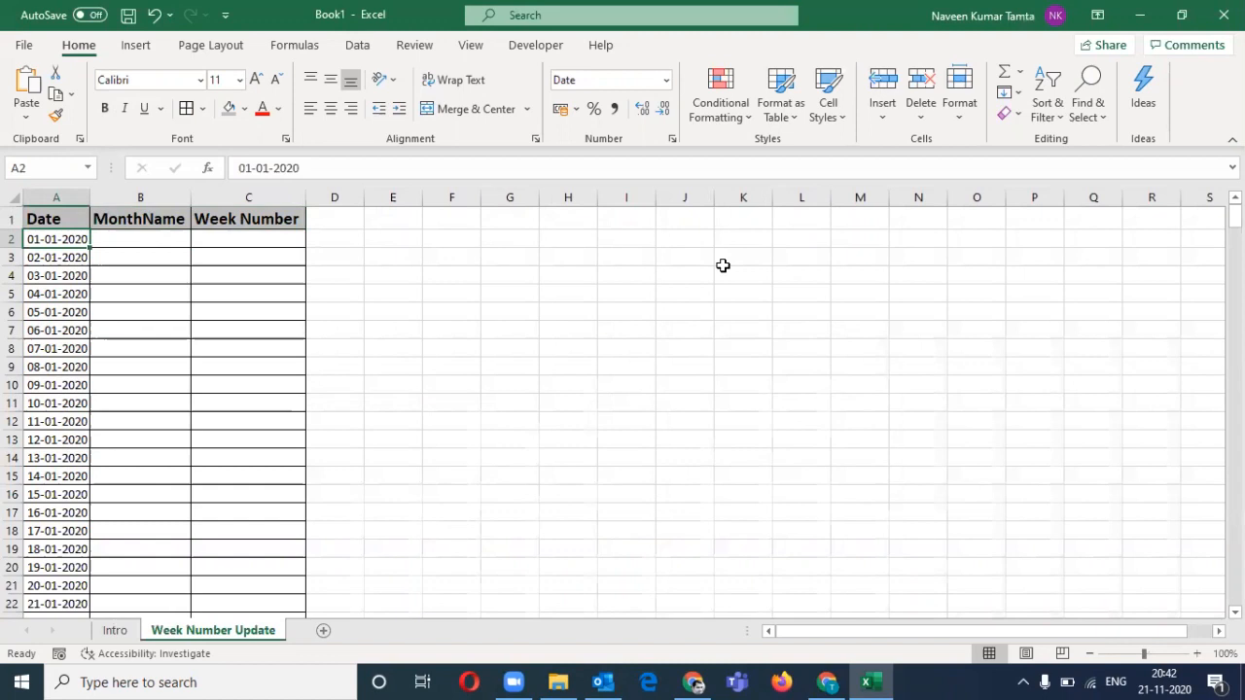
{"action": "key", "text": "Right"}
{"action": "key", "text": "Right"}
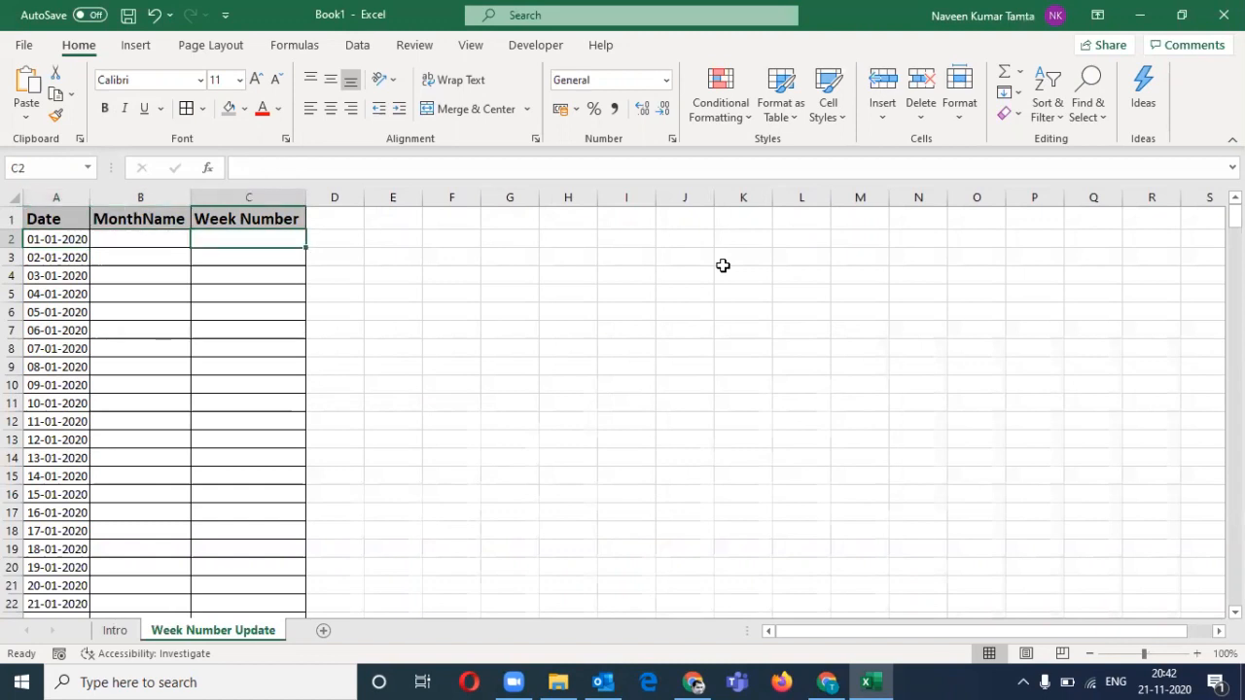
Turn on filtering for the header row and filter the Date column to January 2020 only
{"action": "key", "text": "Left"}
{"action": "key", "text": "Left"}
{"action": "key", "text": "Up"}
{"action": "key", "text": "alt+d"}
{"action": "key", "text": "f"}
{"action": "key", "text": "f"}
{"action": "key", "text": "alt+Down"}
{"action": "key", "text": "Down"}
{"action": "key", "text": "Down"}
{"action": "key", "text": "Down"}
{"action": "key", "text": "Down"}
{"action": "key", "text": "Down"}
{"action": "key", "text": "Down"}
{"action": "key", "text": "Down"}
{"action": "key", "text": "Down"}
{"action": "key", "text": "Down"}
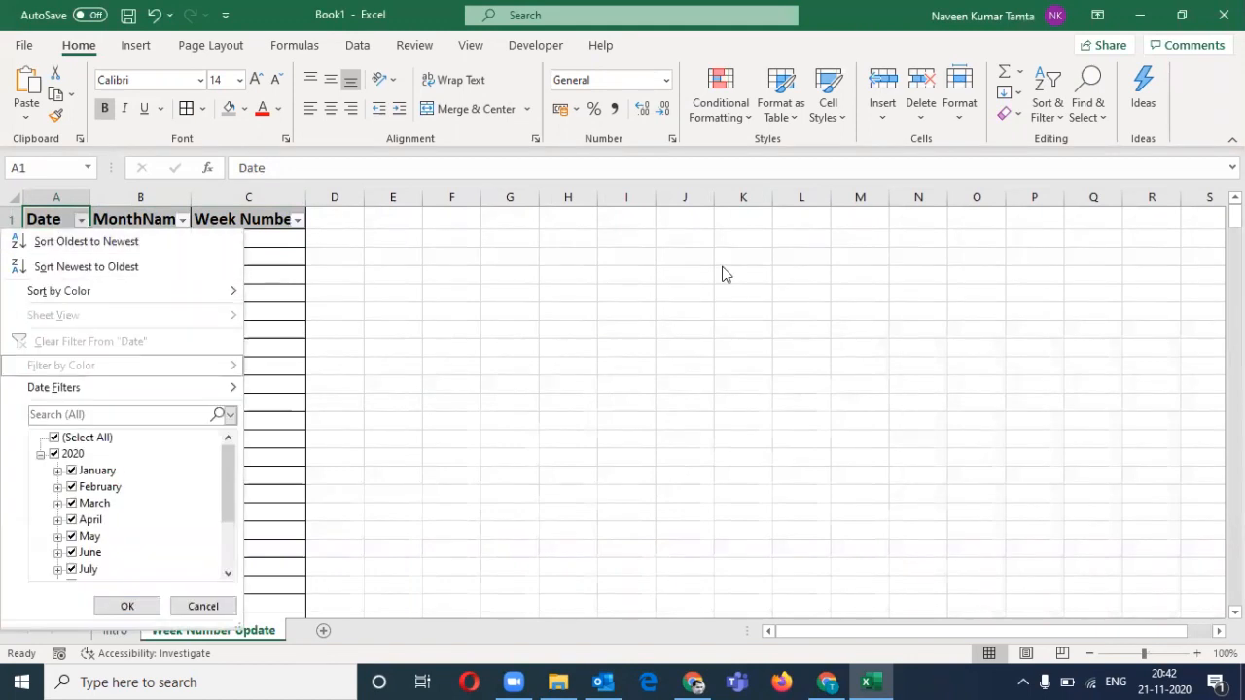
{"action": "key", "text": "space"}
{"action": "key", "text": "Down"}
{"action": "key", "text": "Down"}
{"action": "key", "text": "space"}
{"action": "key", "text": "Return"}
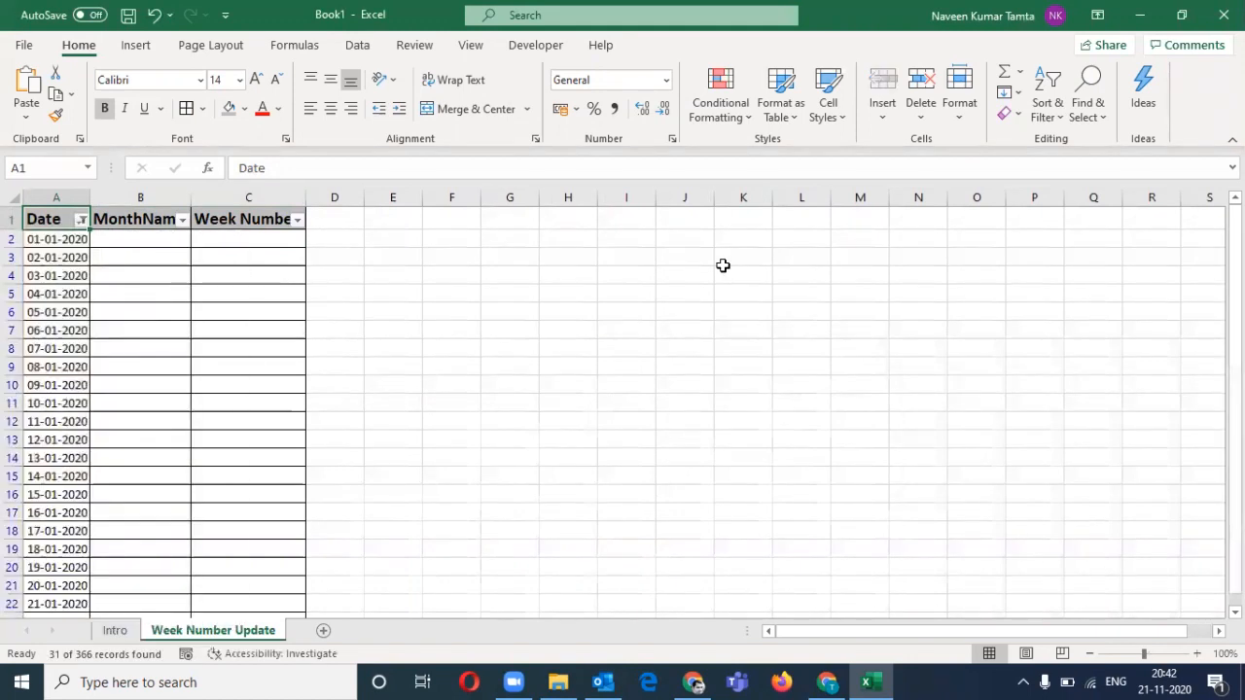
Review the filtered January dates down to the last one and select the first seven, 01-01-2020 to 07-01-2020
{"action": "key", "text": "Down"}
{"action": "key", "text": "Down"}
{"action": "key", "text": "ctrl+Down"}
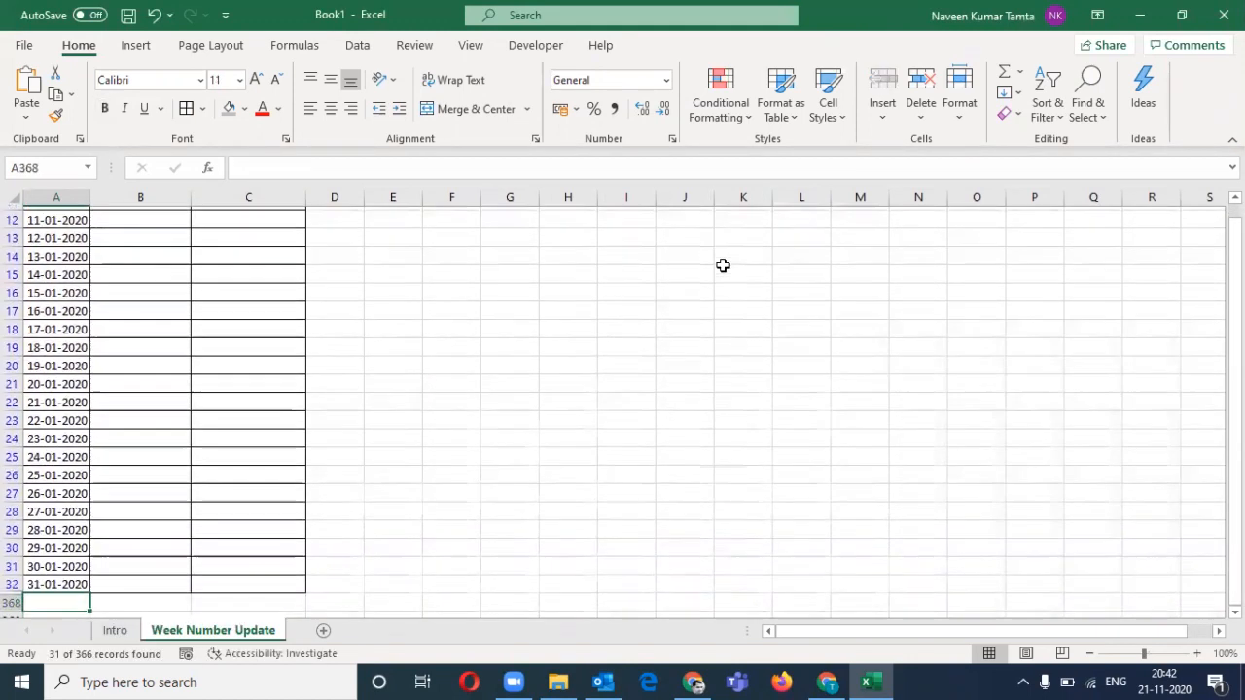
{"action": "key", "text": "Up"}
{"action": "key", "text": "ctrl+Up"}
{"action": "key", "text": "Down"}
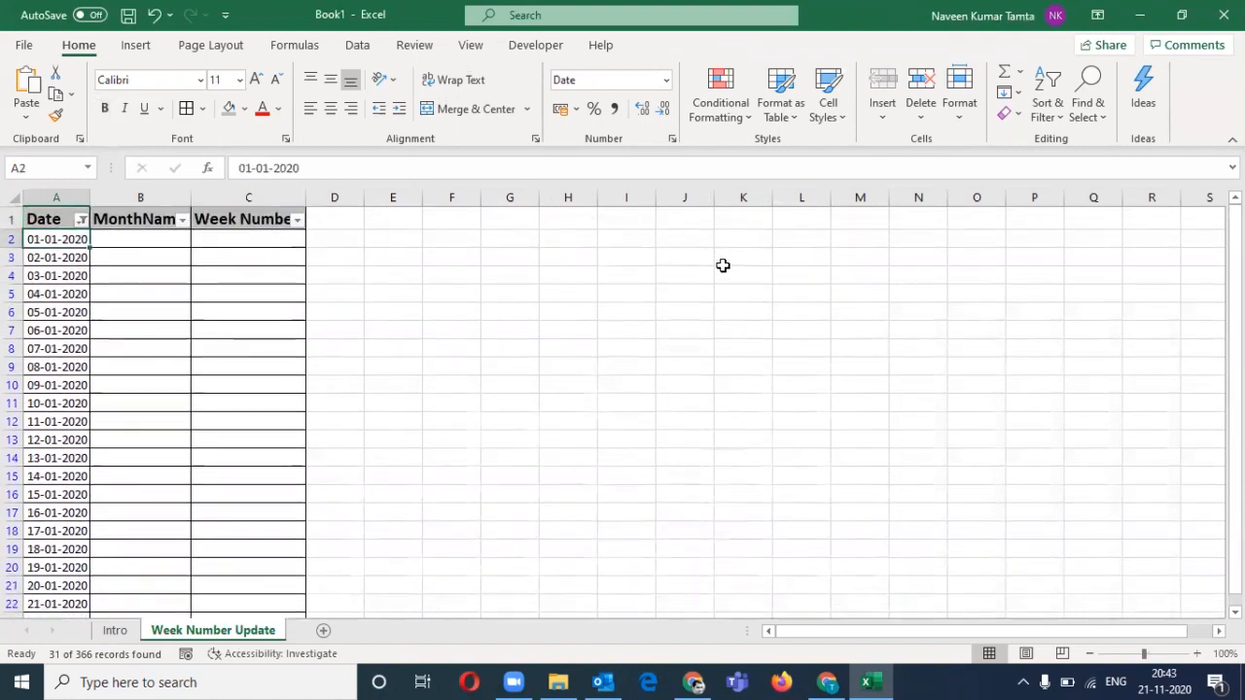
{"action": "key", "text": "shift+Down"}
{"action": "key", "text": "shift+Down"}
{"action": "key", "text": "shift+Down"}
{"action": "key", "text": "shift+Down"}
{"action": "key", "text": "shift+Down"}
{"action": "key", "text": "shift+Down"}
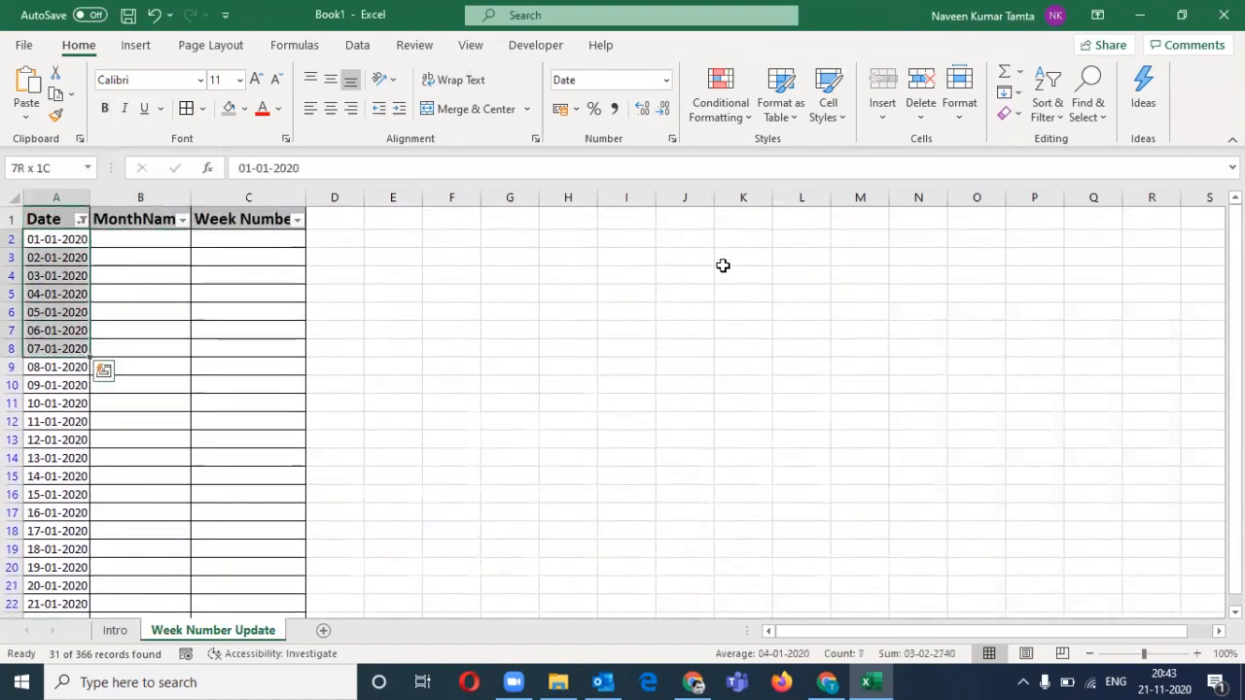
Enter Week-1 in C2 and fill it down to C8 for the first seven January dates
{"action": "key", "text": "Right"}
{"action": "key", "text": "Right"}
{"action": "type", "text": "Week"}
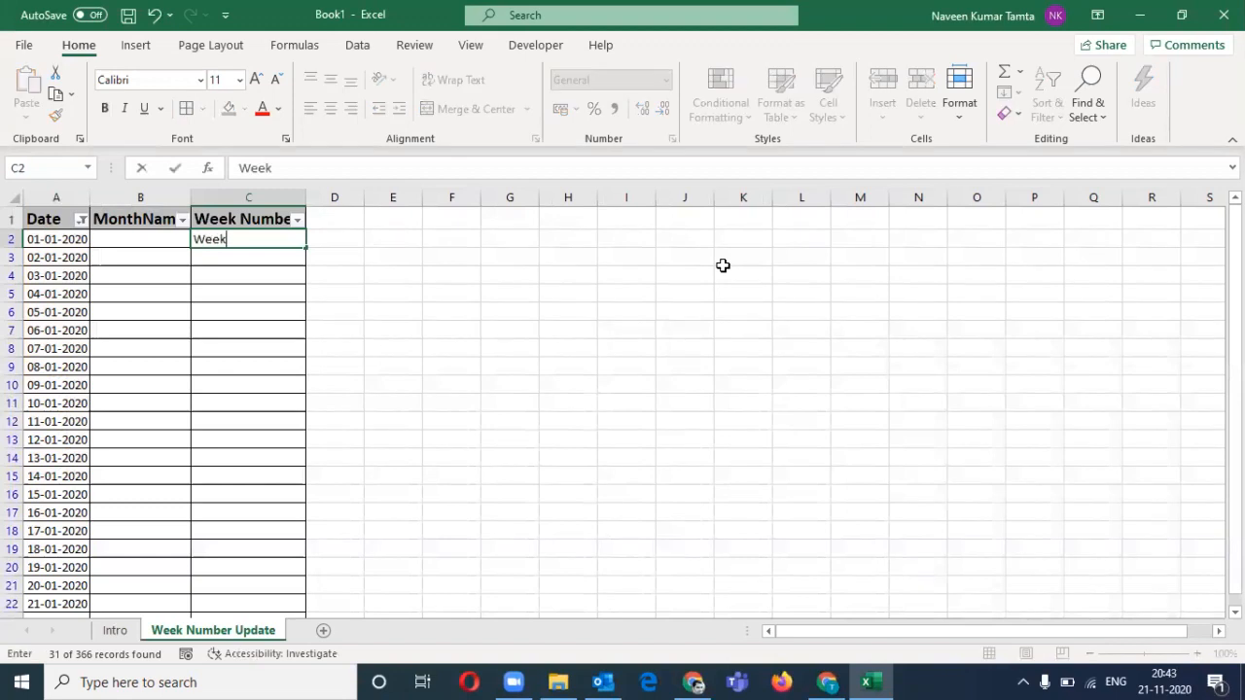
{"action": "type", "text": "-1"}
{"action": "key", "text": "Return"}
{"action": "key", "text": "Up"}
{"action": "key", "text": "shift+Down"}
{"action": "key", "text": "shift+Down"}
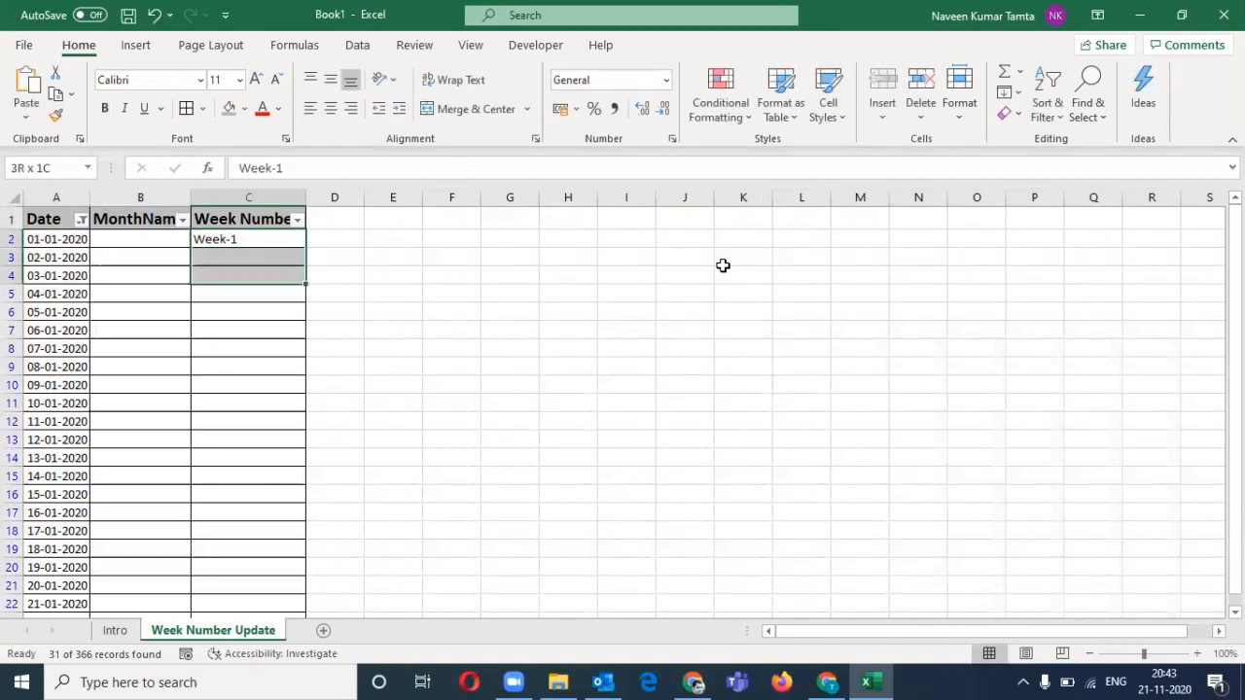
{"action": "key", "text": "shift+Down"}
{"action": "key", "text": "shift+Down"}
{"action": "key", "text": "shift+Down"}
{"action": "key", "text": "shift+Down"}
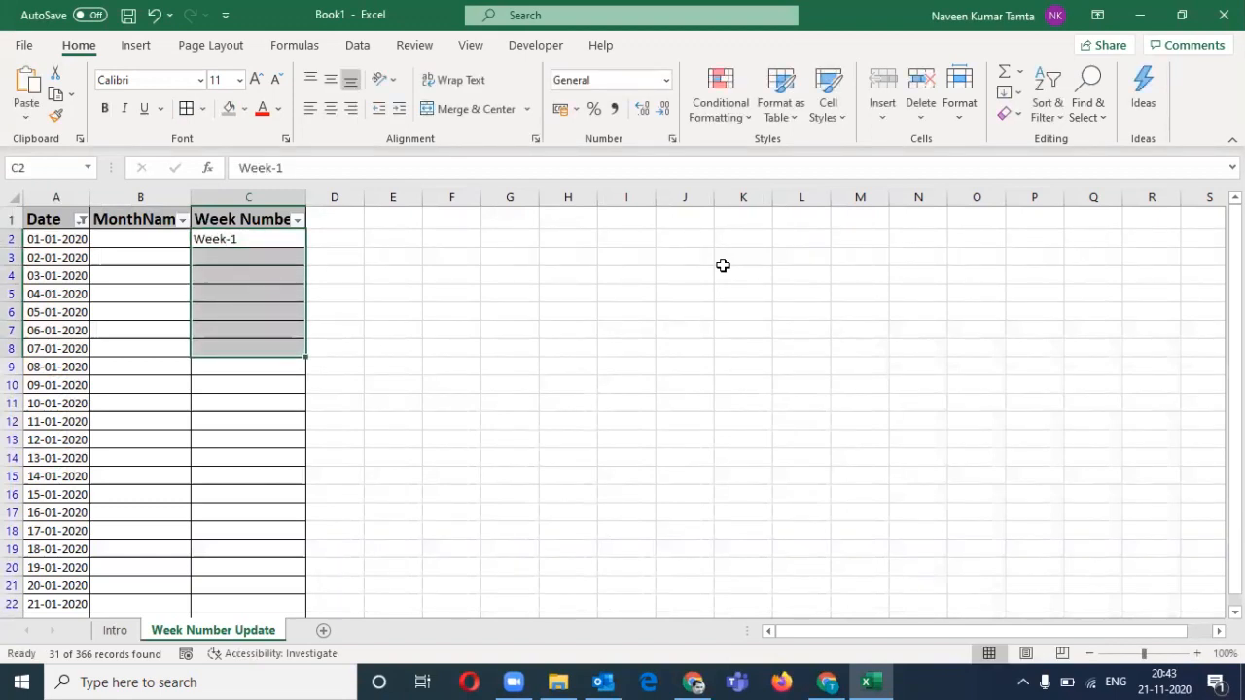
{"action": "key", "text": "ctrl+d"}
Enter Week-2 in C9 and select the Week Number cells of the second seven January dates
{"action": "key", "text": "Down"}
{"action": "key", "text": "Down"}
{"action": "key", "text": "Down"}
{"action": "key", "text": "Down"}
{"action": "key", "text": "Down"}
{"action": "key", "text": "Down"}
{"action": "key", "text": "Down"}
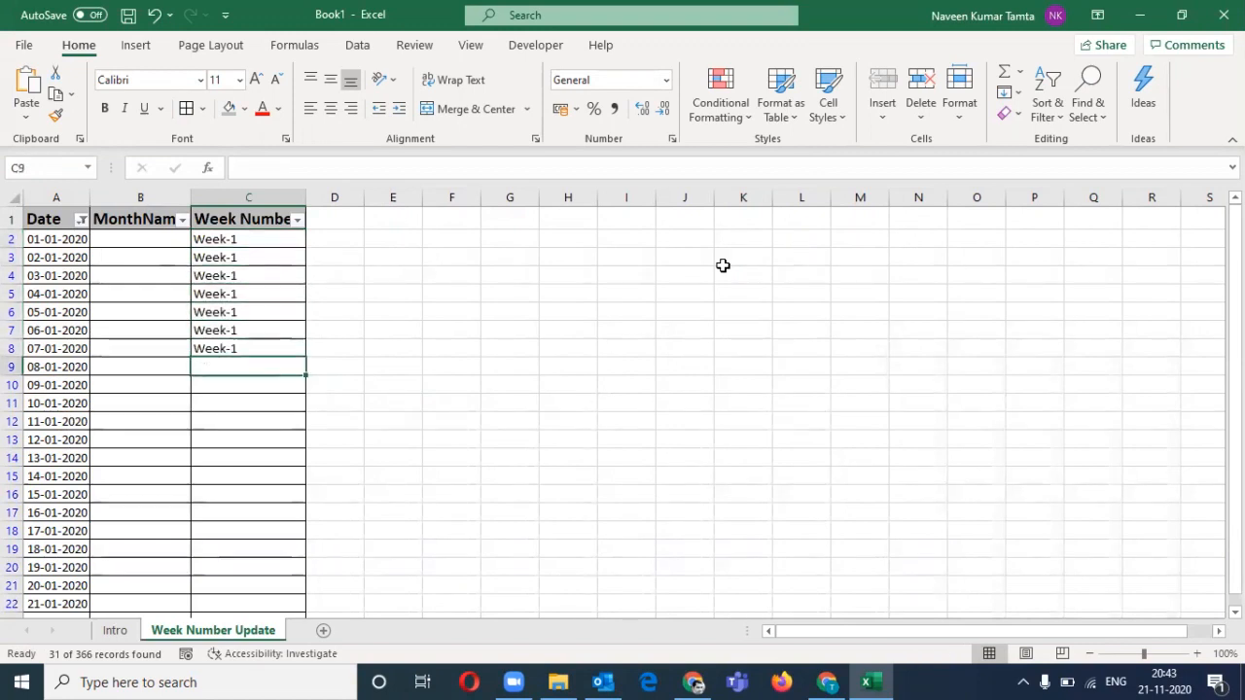
{"action": "type", "text": "We"}
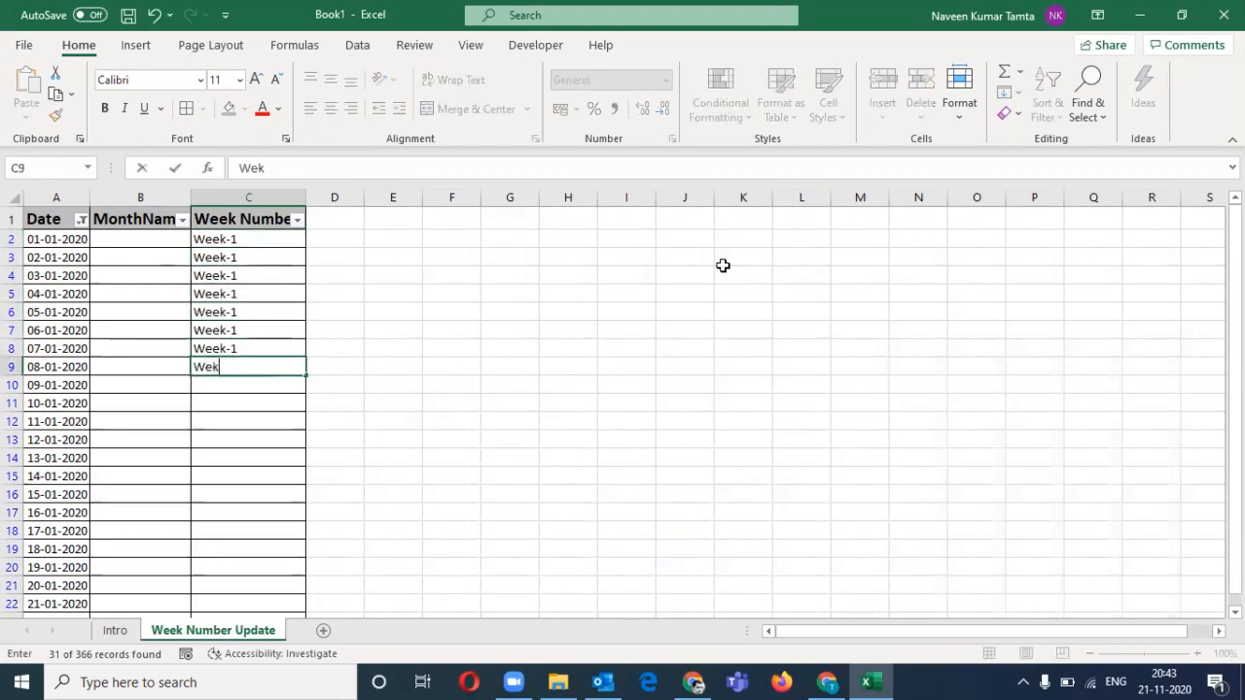
{"action": "type", "text": "ek-2"}
{"action": "key", "text": "Return"}
{"action": "key", "text": "Up"}
{"action": "key", "text": "shift+Down"}
{"action": "key", "text": "shift+Down"}
{"action": "key", "text": "shift+Down"}
{"action": "key", "text": "shift+Down"}
{"action": "key", "text": "shift+Down"}
{"action": "key", "text": "shift+Down"}
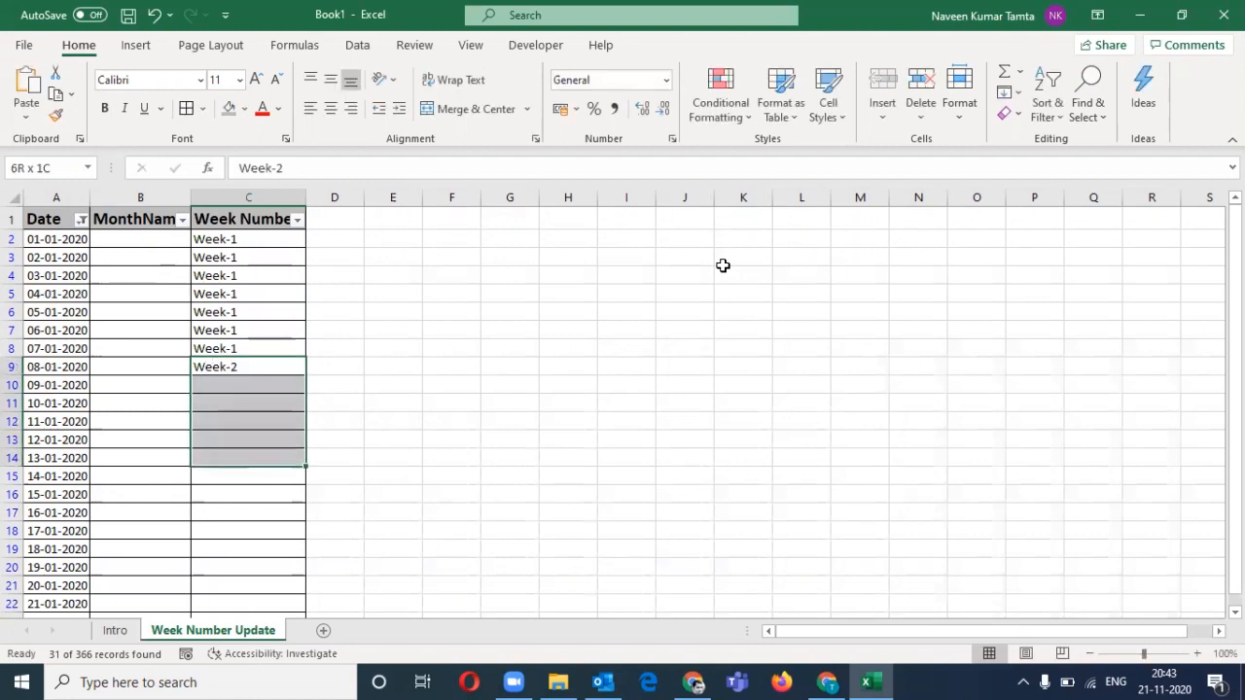
{"action": "key", "text": "shift+Down"}
{"action": "key", "text": "ctrl+Up"}
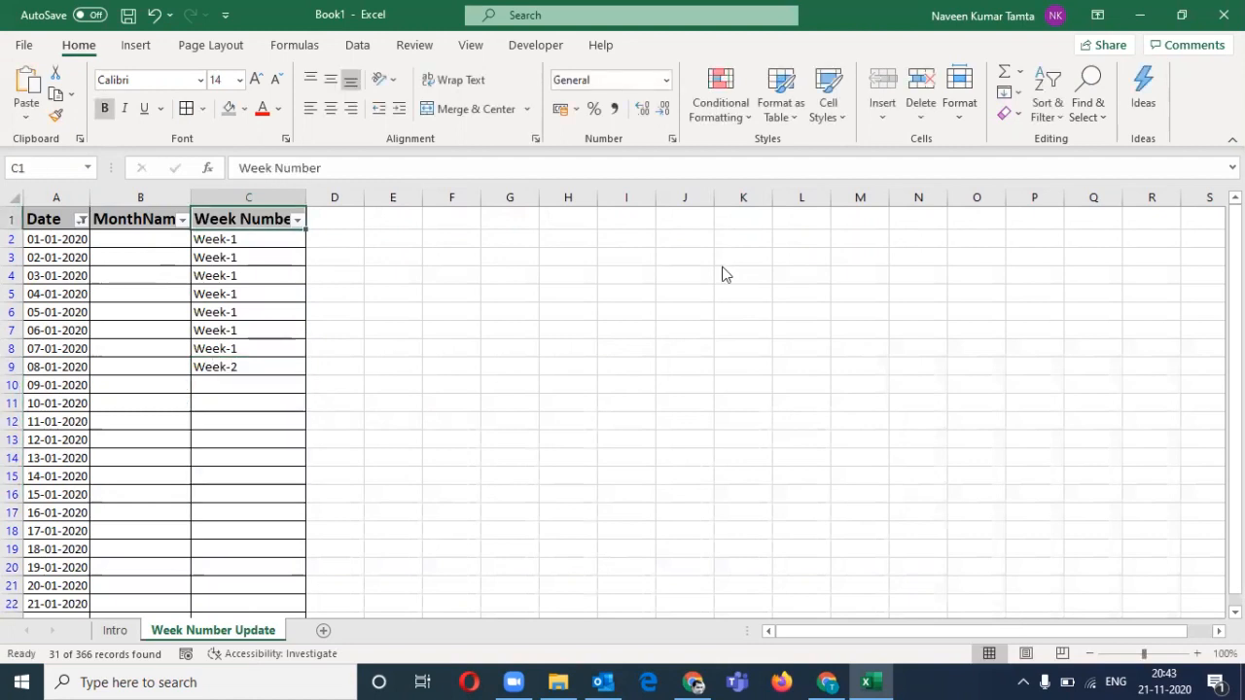
Remove the filter and delete the manually entered week labels in C2:C9
{"action": "key", "text": "ctrl+shift+l"}
{"action": "key", "text": "Down"}
{"action": "key", "text": "ctrl+shift+Down"}
{"action": "key", "text": "Delete"}
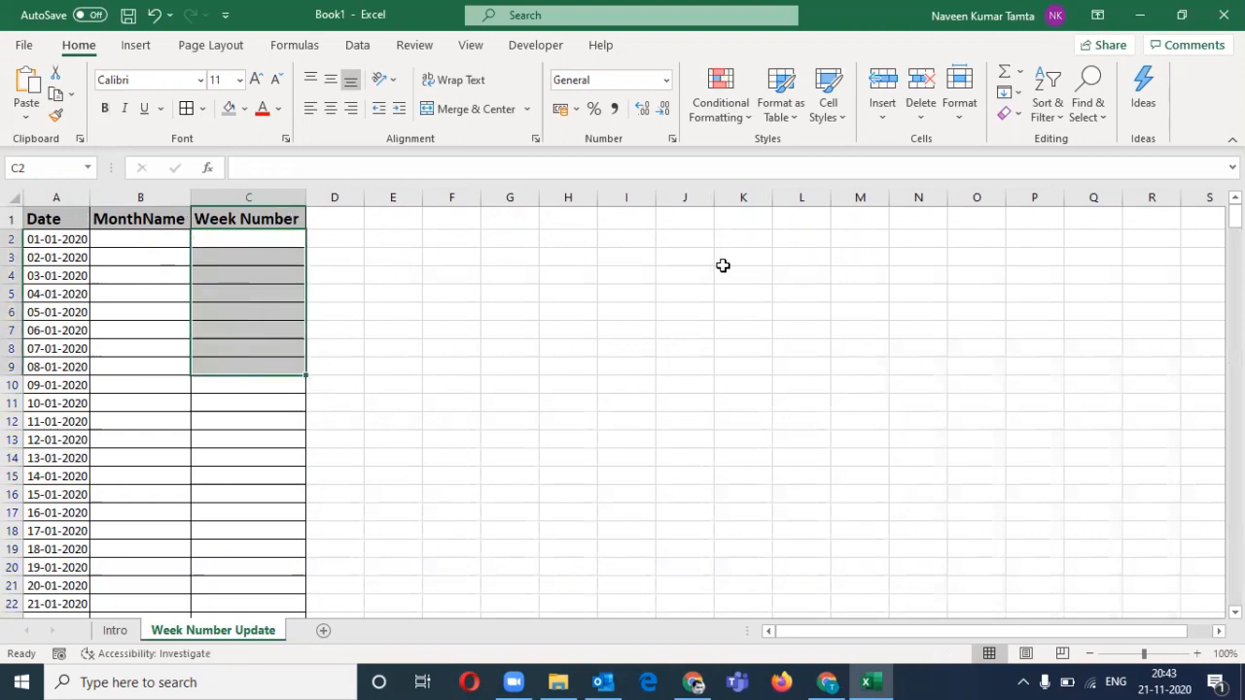
{"action": "key", "text": "ctrl+Up"}
{"action": "key", "text": "ctrl+Left"}
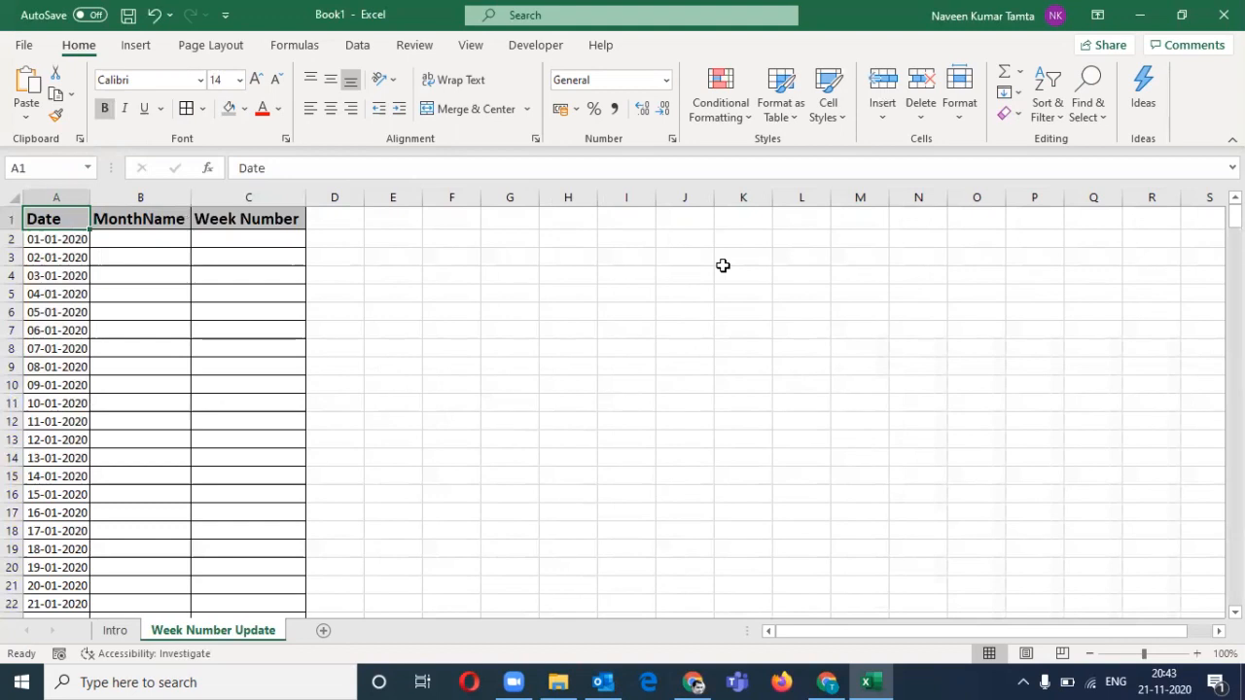
Enter 2020 in J1 and the note Leap Year beneath it in J2
{"action": "key", "text": "ctrl+shift+Down"}
{"action": "key", "text": "ctrl+shift+Up"}
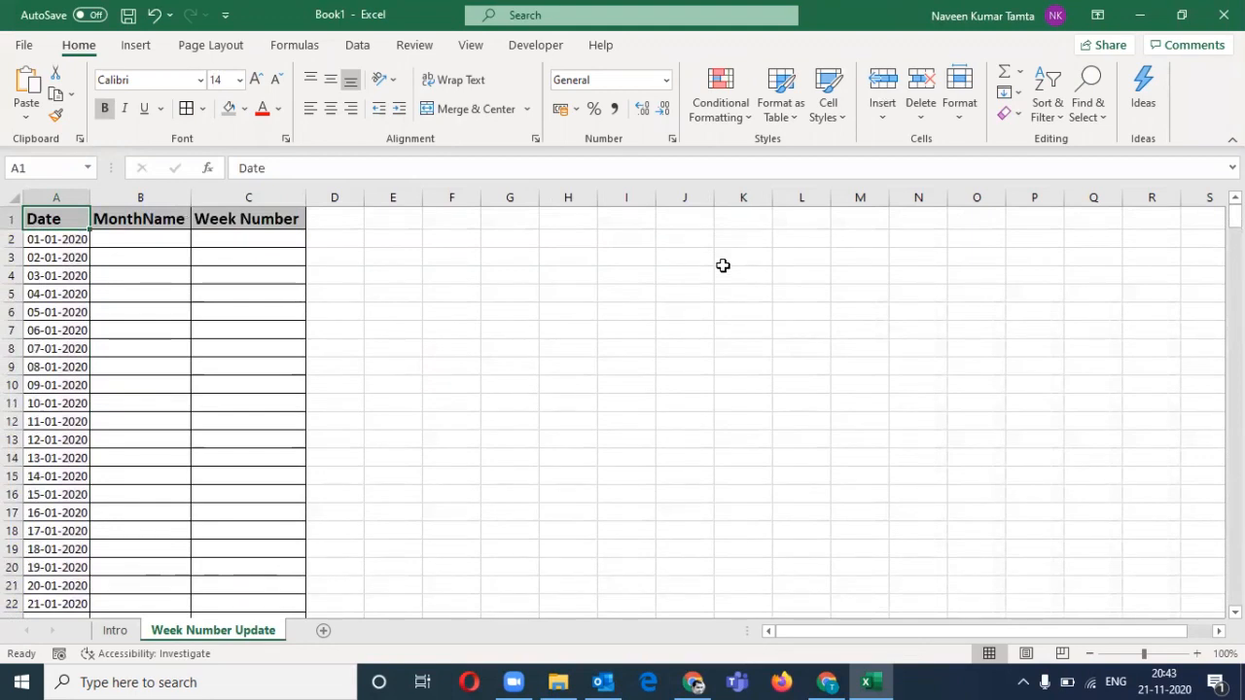
{"action": "key", "text": "Right"}
{"action": "key", "text": "Right"}
{"action": "key", "text": "Right"}
{"action": "key", "text": "Right"}
{"action": "key", "text": "Right"}
{"action": "key", "text": "Right"}
{"action": "key", "text": "Right"}
{"action": "key", "text": "Right"}
{"action": "key", "text": "Right"}
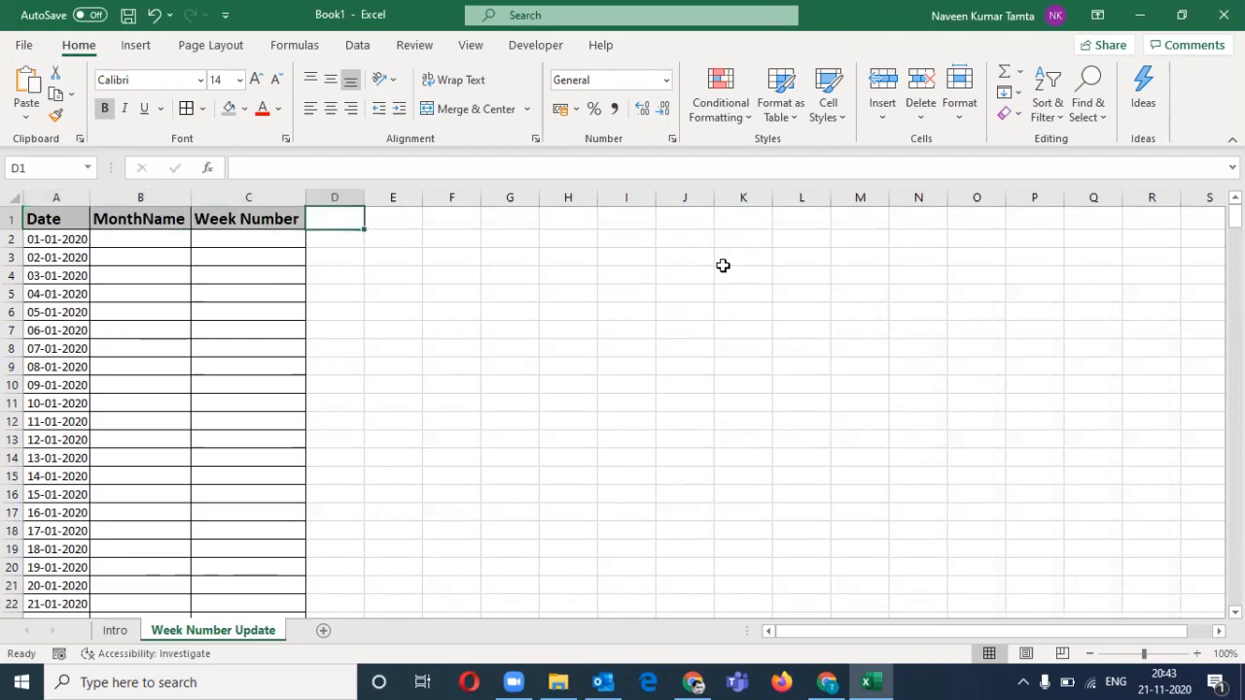
{"action": "key", "text": "F2"}
{"action": "type", "text": "2020"}
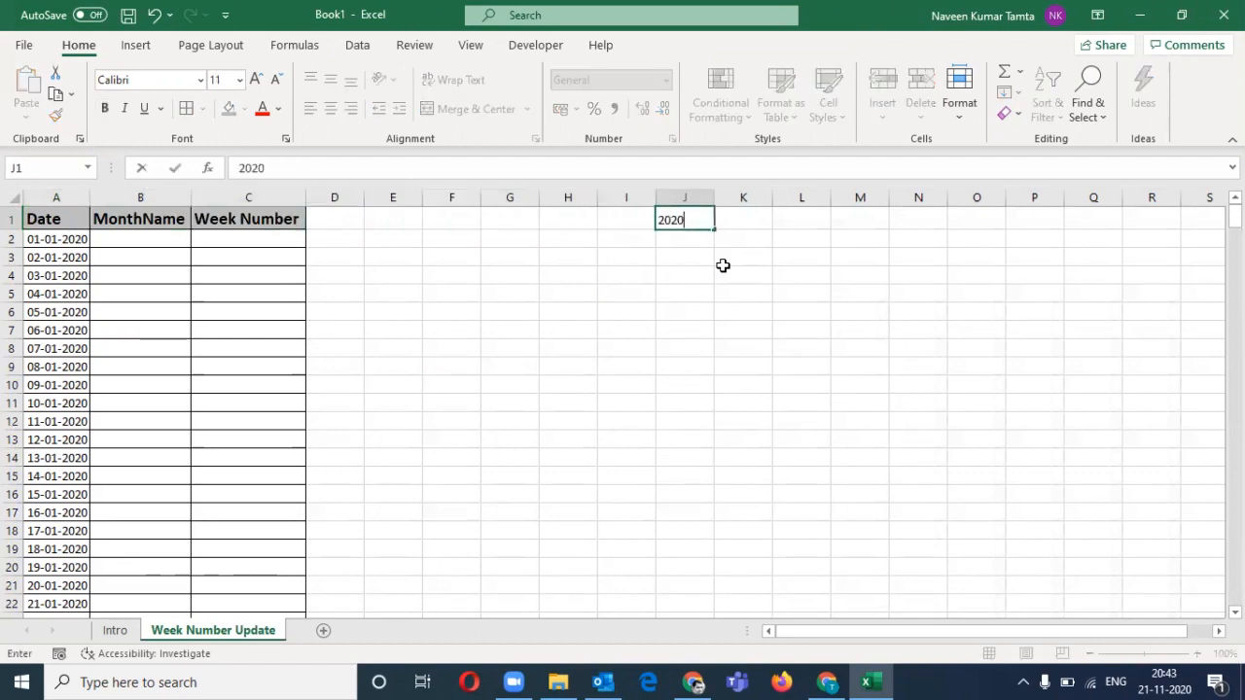
{"action": "key", "text": "Return"}
{"action": "type", "text": "Le"}
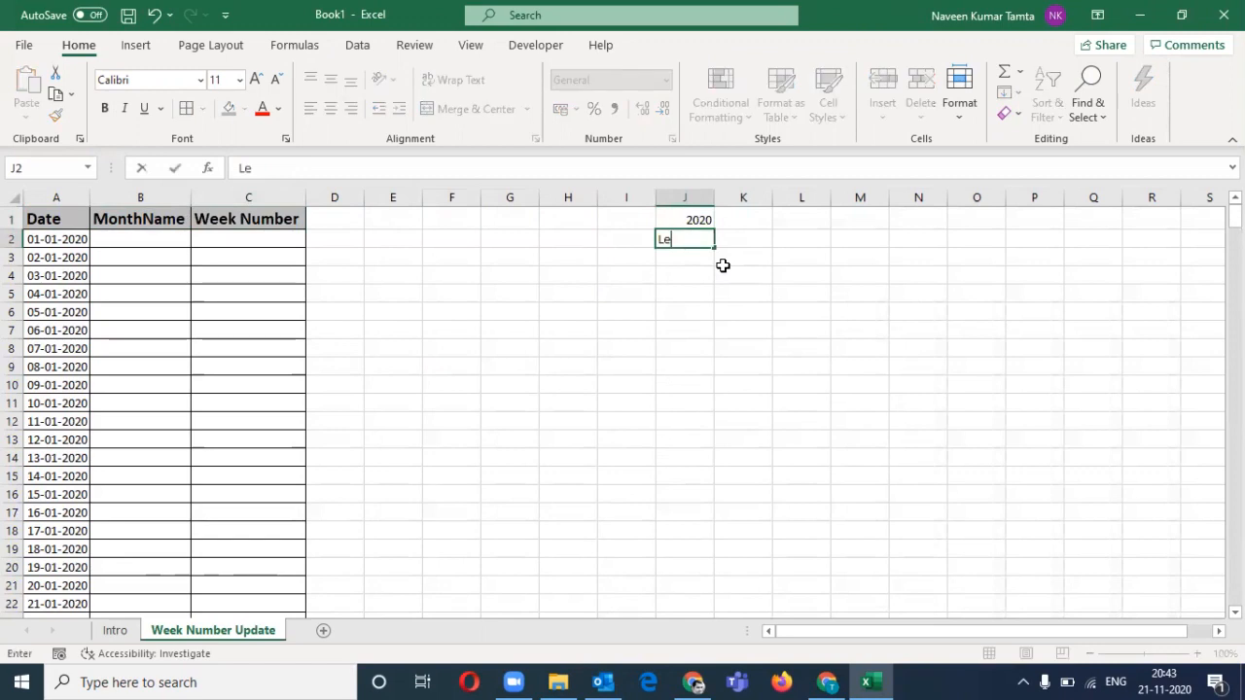
{"action": "type", "text": "ap Year"}
{"action": "key", "text": "Return"}
Enter Feb-29 in K2 beside the Leap Year note
{"action": "key", "text": "Up"}
{"action": "key", "text": "Right"}
{"action": "type", "text": "Fewb"}
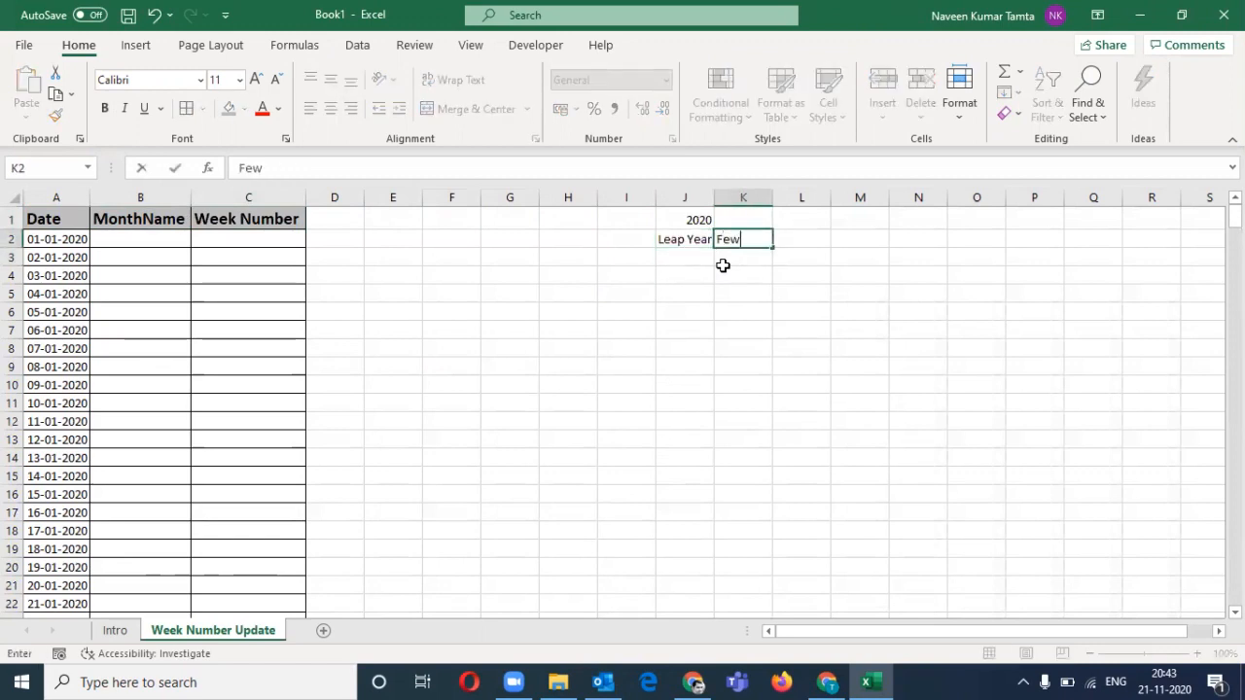
{"action": "key", "text": "BackSpace"}
{"action": "key", "text": "BackSpace"}
{"action": "type", "text": "b-29"}
{"action": "key", "text": "Return"}
{"action": "key", "text": "Left"}
{"action": "key", "text": "Up"}
{"action": "key", "text": "Up"}
{"action": "key", "text": "Down"}
{"action": "key", "text": "Right"}
{"action": "key", "text": "Left"}
Enter the formula =INT((DAY(A2)-1)/7)+1 in C2 to calculate the date's week number within its month
{"action": "key", "text": "Home"}
{"action": "key", "text": "Right"}
{"action": "key", "text": "Right"}
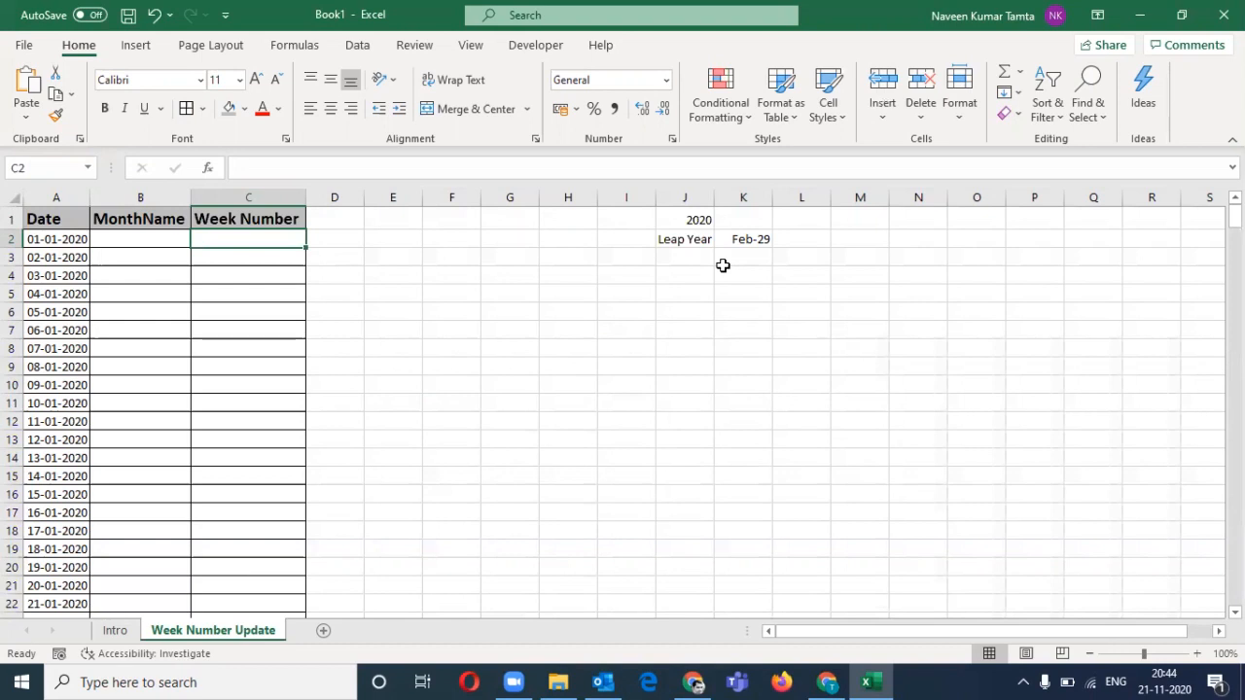
{"action": "type", "text": "="}
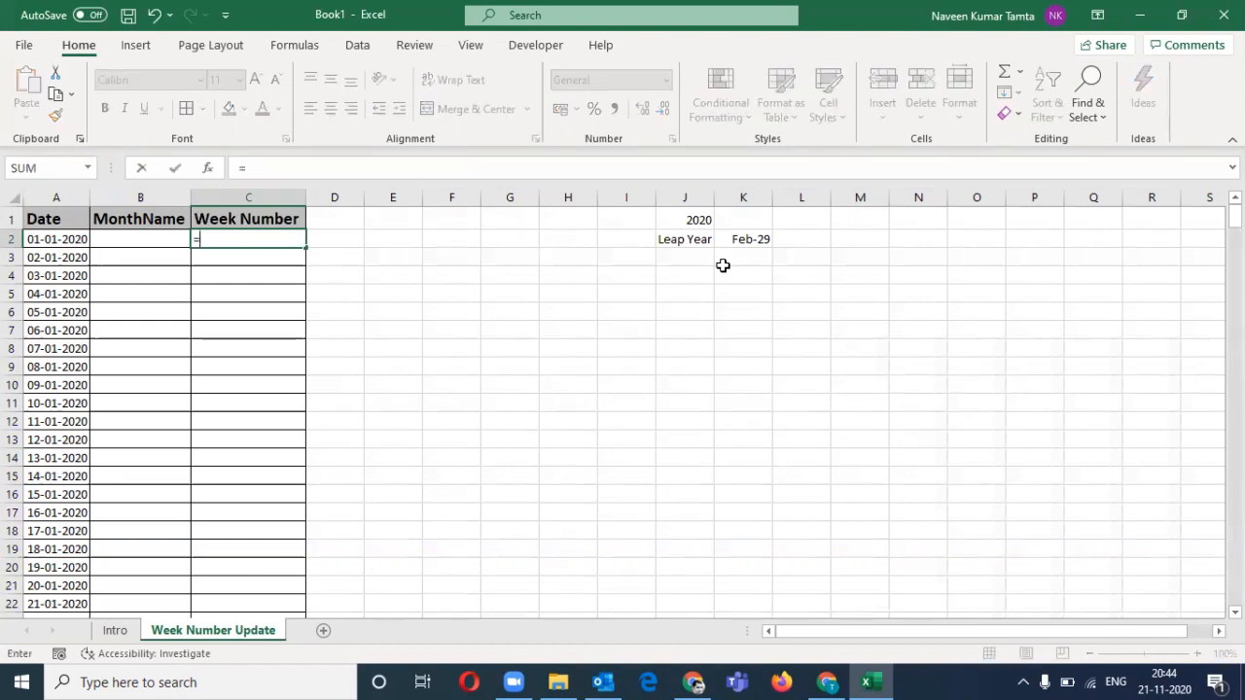
{"action": "type", "text": "int"}
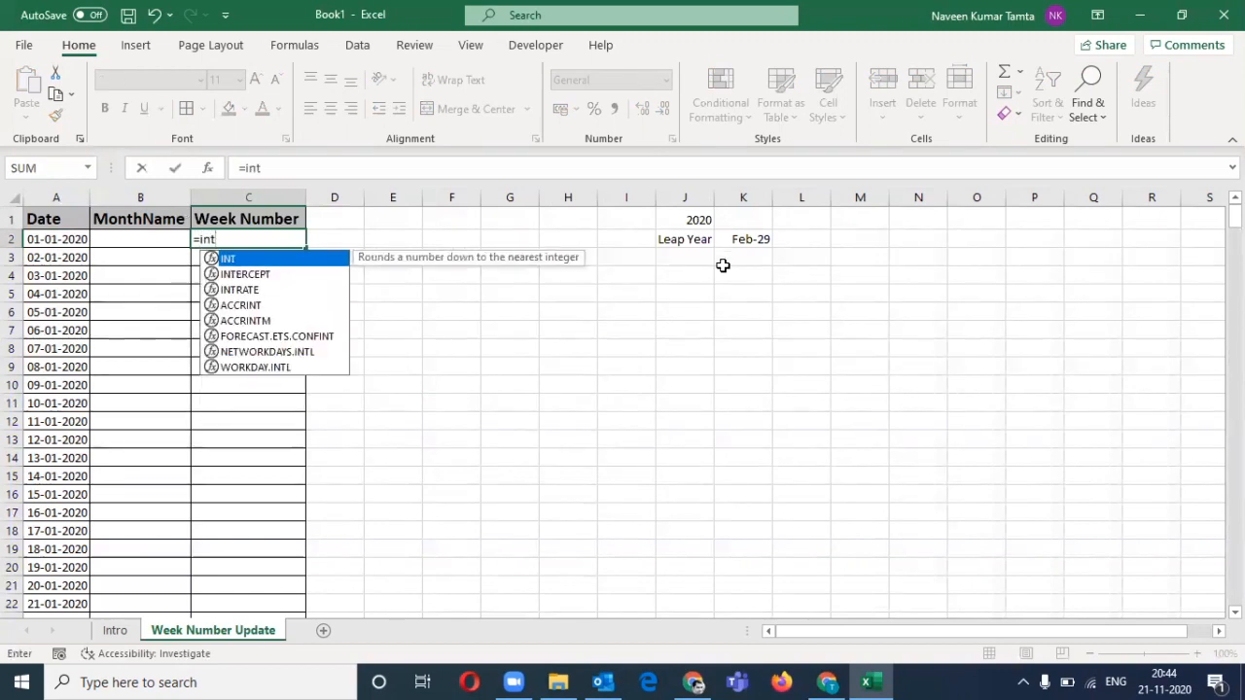
{"action": "key", "text": "Tab"}
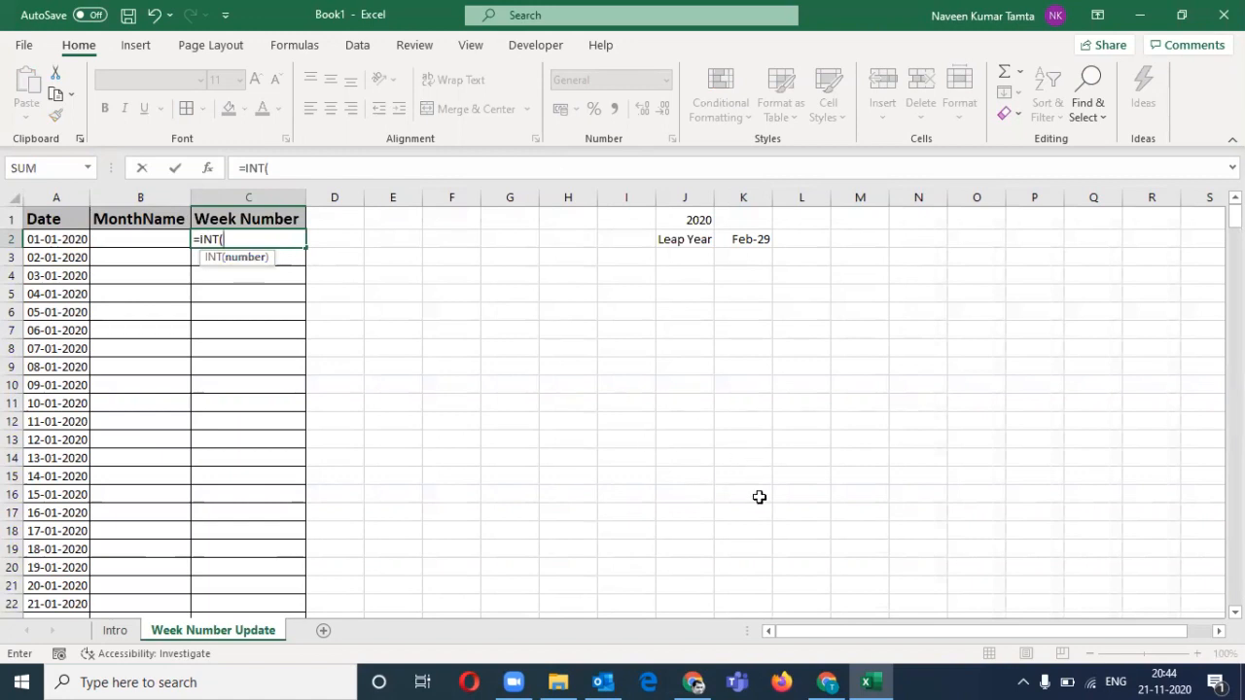
{"action": "type", "text": "(day"}
{"action": "key", "text": "Tab"}
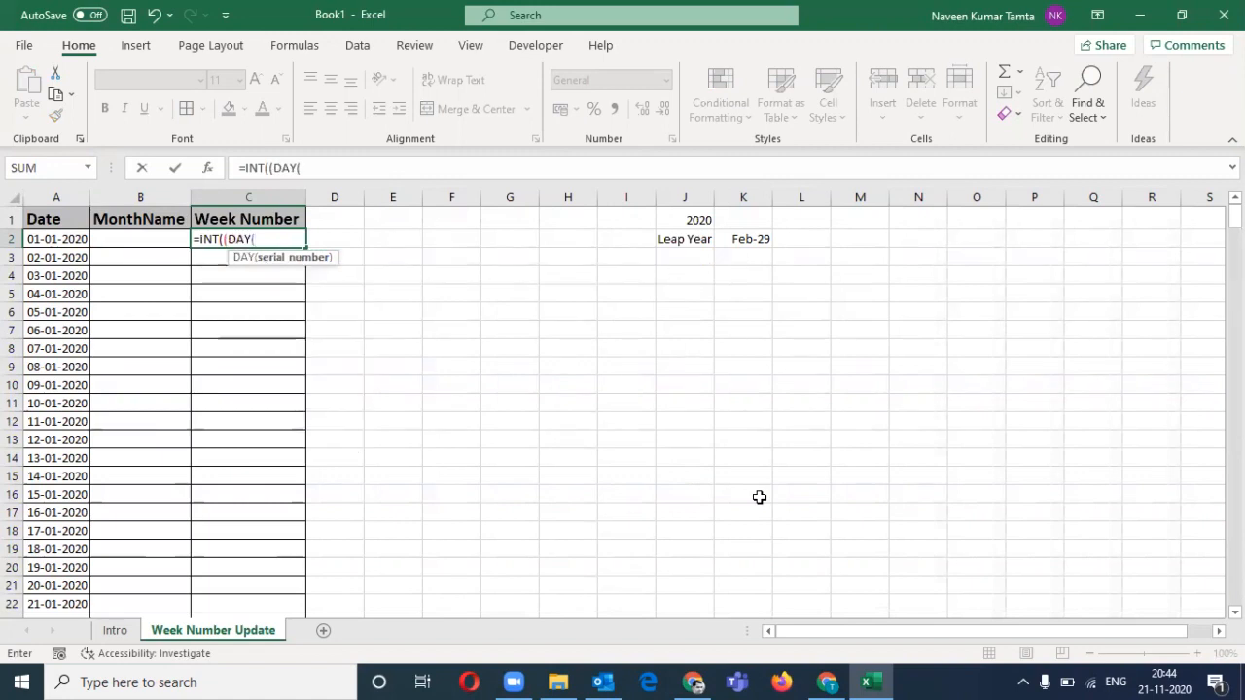
{"action": "key", "text": "Left"}
{"action": "key", "text": "Left"}
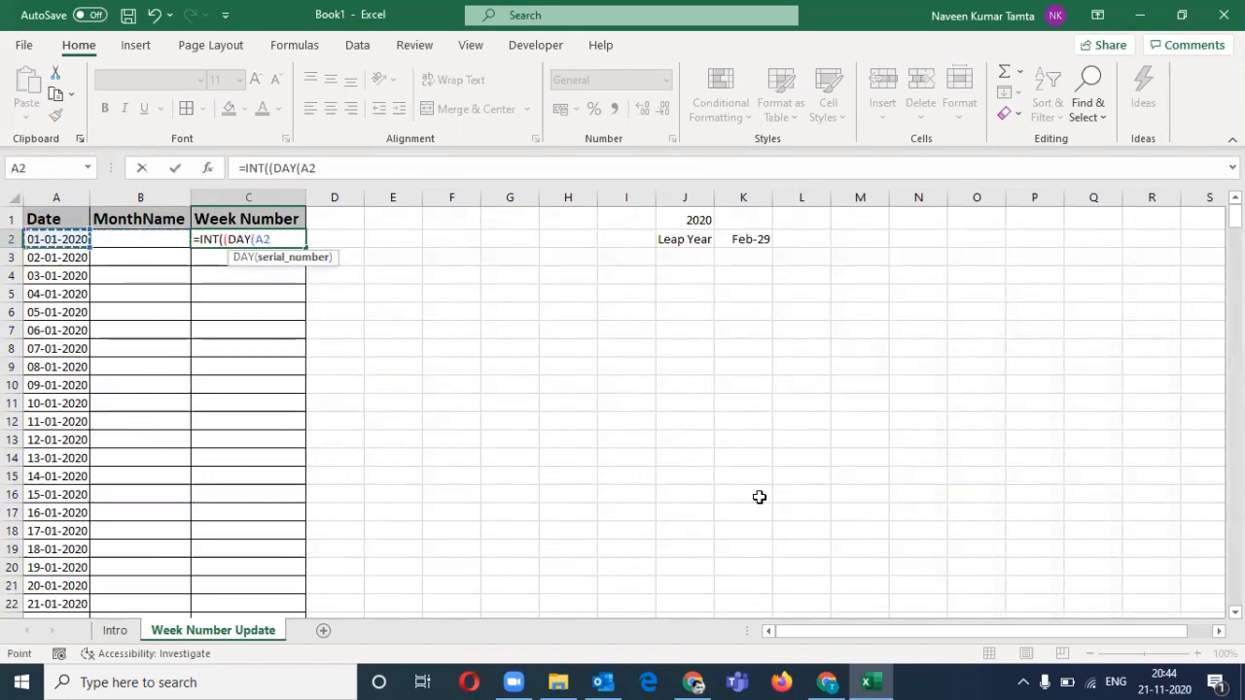
{"action": "type", "text": ")-1"}
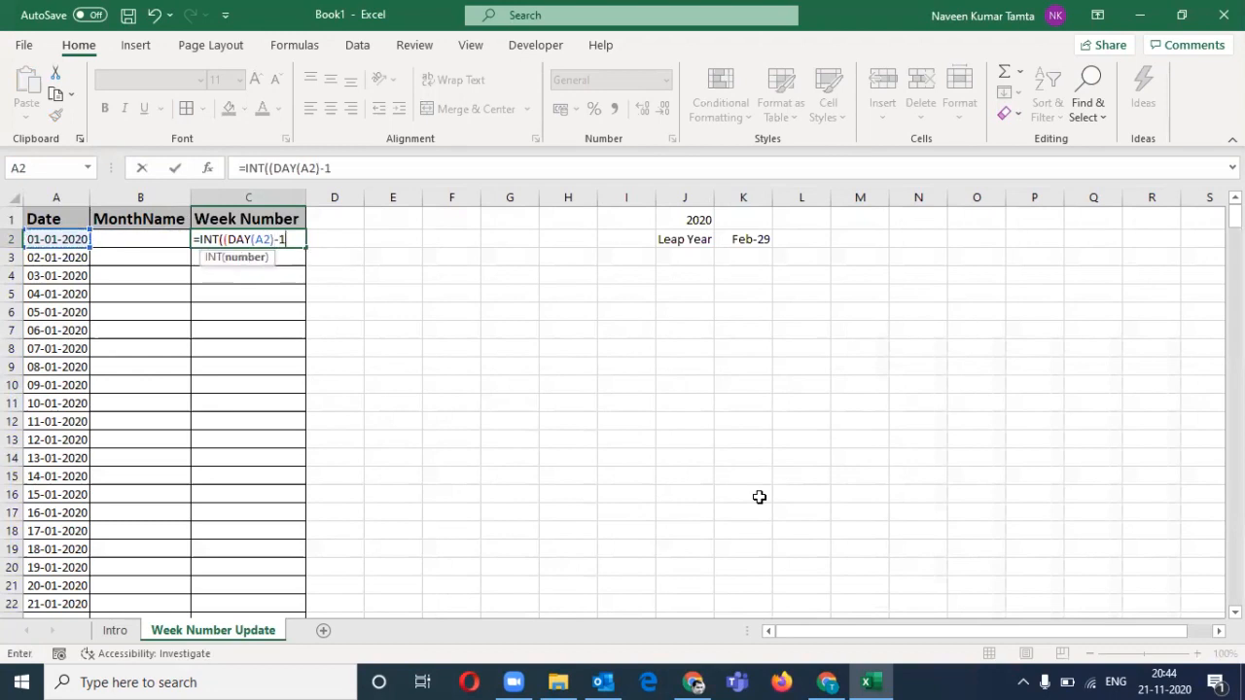
{"action": "type", "text": ")/7)"}
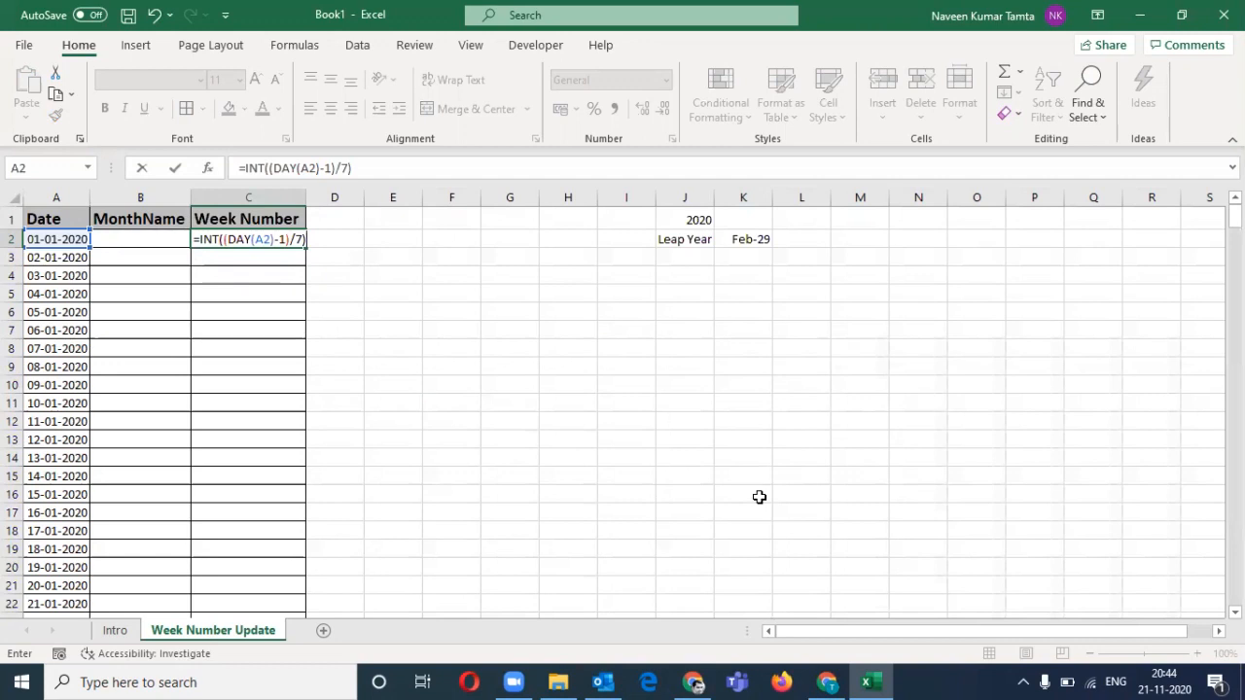
{"action": "type", "text": "+1"}
{"action": "key", "text": "Return"}
Set the number format of C2 to General
{"action": "key", "text": "Up"}
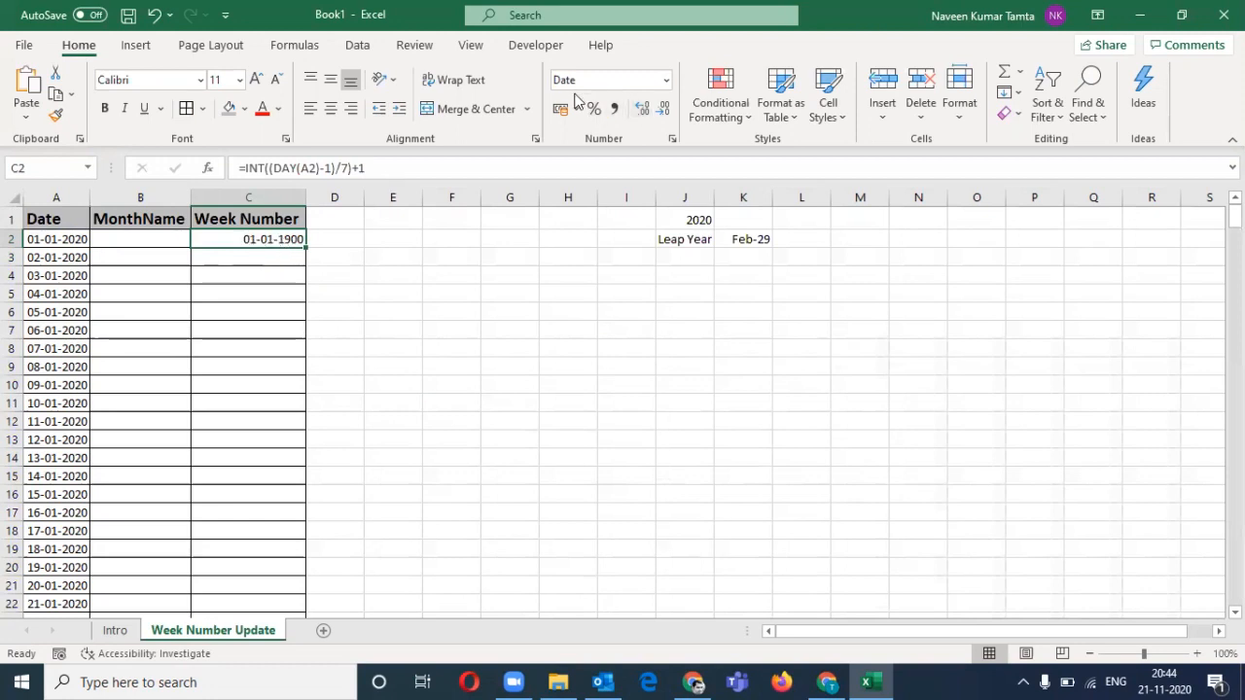
{"action": "left_click", "coordinate": [665, 82]}
{"action": "left_click", "coordinate": [624, 117]}
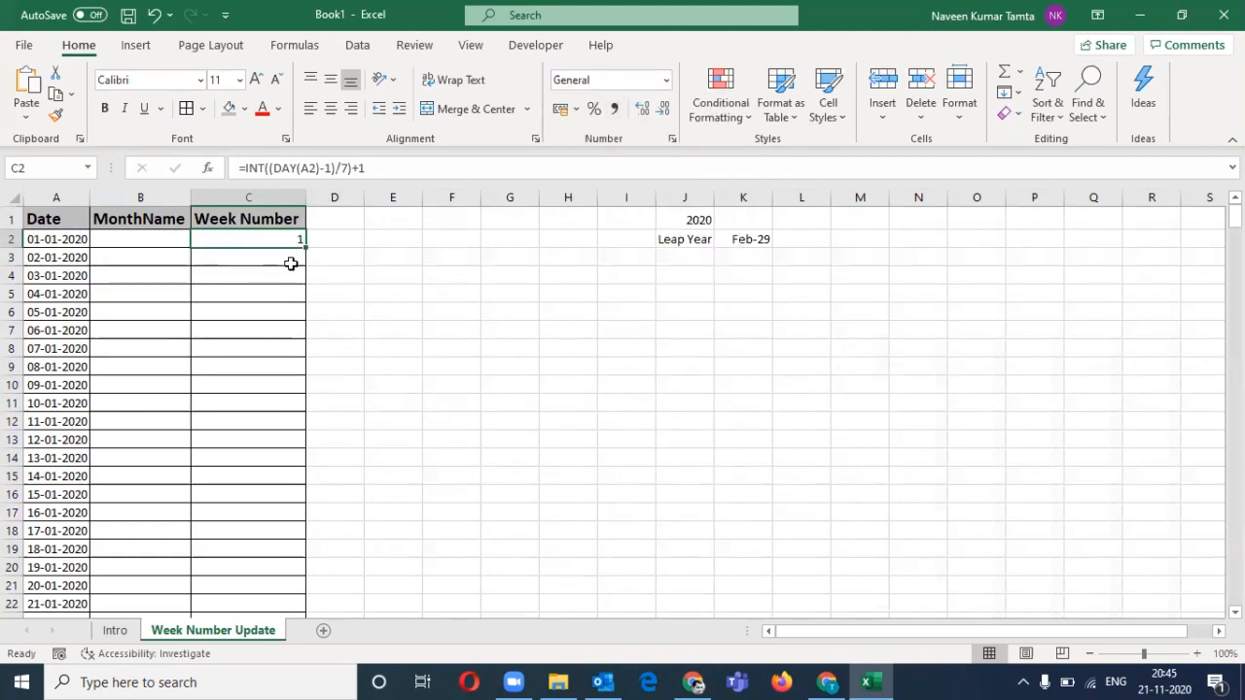
{"action": "left_click", "coordinate": [467, 241]}
{"action": "type", "text": "Week-1"}
{"action": "key", "text": "Return"}
{"action": "left_click", "coordinate": [467, 241]}
{"action": "key", "text": "Delete"}
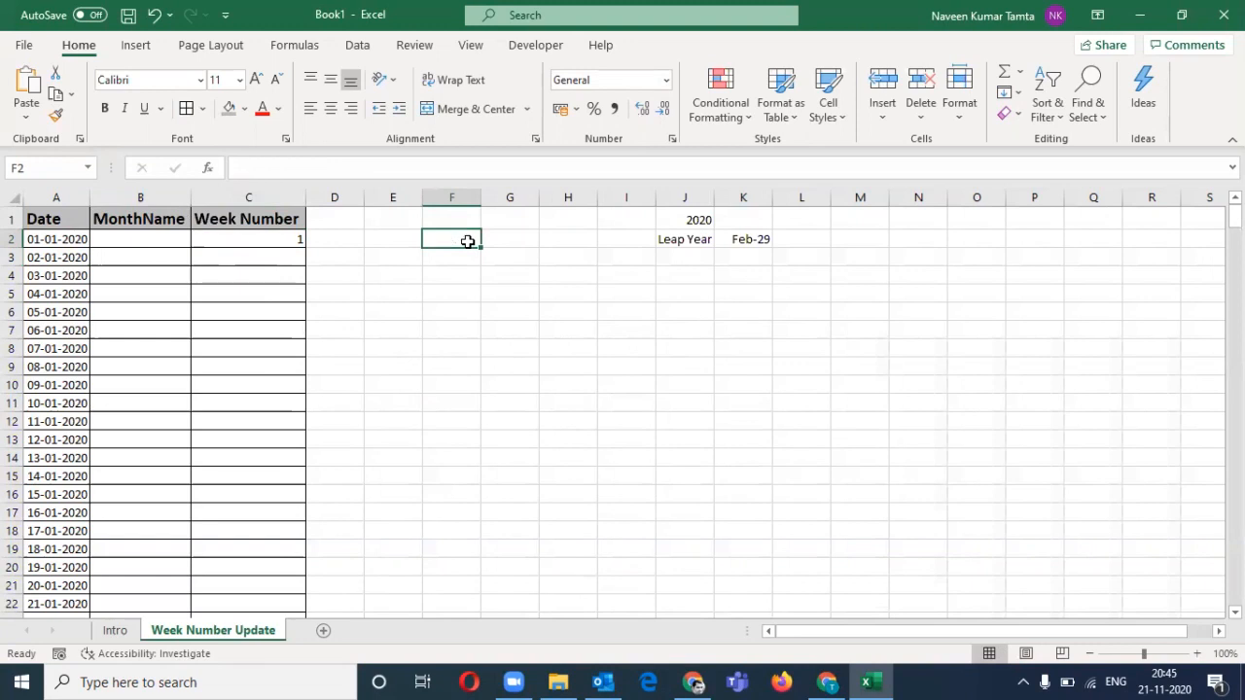
Try to prefix the week formula in C2 with the text Week and a hyphen, accepting the suggested formula correction
{"action": "key", "text": "Left"}
{"action": "key", "text": "Left"}
{"action": "key", "text": "Left"}
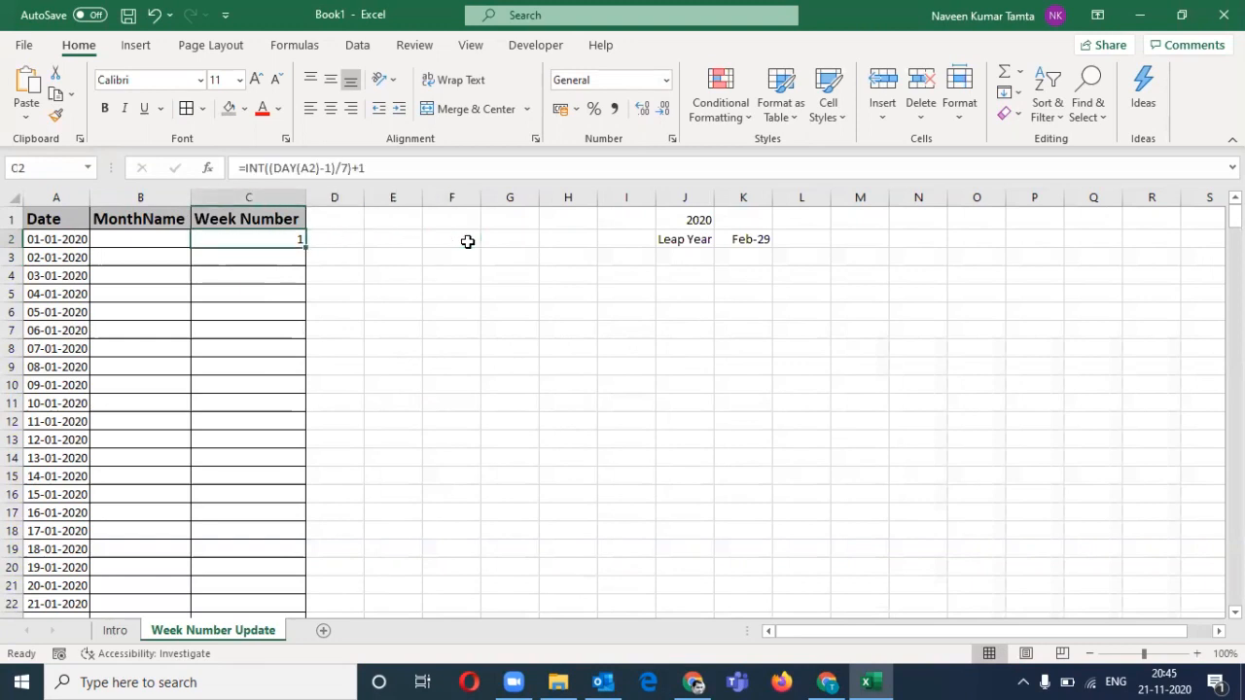
{"action": "left_click", "coordinate": [246, 171]}
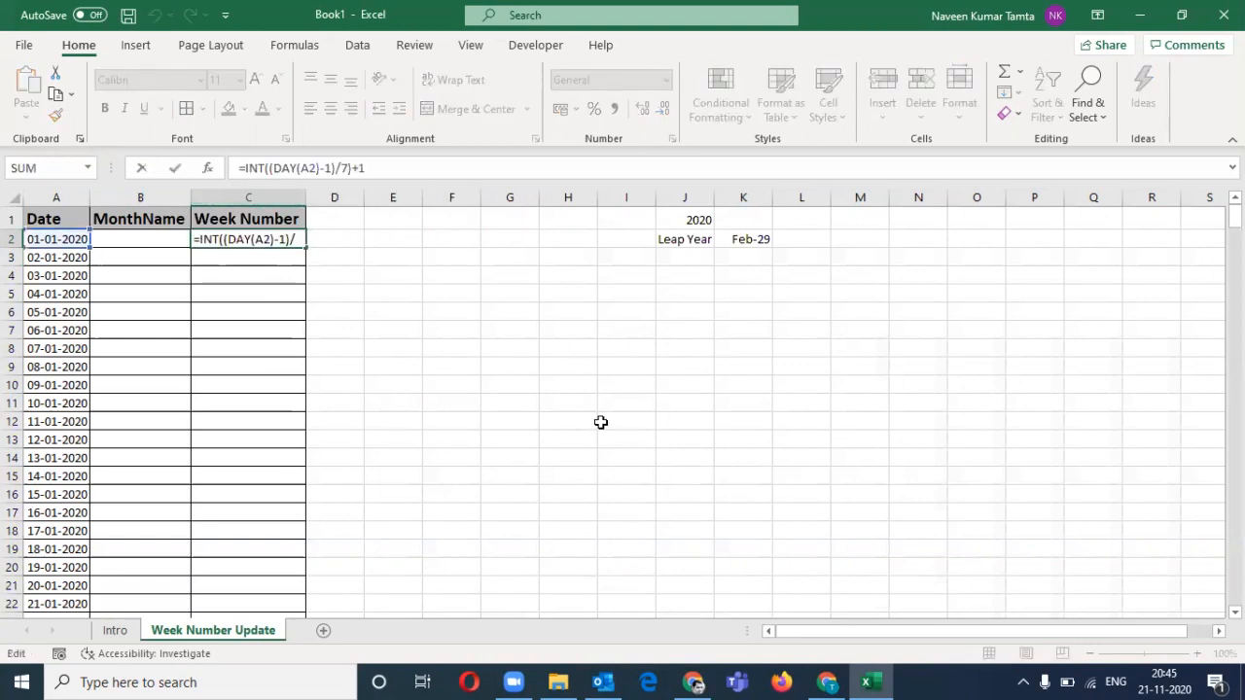
{"action": "type", "text": "\""}
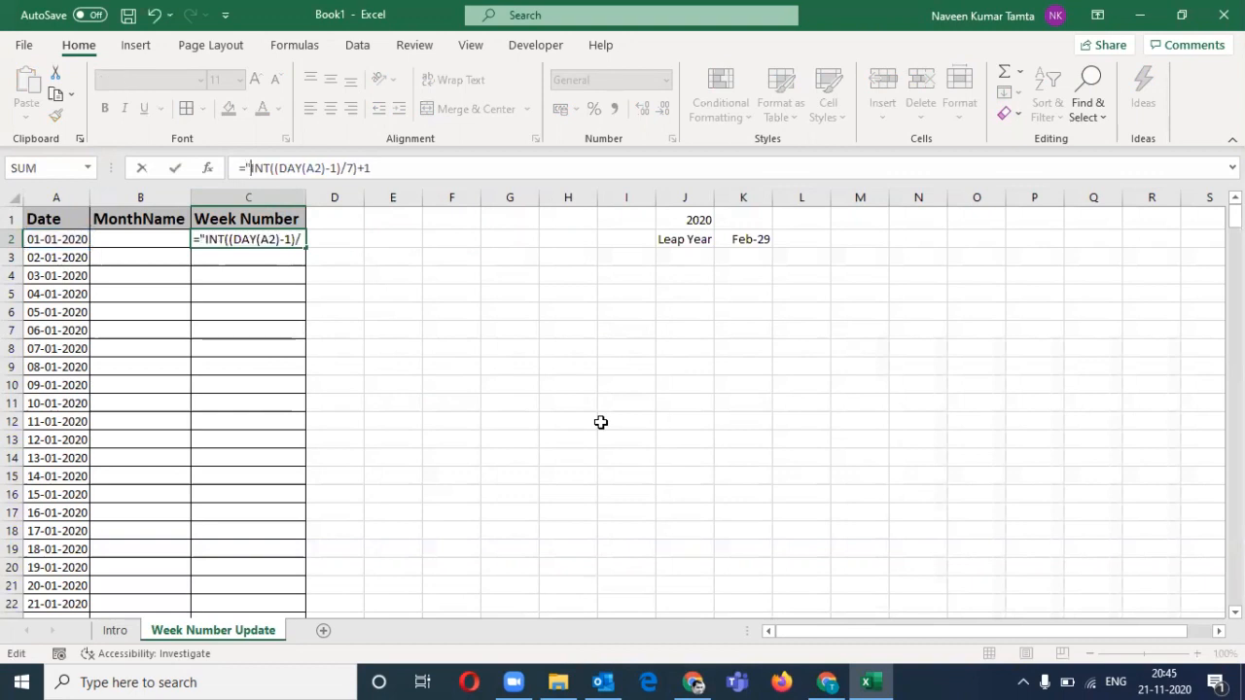
{"action": "type", "text": "Week"}
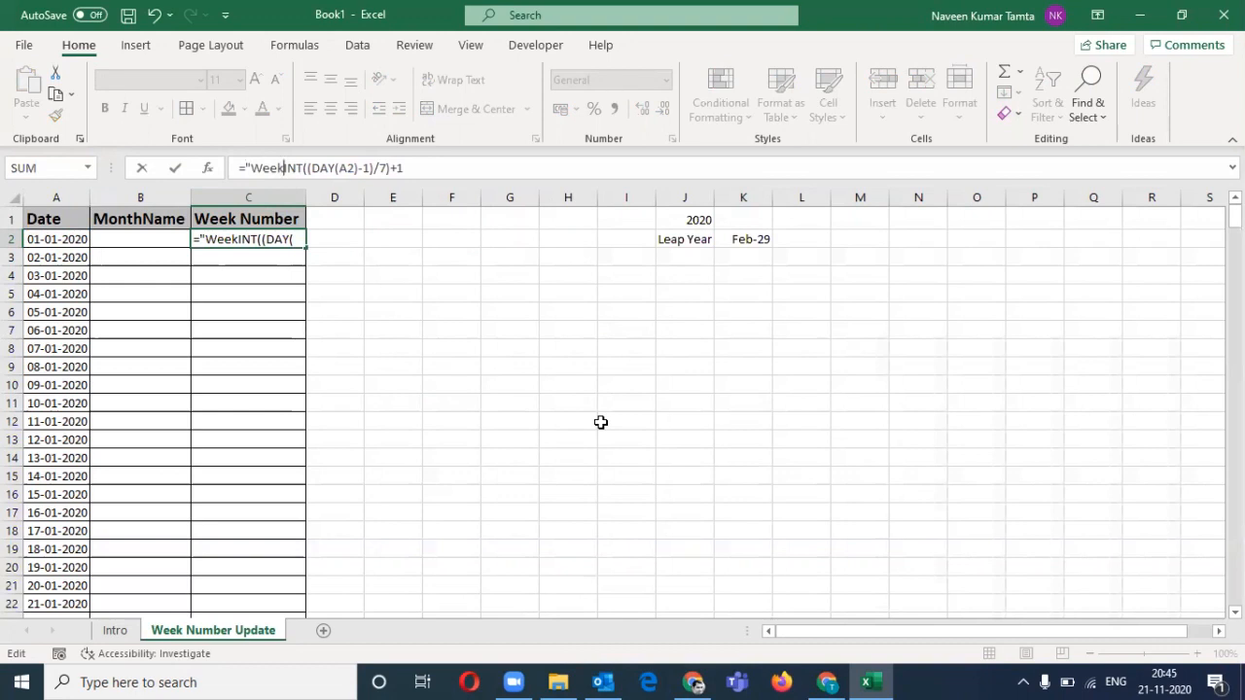
{"action": "type", "text": "&"}
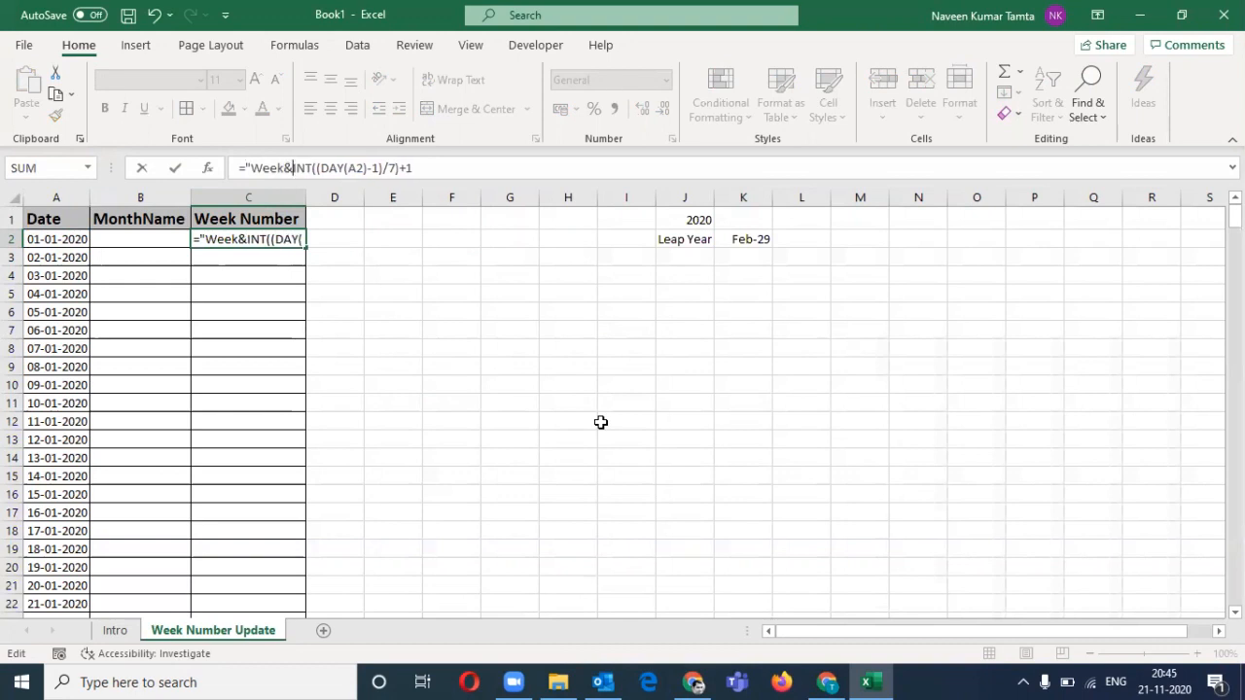
{"action": "type", "text": "\"-\""}
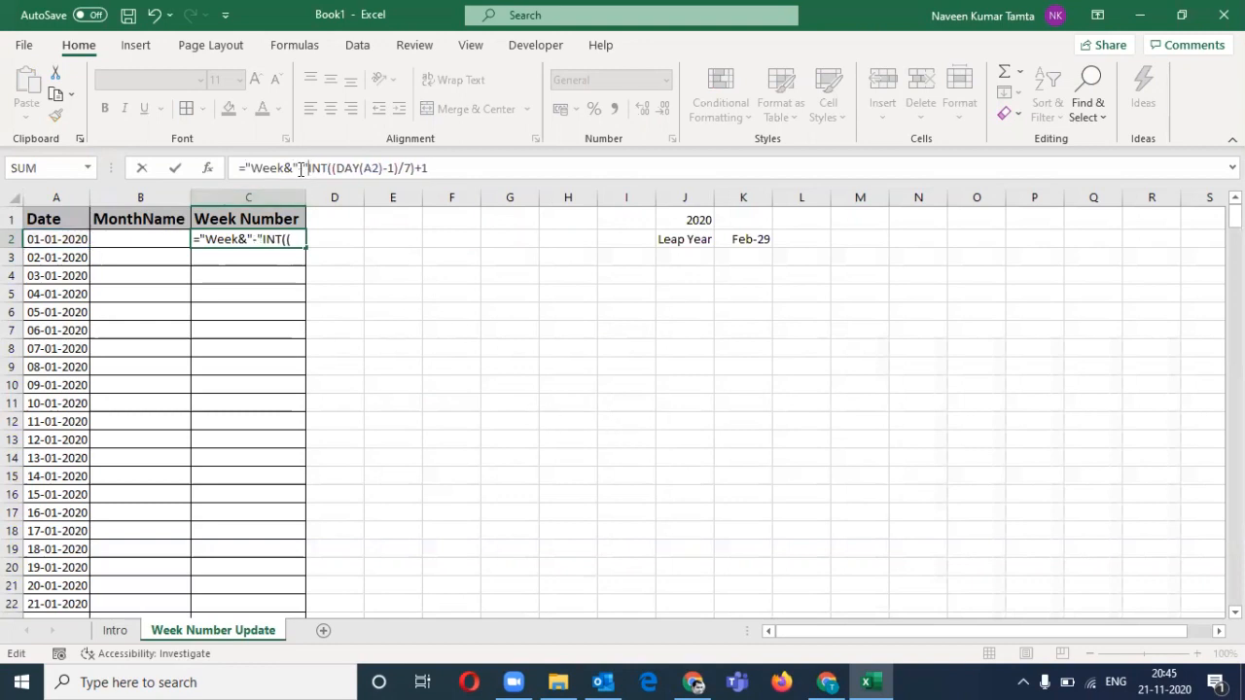
{"action": "type", "text": "&"}
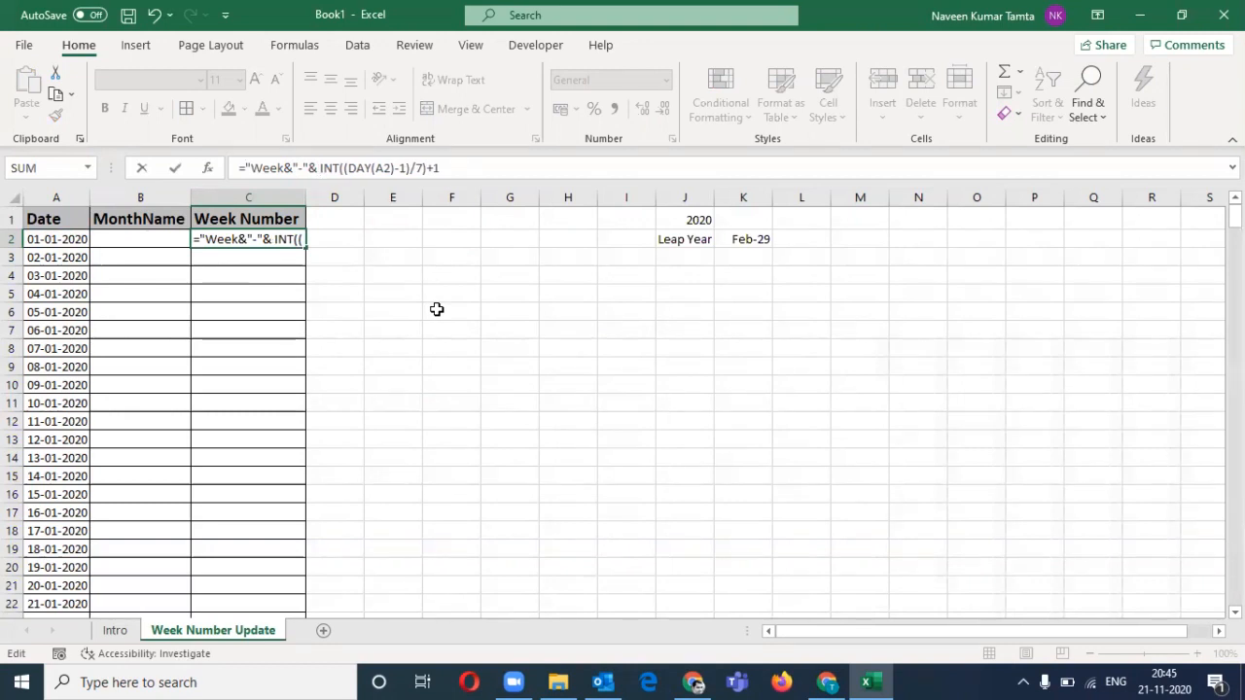
{"action": "key", "text": "Return"}
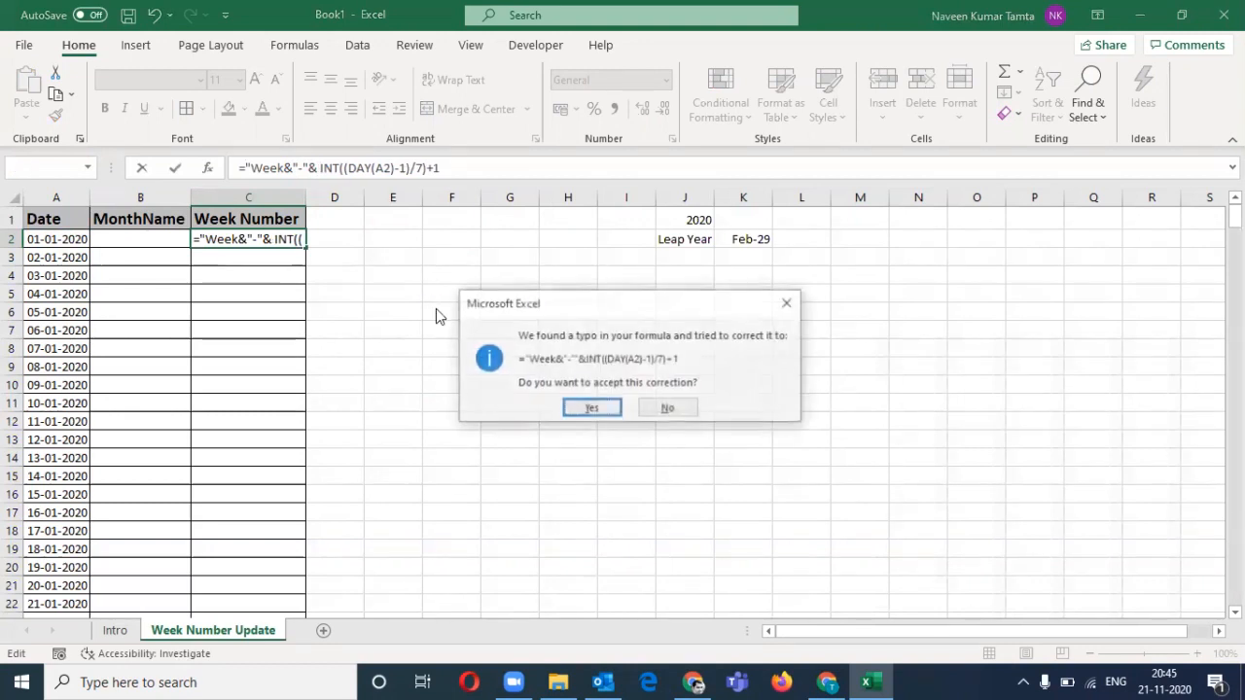
{"action": "key", "text": "Return"}
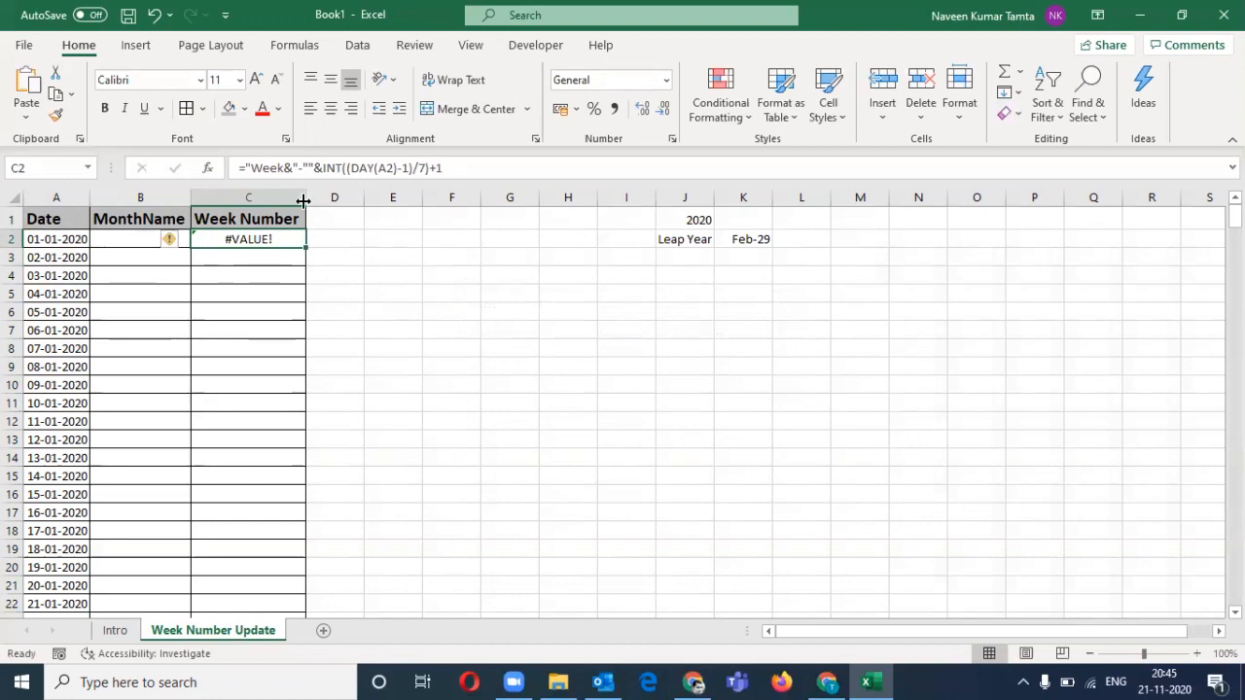
Correct the quotation marks in C2 so the formula reads ="Week" &"-"&INT((DAY(A2)-1)/7)+1
{"action": "left_click", "coordinate": [314, 168]}
{"action": "left_click_drag", "start_coordinate": [314, 168], "coordinate": [367, 334]}
{"action": "key", "text": "Left"}
{"action": "key", "text": "Left"}
{"action": "key", "text": "Left"}
{"action": "key", "text": "Left"}
{"action": "key", "text": "Left"}
{"action": "key", "text": "Left"}
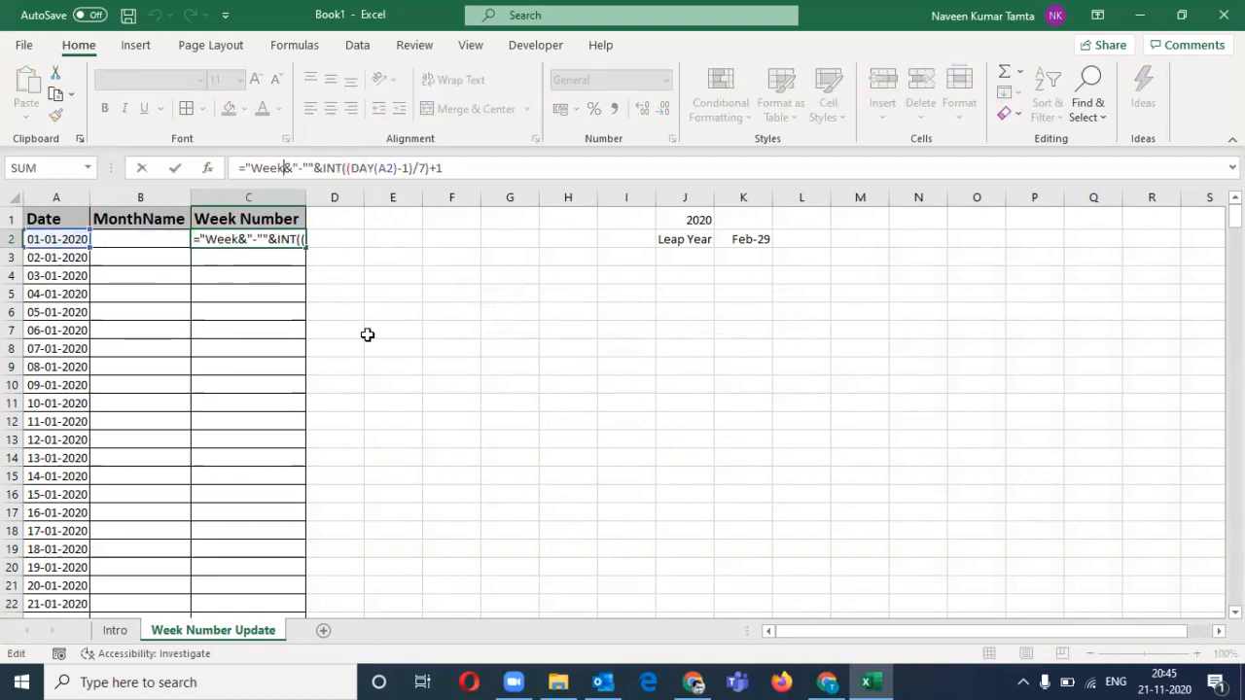
{"action": "type", "text": "\""}
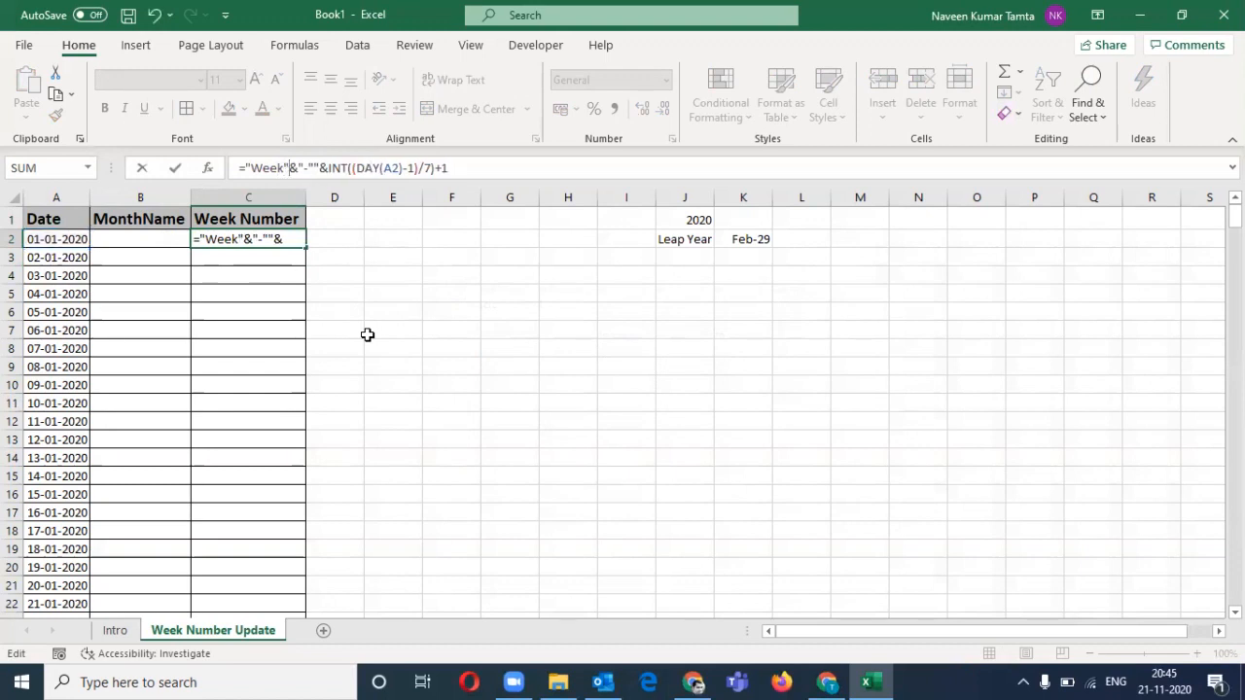
{"action": "key", "text": "Right"}
{"action": "key", "text": "Right"}
{"action": "key", "text": "Right"}
{"action": "key", "text": "Right"}
{"action": "key", "text": "Right"}
{"action": "key", "text": "Right"}
{"action": "key", "text": "Left"}
{"action": "key", "text": "BackSpace"}
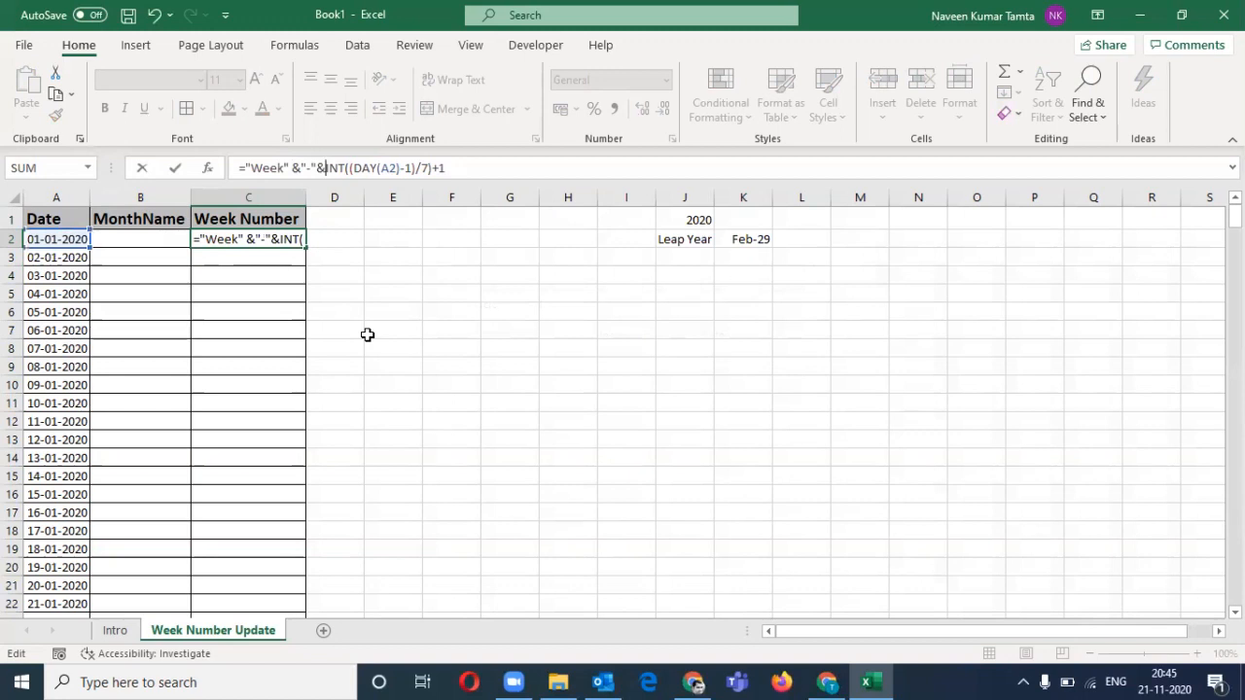
{"action": "key", "text": "ctrl+Return"}
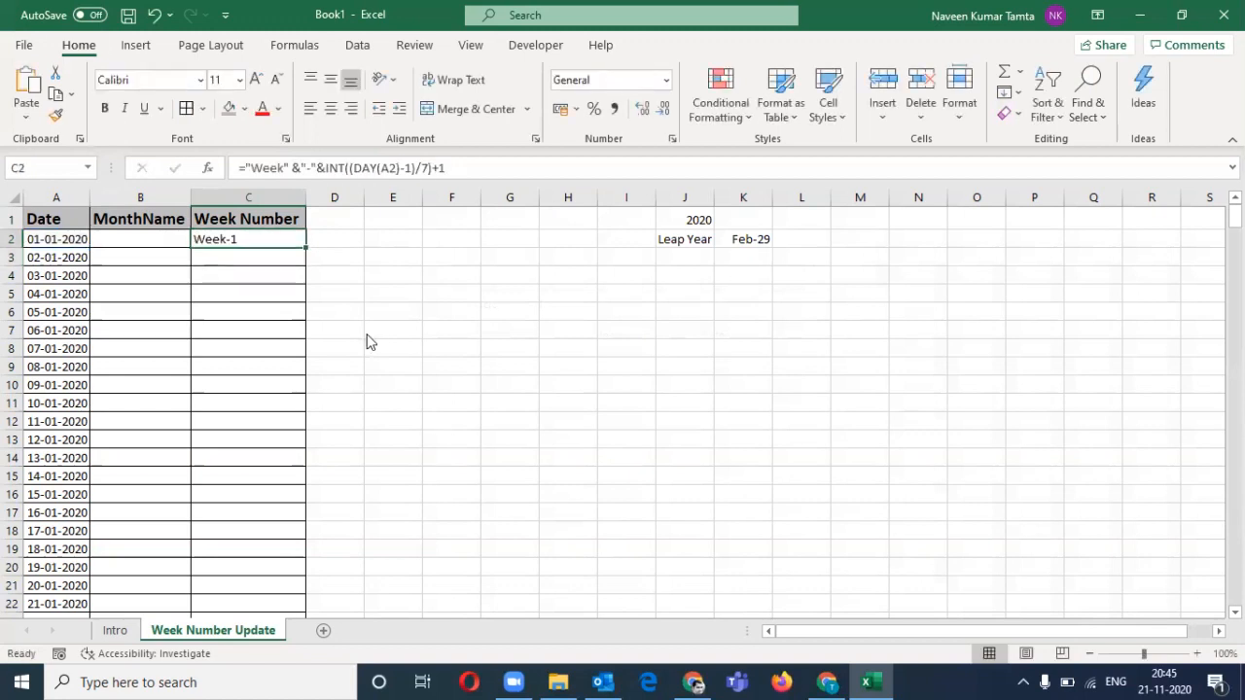
Center C2 horizontally and fill its formula down the Week Number column to C367
{"action": "key", "text": "alt+h"}
{"action": "key", "text": "a"}
{"action": "key", "text": "c"}
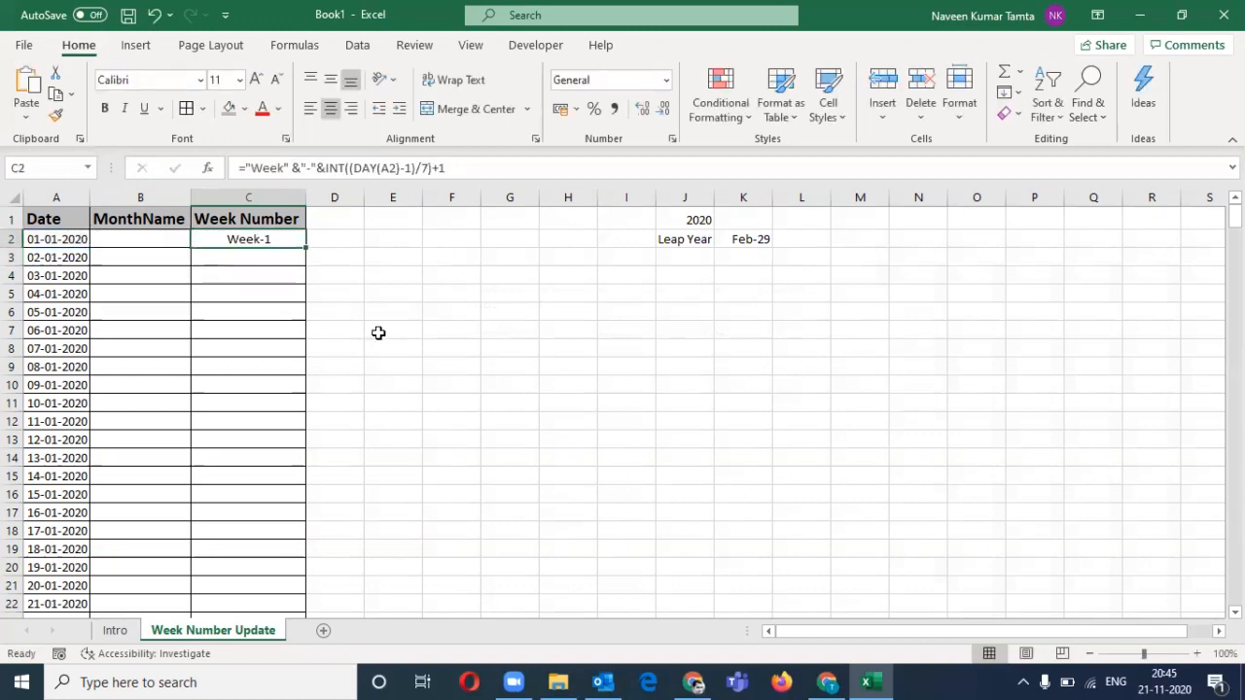
{"action": "left_click", "coordinate": [39, 245]}
{"action": "key", "text": "ctrl+Down"}
{"action": "key", "text": "Right"}
{"action": "key", "text": "Right"}
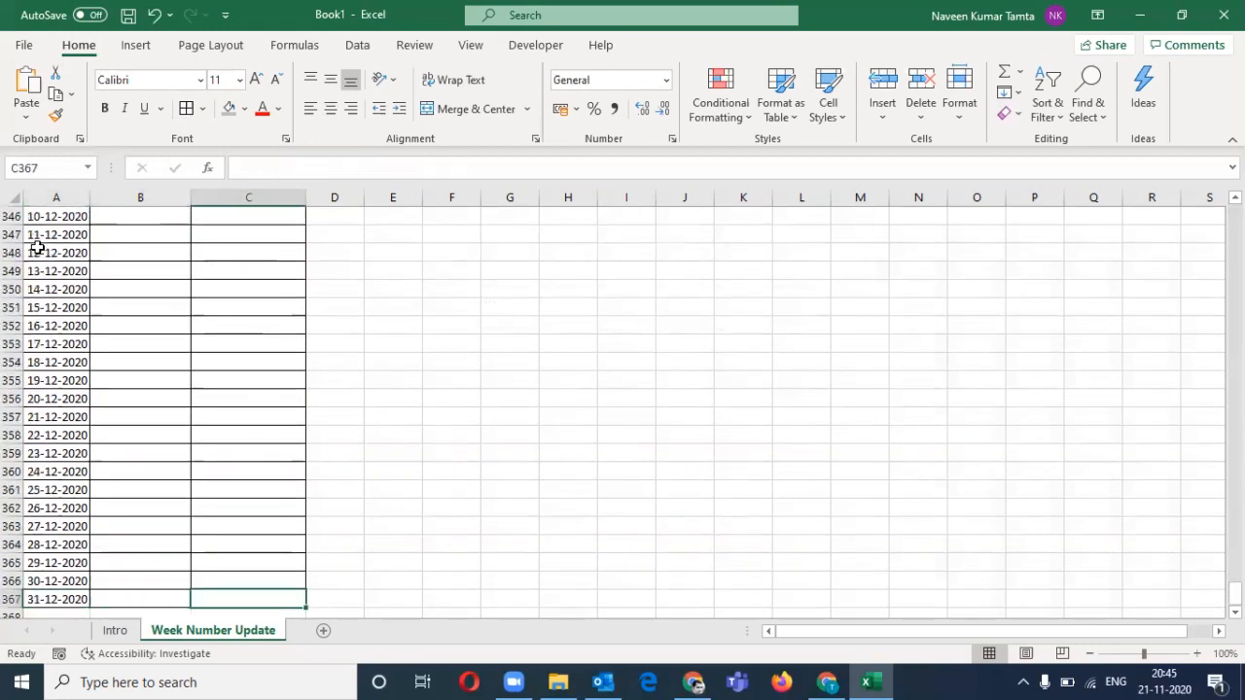
{"action": "key", "text": "ctrl+shift+Up"}
{"action": "key", "text": "ctrl+d"}
{"action": "key", "text": "ctrl+Up"}
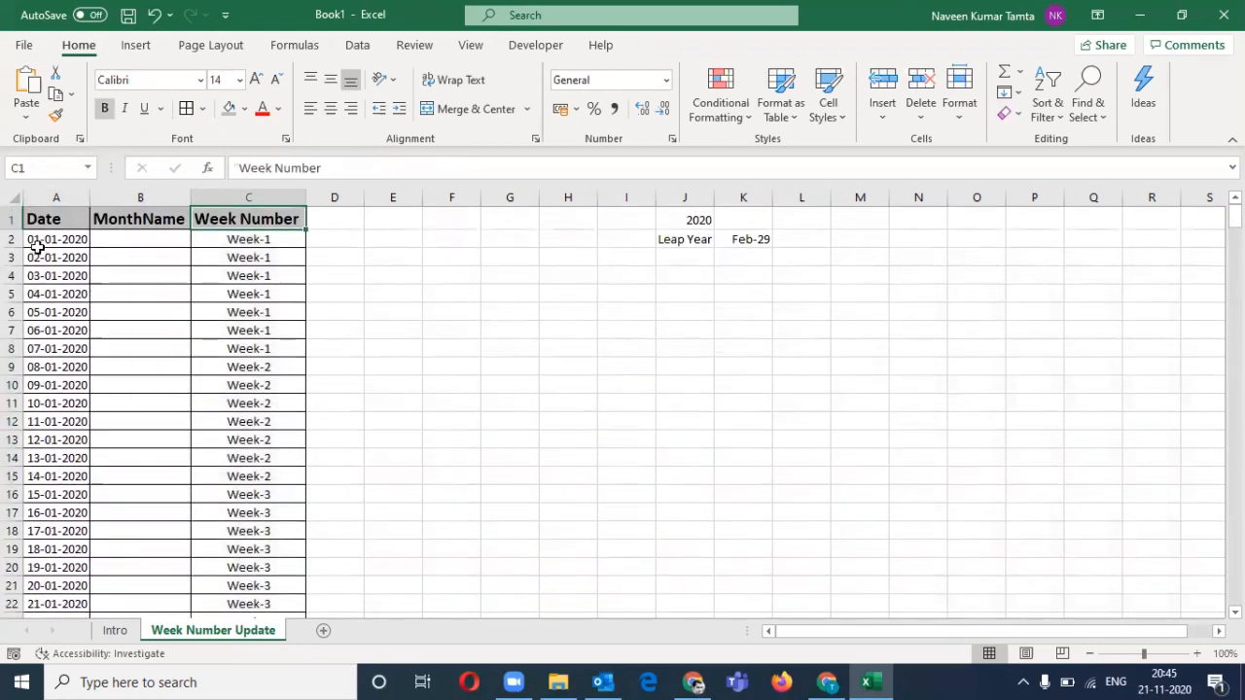
Check the week labels of the first seven January dates in rows 2 to 8
{"action": "key", "text": "Down"}
{"action": "key", "text": "shift+Down"}
{"action": "key", "text": "shift+Down"}
{"action": "key", "text": "shift+Down"}
{"action": "key", "text": "shift+Down"}
{"action": "key", "text": "shift+Down"}
{"action": "key", "text": "shift+Down"}
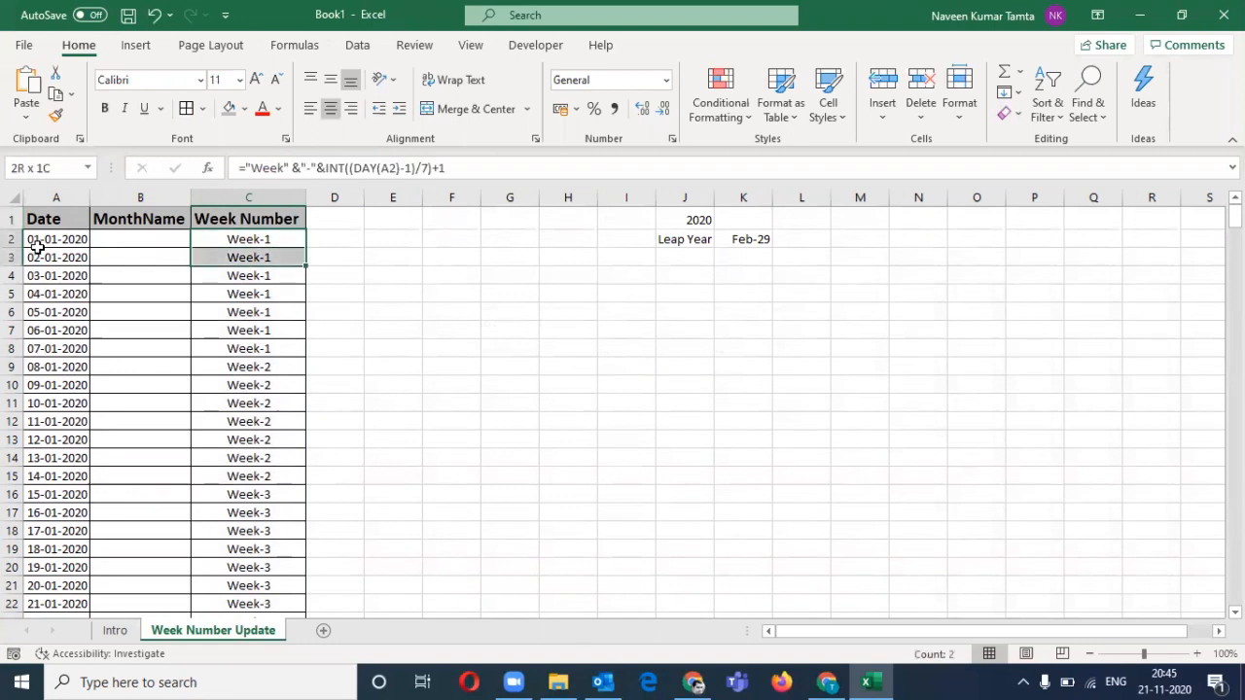
{"action": "key", "text": "shift+Left"}
{"action": "key", "text": "shift+Left"}
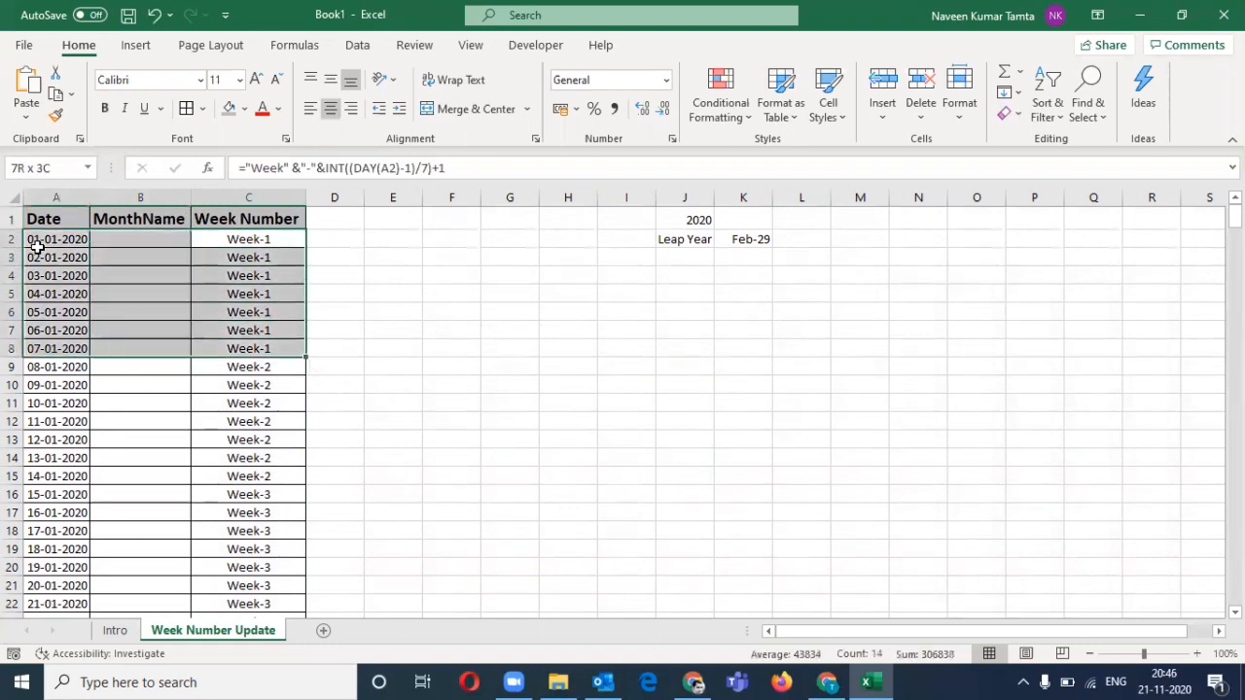
{"action": "key", "text": "shift+Right"}
{"action": "key", "text": "shift+Right"}
{"action": "key", "text": "shift+Right"}
{"action": "key", "text": "shift+Left"}
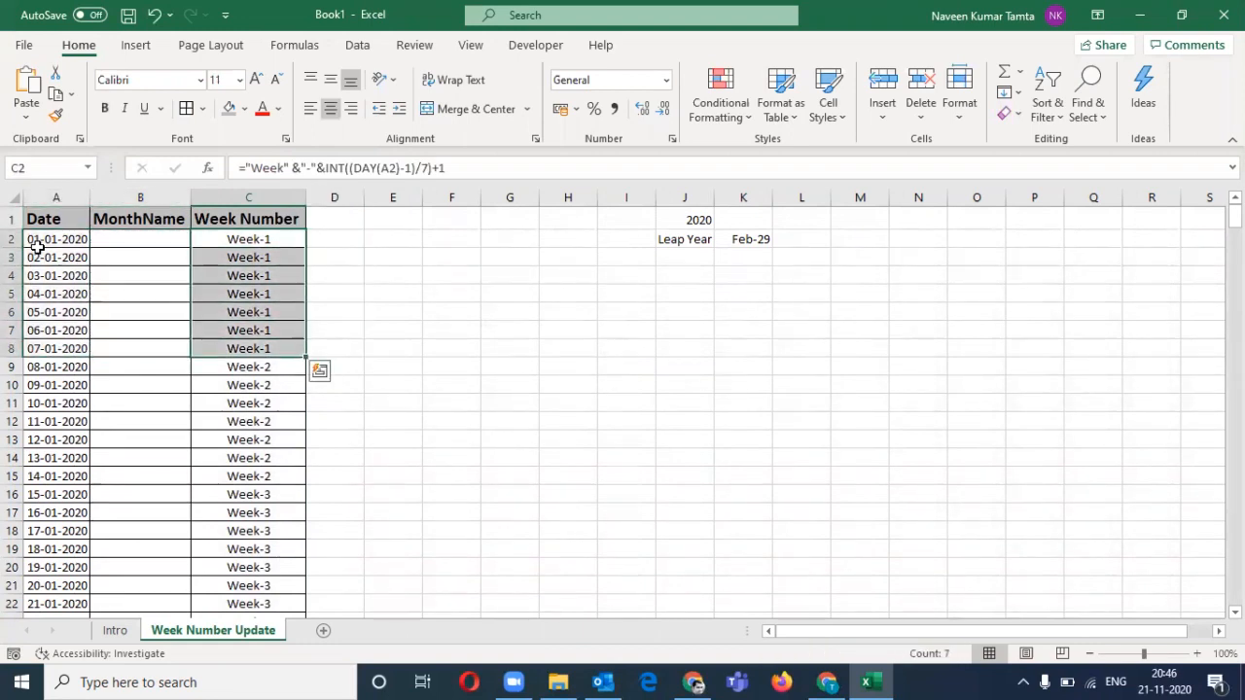
Check the week labels of the second seven-day block, starting at 08-01-2020 in row 9
{"action": "key", "text": "Down"}
{"action": "key", "text": "Down"}
{"action": "key", "text": "Down"}
{"action": "key", "text": "Down"}
{"action": "key", "text": "Down"}
{"action": "key", "text": "Down"}
{"action": "key", "text": "Down"}
{"action": "key", "text": "shift+Down"}
{"action": "key", "text": "shift+Down"}
{"action": "key", "text": "shift+Down"}
{"action": "key", "text": "shift+Down"}
{"action": "key", "text": "shift+Down"}
{"action": "key", "text": "shift+Down"}
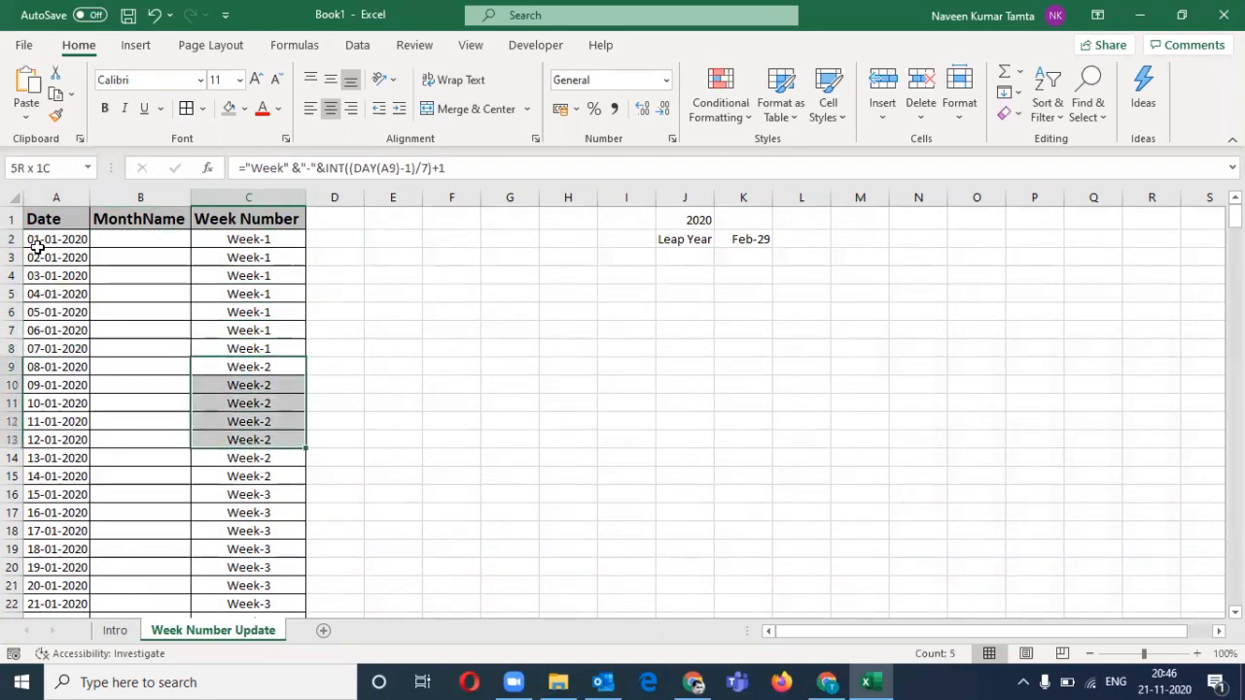
Enter the formula =TEXT(A2, "mmmm-yy") in B2 to return the date's month name and year
{"action": "key", "text": "ctrl+Up"}
{"action": "key", "text": "Left"}
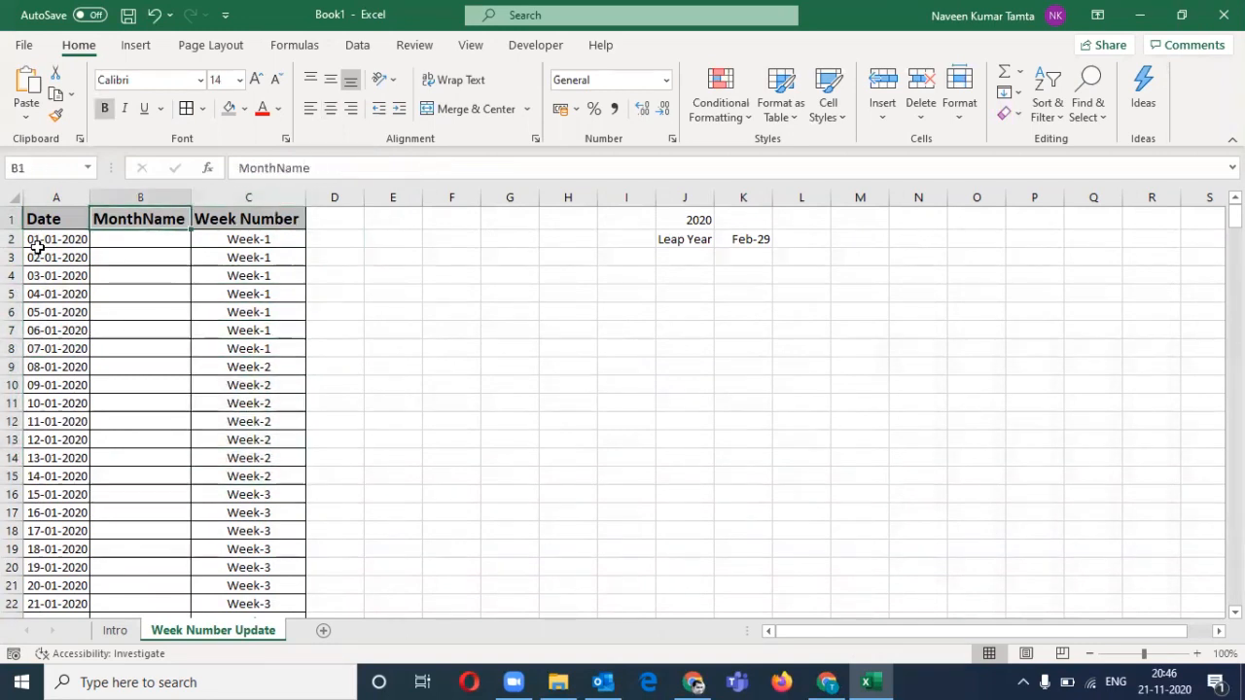
{"action": "key", "text": "Down"}
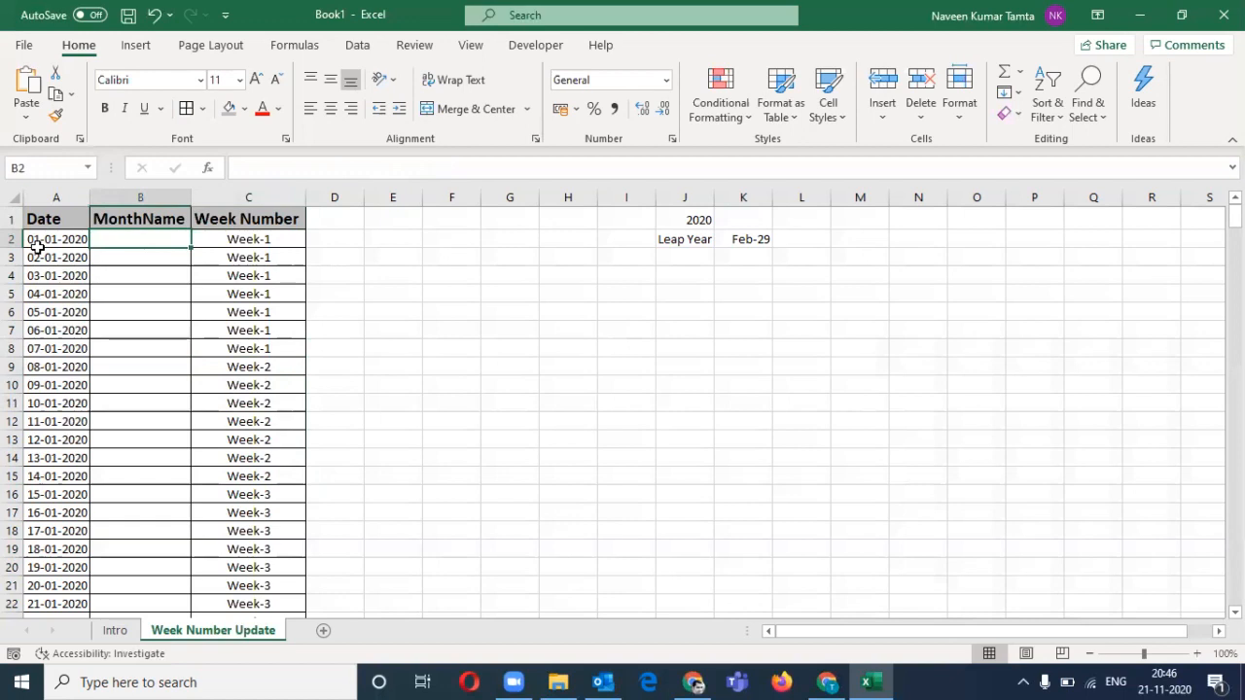
{"action": "type", "text": "="}
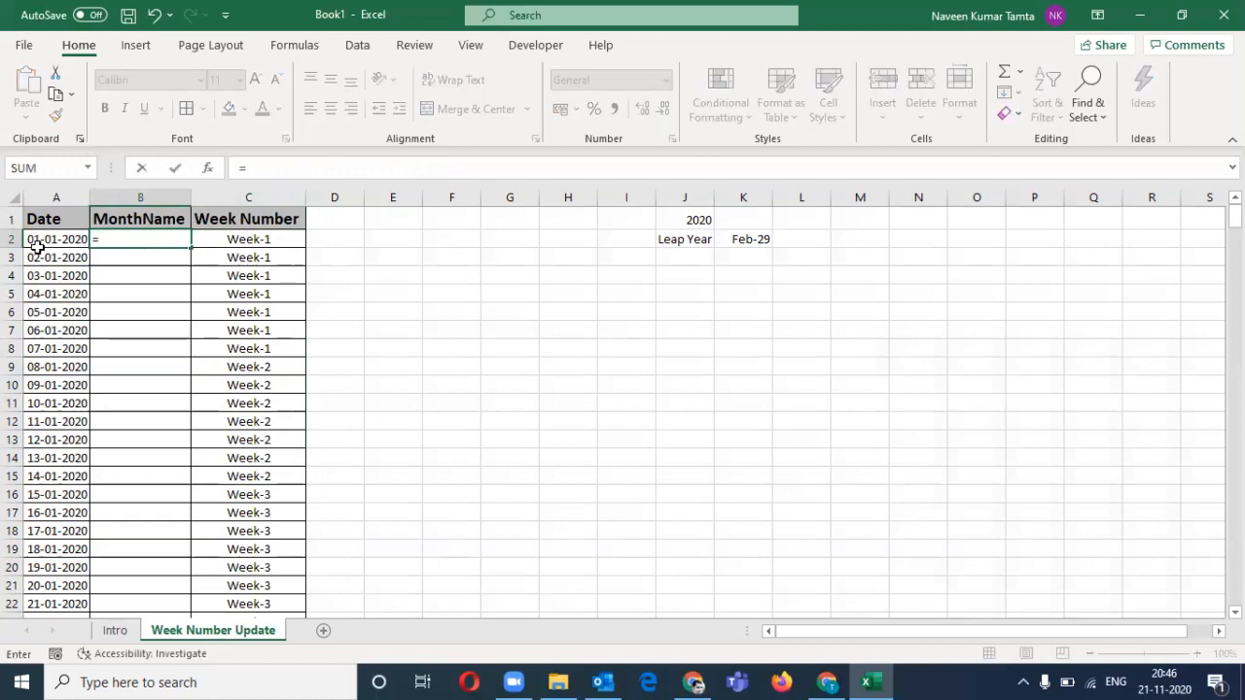
{"action": "type", "text": "text"}
{"action": "key", "text": "Tab"}
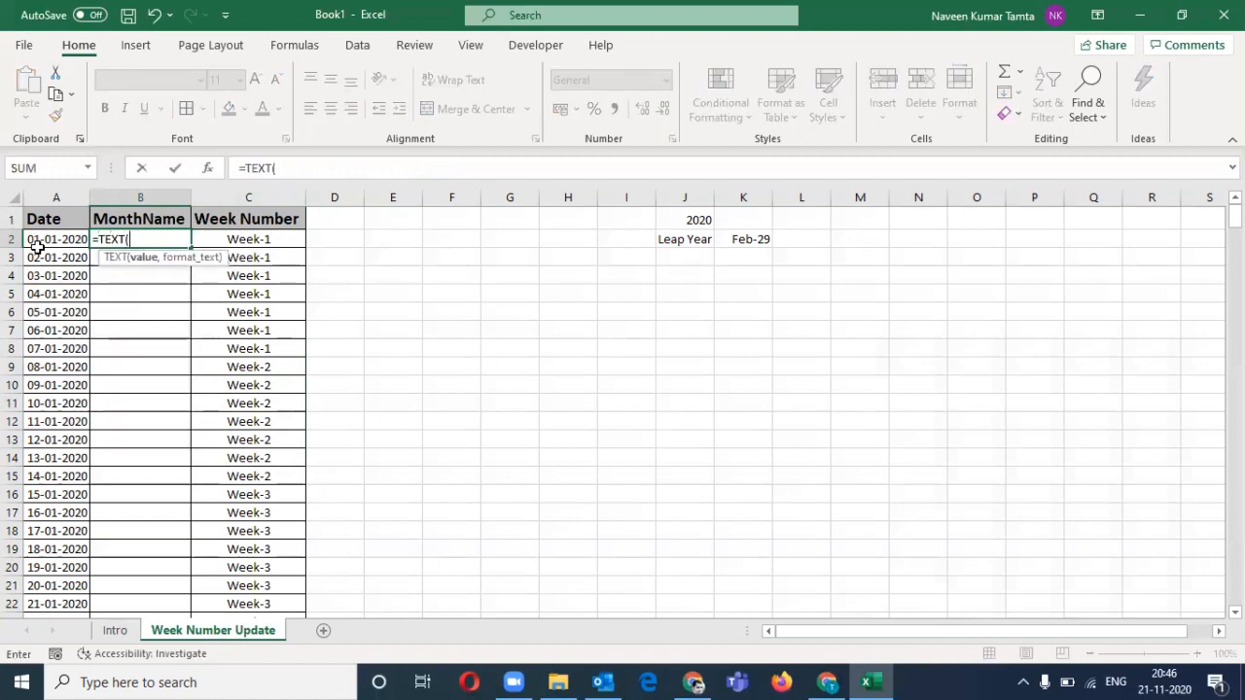
{"action": "left_click", "coordinate": [37, 243]}
{"action": "type", "text": ","}
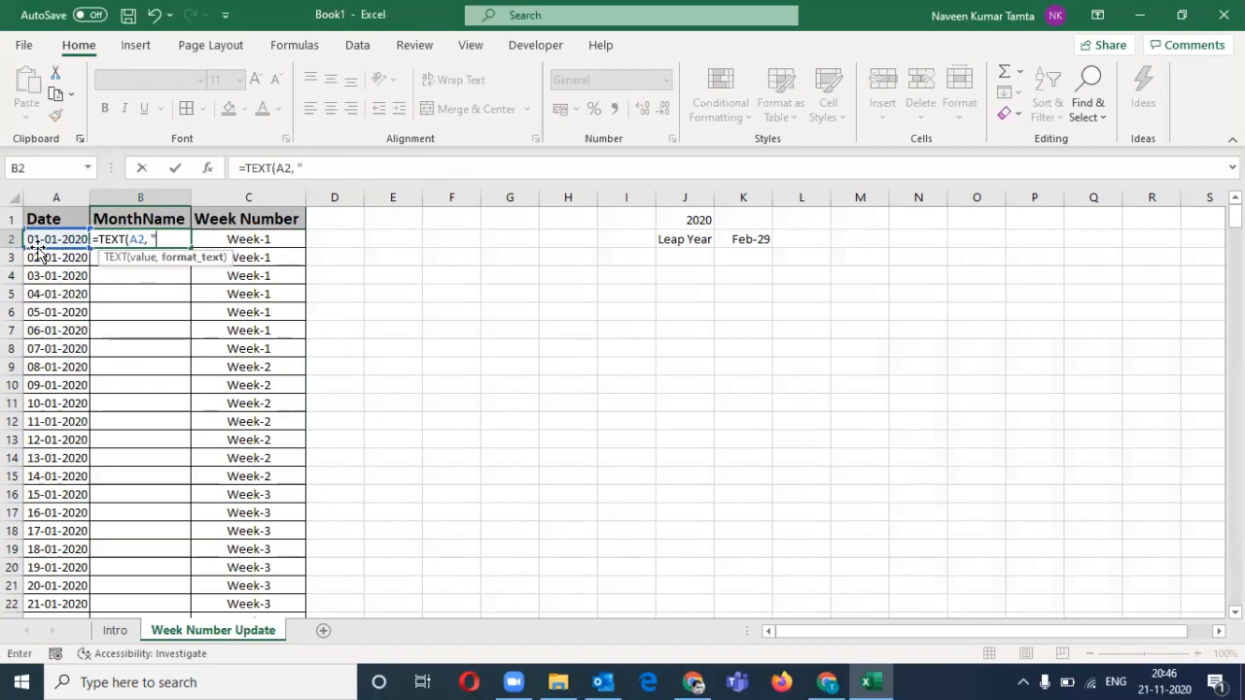
{"action": "type", "text": " \"mmmm-yy\""}
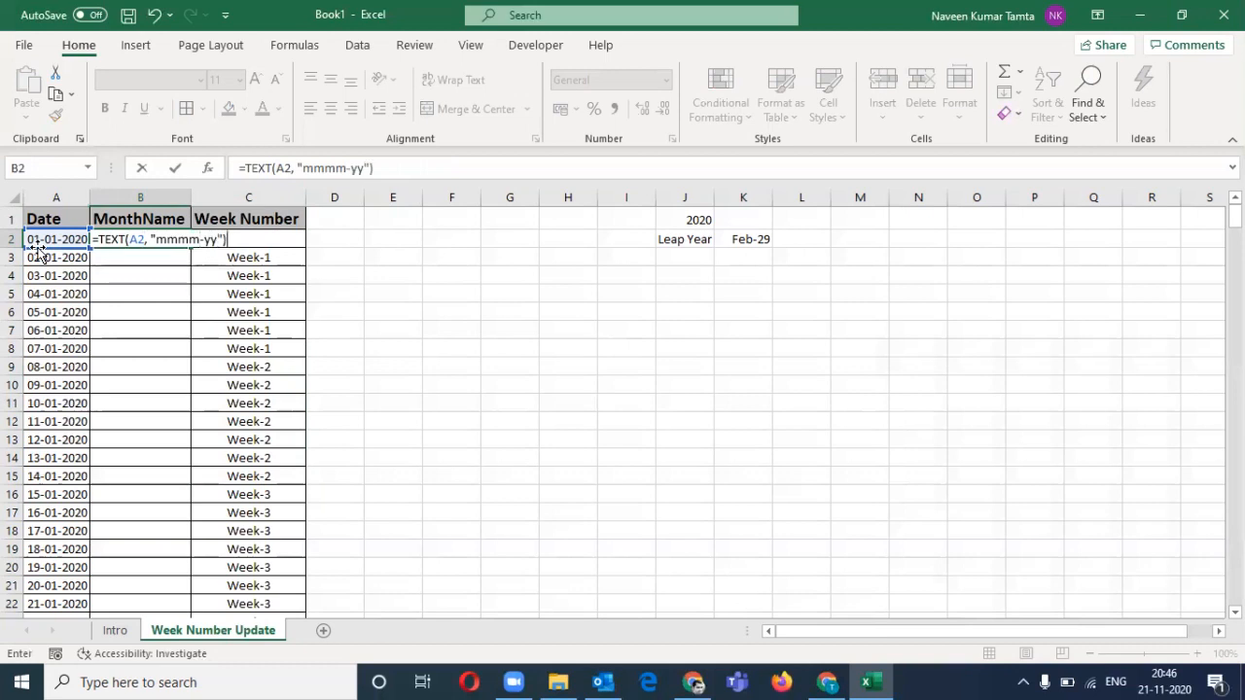
{"action": "key", "text": "Return"}
Center B2 horizontally and fill its formula down the MonthName column to B367
{"action": "key", "text": "Up"}
{"action": "left_click", "coordinate": [37, 246]}
{"action": "key", "text": "ctrl+Down"}
{"action": "key", "text": "Right"}
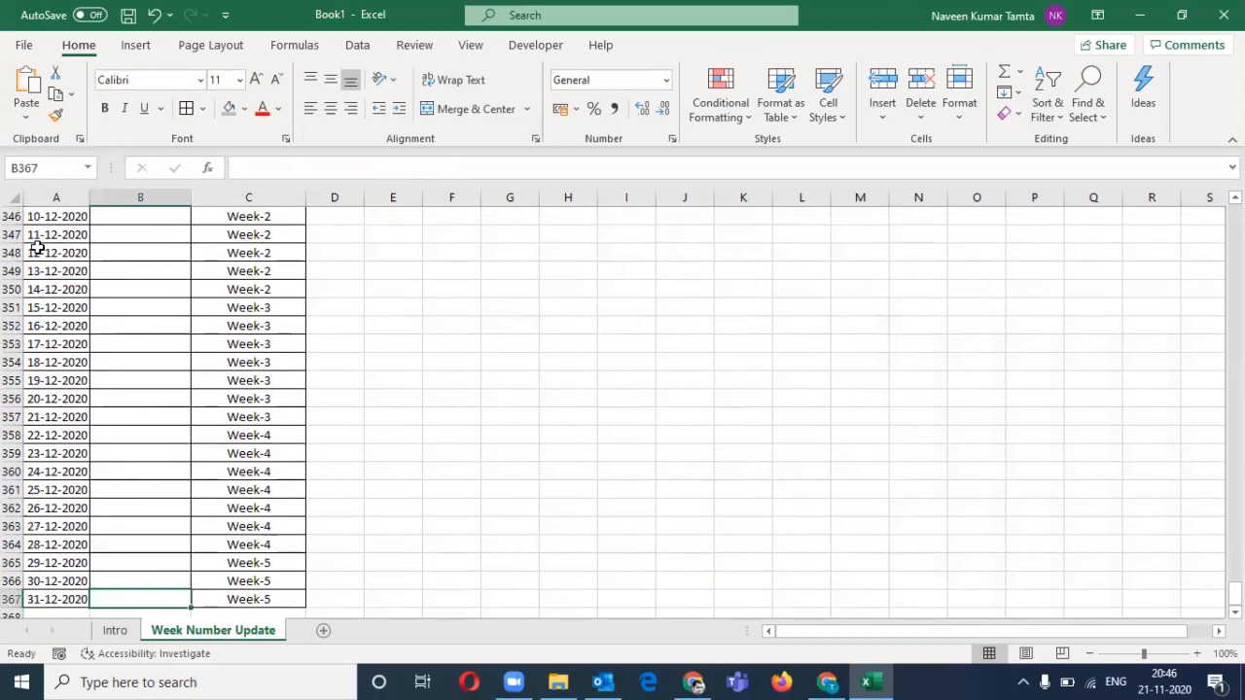
{"action": "key", "text": "ctrl+shift+Up"}
{"action": "key", "text": "ctrl+d"}
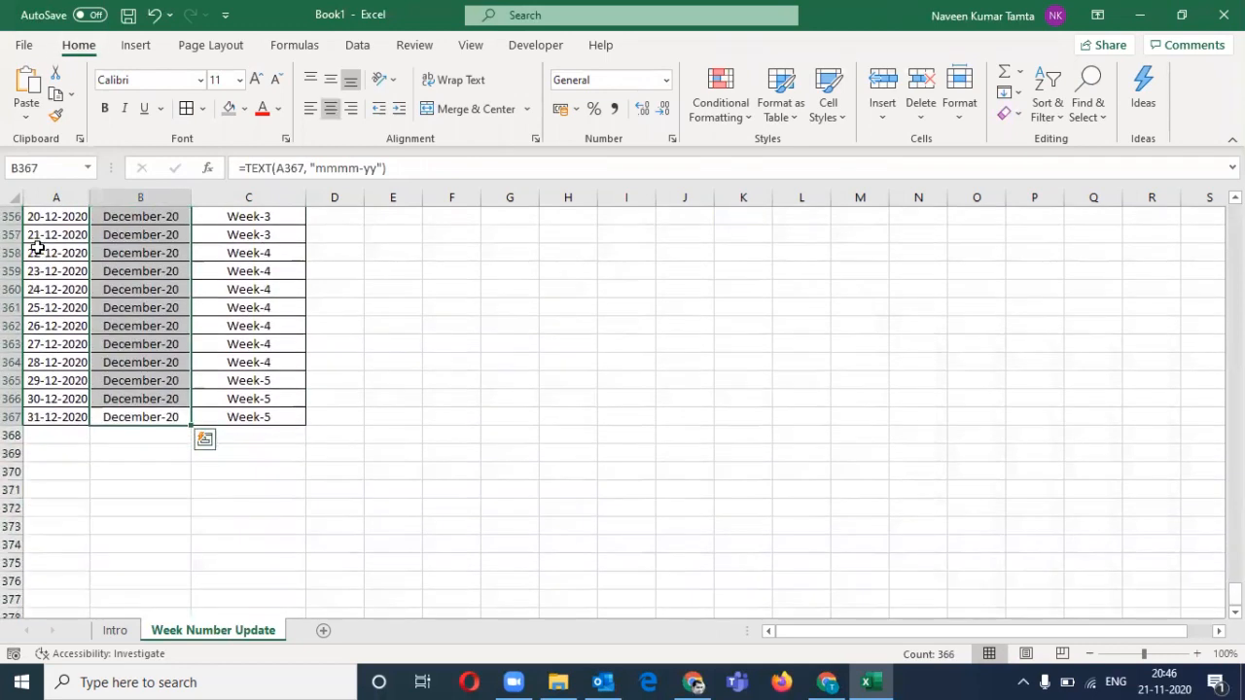
Check the filled MonthName values beside the first January dates
{"action": "key", "text": "ctrl+Up"}
{"action": "key", "text": "Down"}
{"action": "key", "text": "Down"}
{"action": "key", "text": "Down"}
{"action": "key", "text": "Down"}
{"action": "key", "text": "Down"}
{"action": "key", "text": "Down"}
{"action": "key", "text": "Down"}
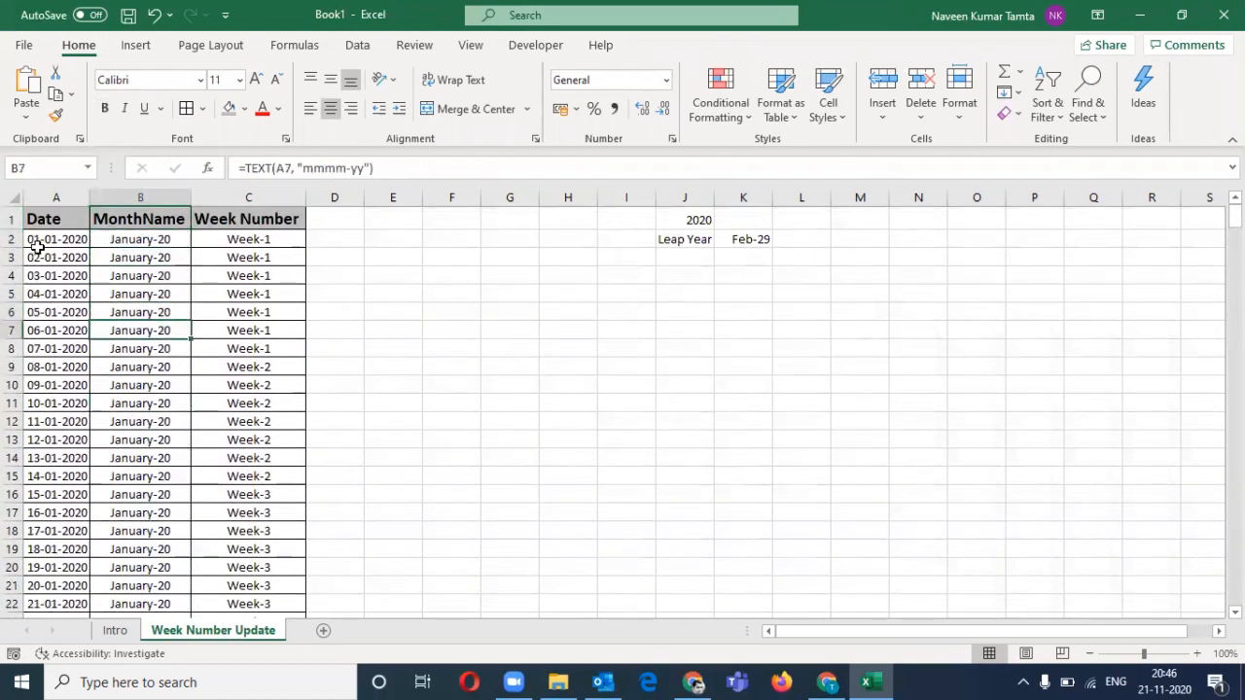
Add filters to the header row and filter the MonthName column to April-20 only
{"action": "key", "text": "ctrl+Up"}
{"action": "key", "text": "ctrl+shift+l"}
{"action": "key", "text": "alt+Down"}
{"action": "key", "text": "Tab"}
{"action": "key", "text": "Tab"}
{"action": "key", "text": "space"}
{"action": "key", "text": "Down"}
{"action": "key", "text": "space"}
{"action": "key", "text": "Return"}
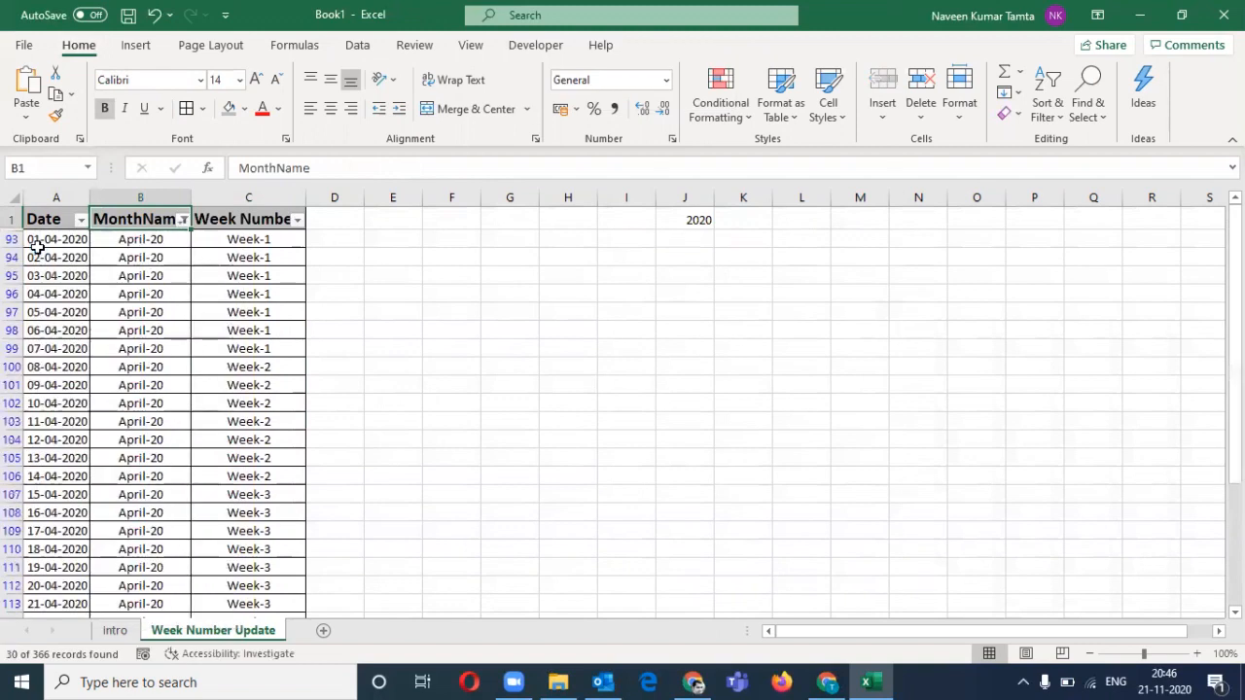
Examine the month name and week label beside the first filtered date, 01-04-2020
{"action": "key", "text": "Down"}
{"action": "key", "text": "Right"}
{"action": "key", "text": "Left"}
{"action": "key", "text": "Left"}
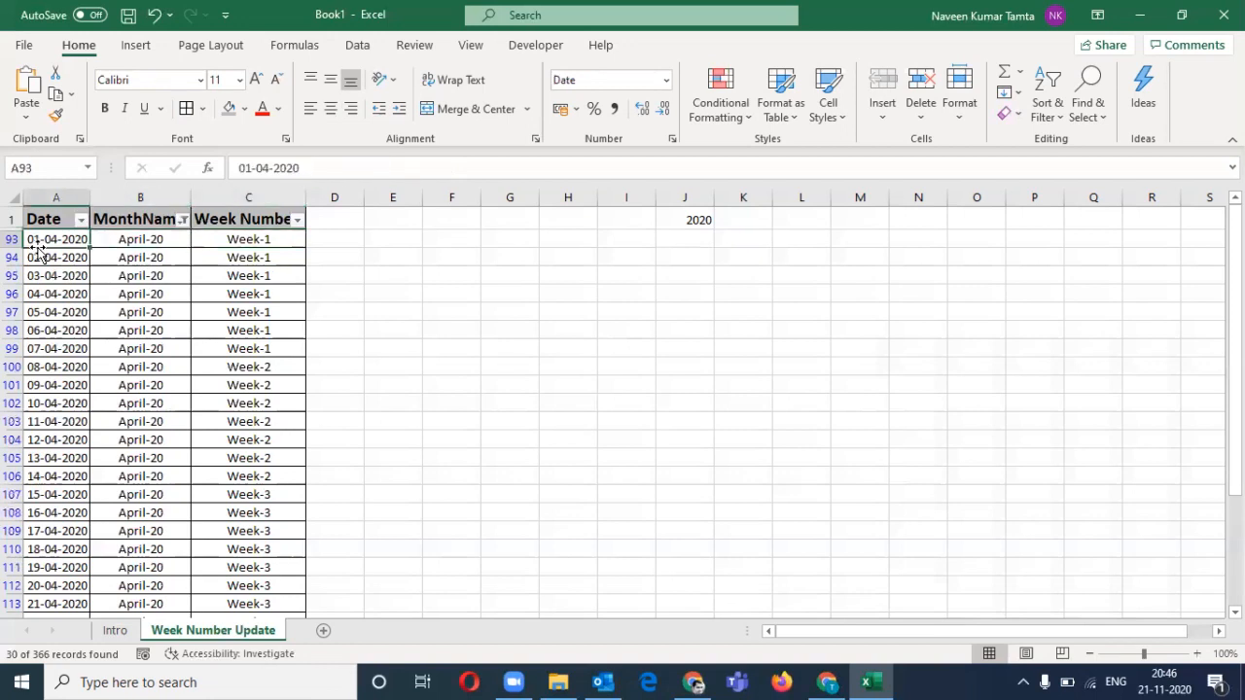
{"action": "key", "text": "Right"}
{"action": "key", "text": "Right"}
{"action": "key", "text": "Left"}
{"action": "key", "text": "Left"}
Examine the month name and week label beside the last April date, 30-04-2020, and return to the Week Number header
{"action": "key", "text": "ctrl+Down"}
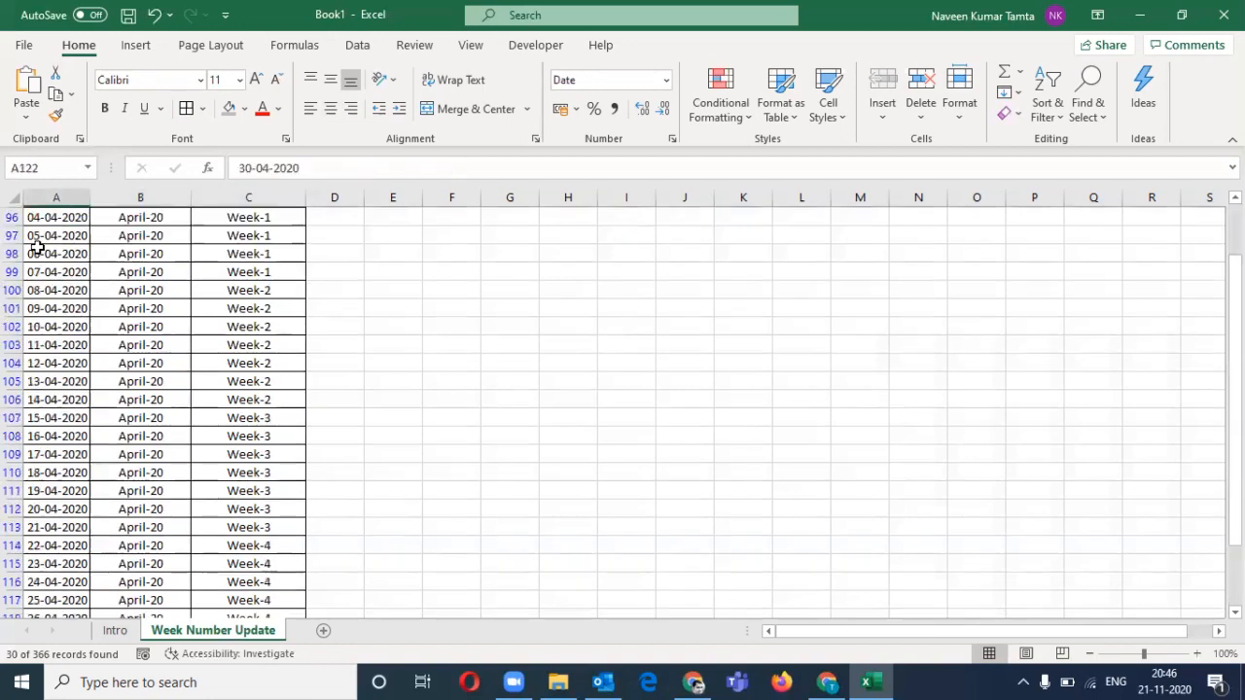
{"action": "key", "text": "Right"}
{"action": "key", "text": "Right"}
{"action": "key", "text": "Left"}
{"action": "key", "text": "Left"}
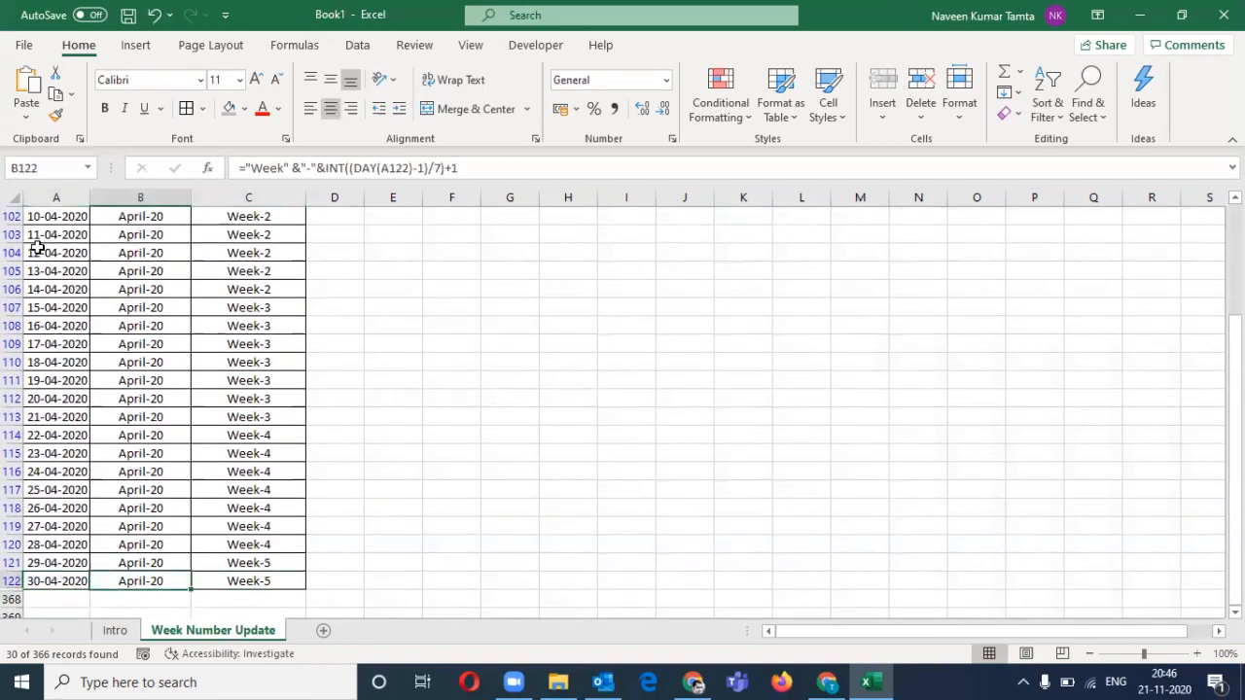
{"action": "key", "text": "Right"}
{"action": "key", "text": "Right"}
{"action": "key", "text": "Right"}
{"action": "key", "text": "Left"}
{"action": "key", "text": "ctrl+Up"}
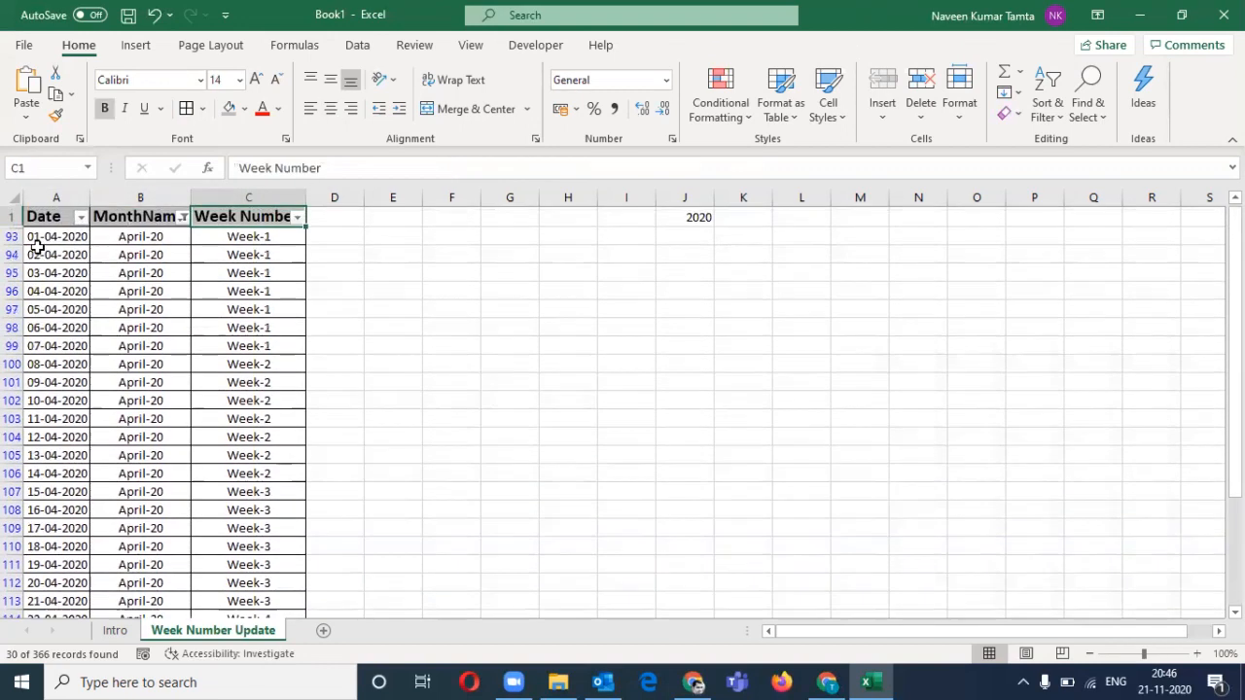
Remove the filters from the header row and return to the Date header
{"action": "key", "text": "alt+d"}
{"action": "key", "text": "f"}
{"action": "key", "text": "f"}
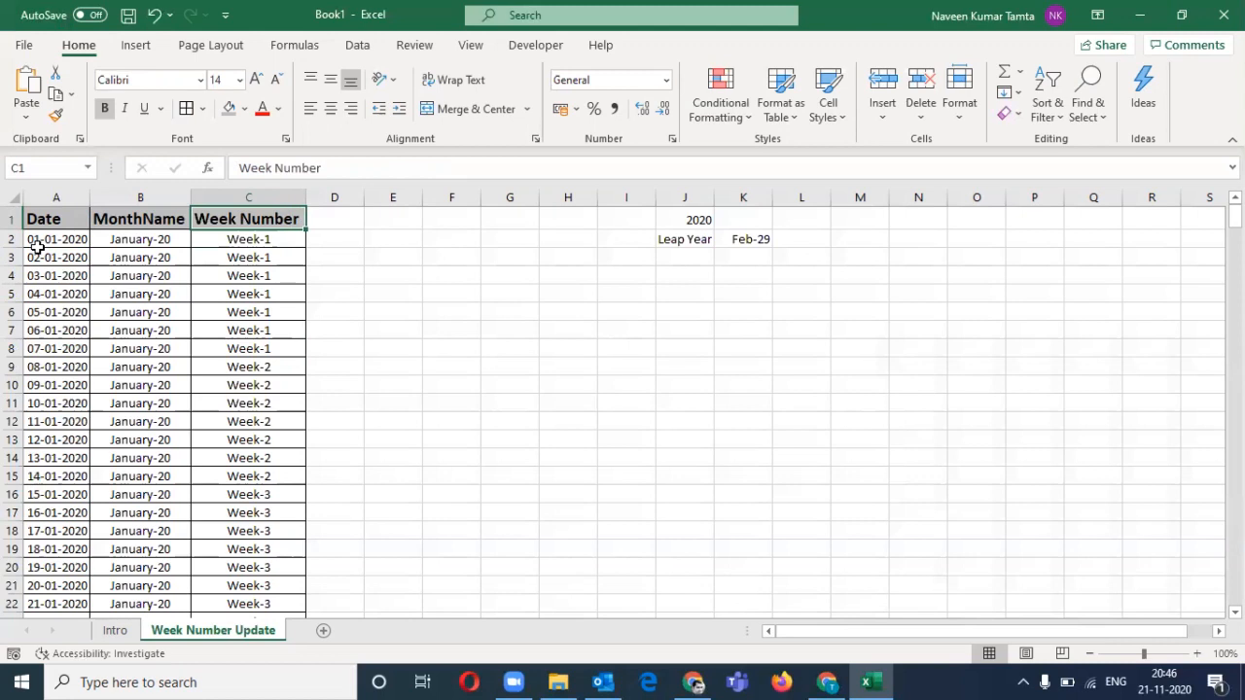
{"action": "key", "text": "ctrl+Home"}
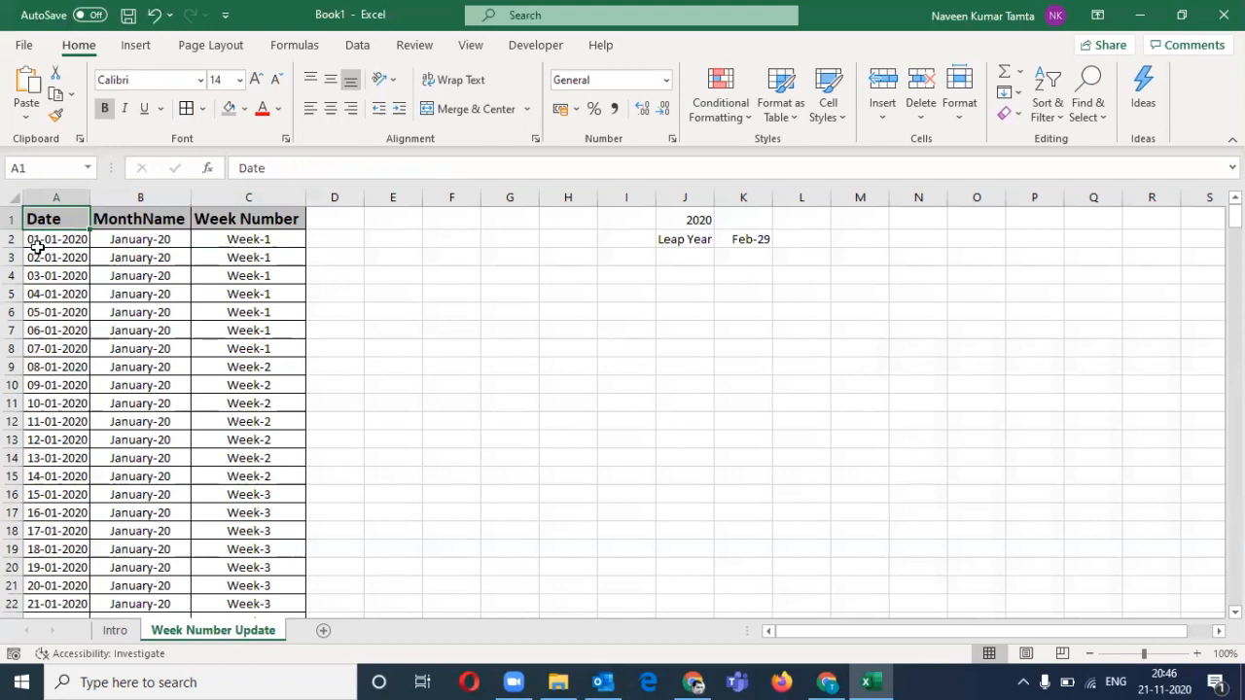
Insert a PivotTable on a new worksheet from the MonthName and Week Number data, range B1:C367
{"action": "key", "text": "Right"}
{"action": "key", "text": "shift+Right"}
{"action": "key", "text": "ctrl+shift+Down"}
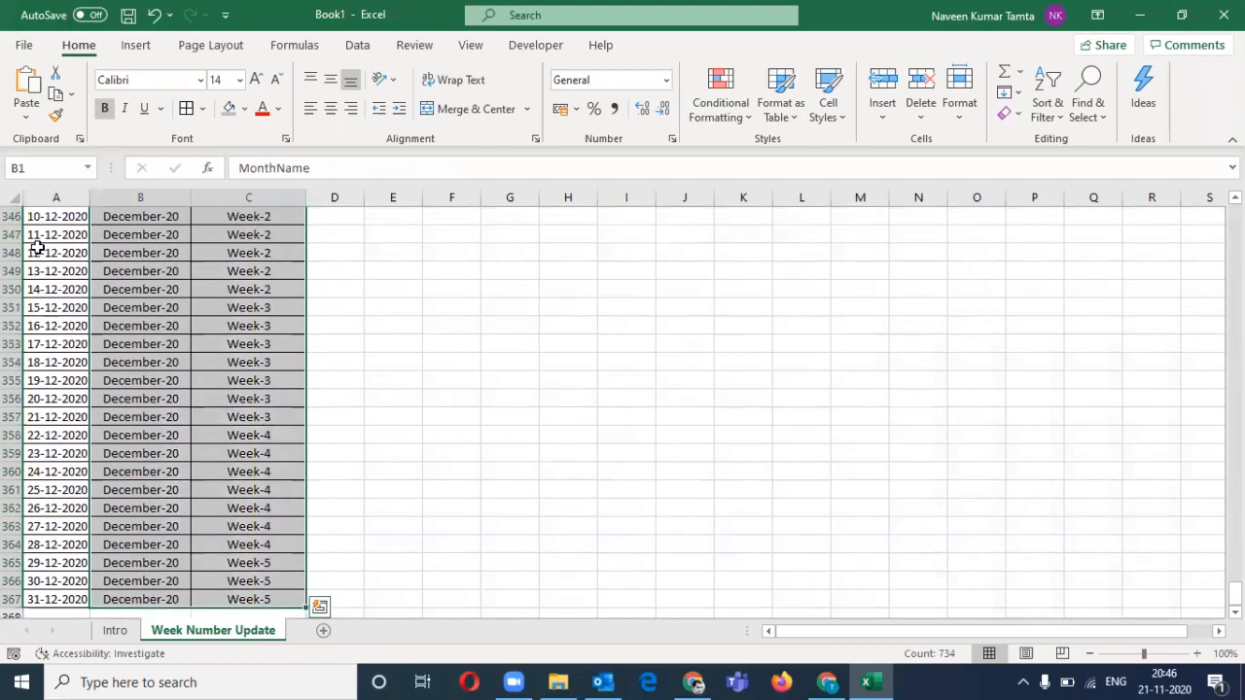
{"action": "key", "text": "ctrl+Up"}
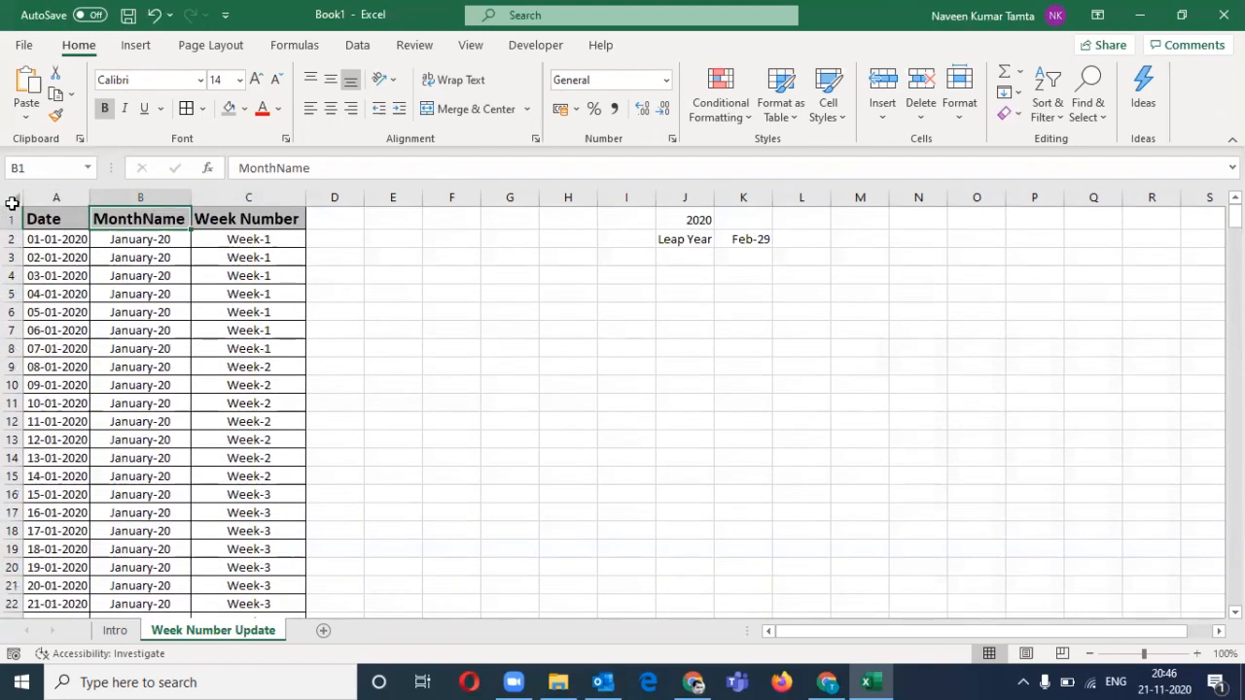
{"action": "key", "text": "shift+Right"}
{"action": "key", "text": "ctrl+shift+Down"}
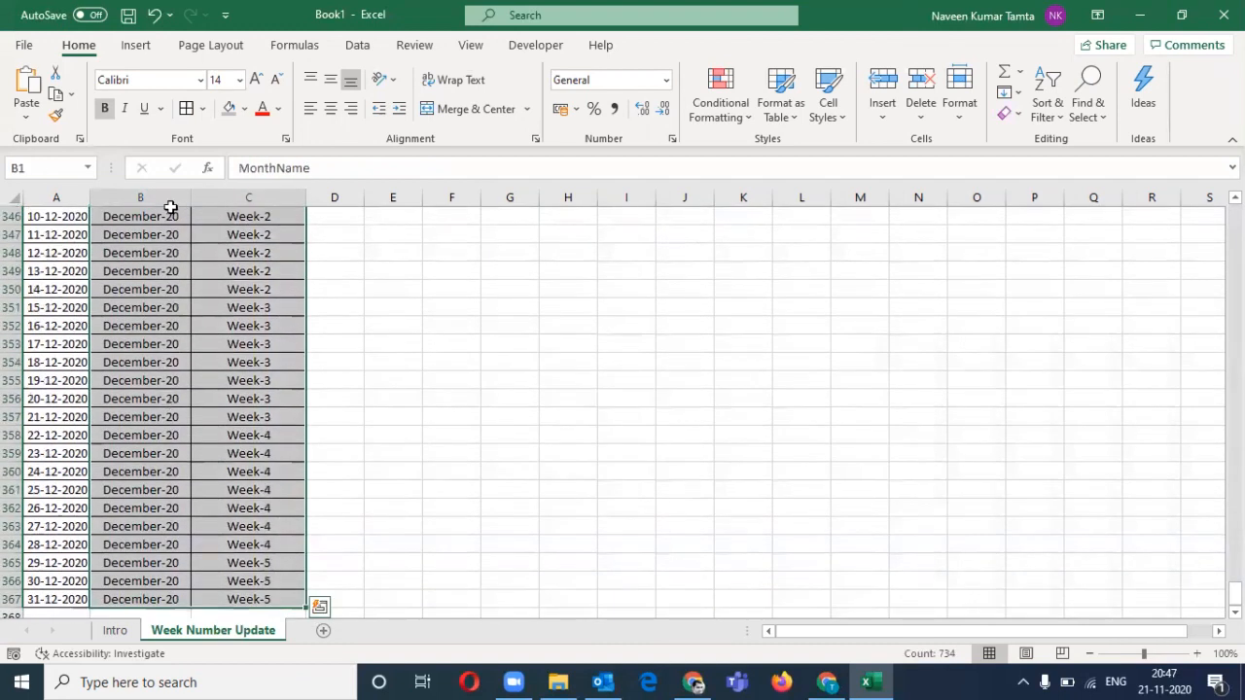
{"action": "left_click", "coordinate": [135, 45]}
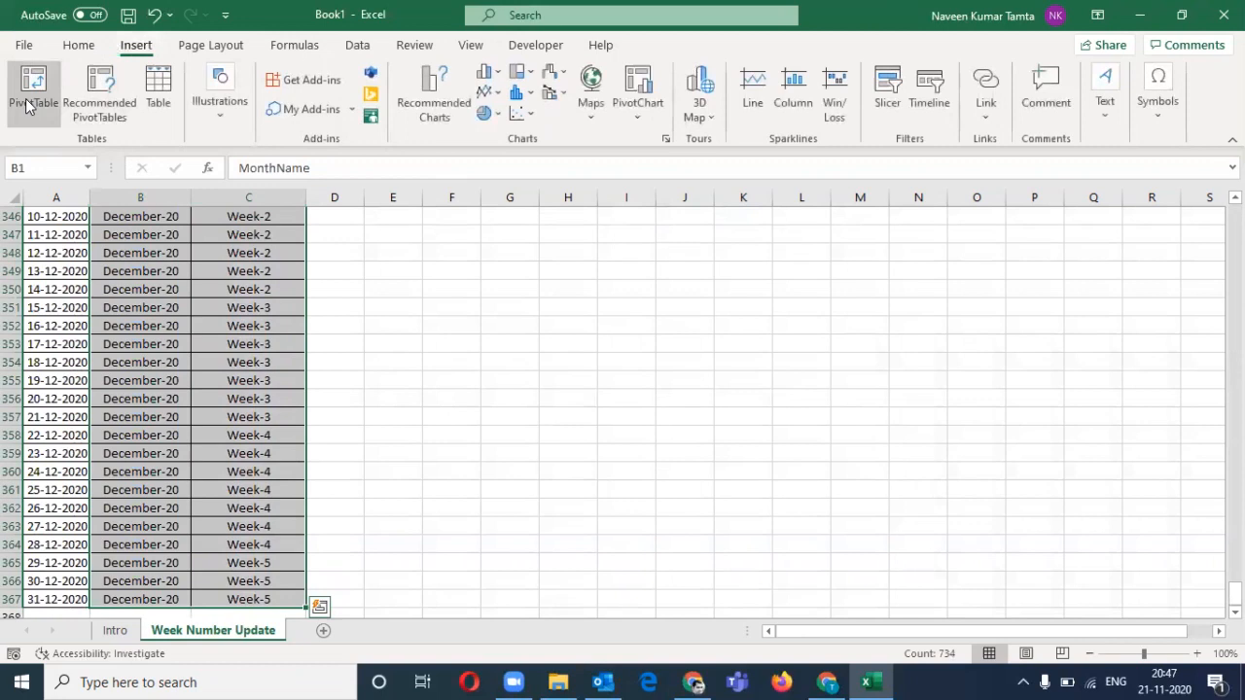
{"action": "left_click", "coordinate": [27, 105]}
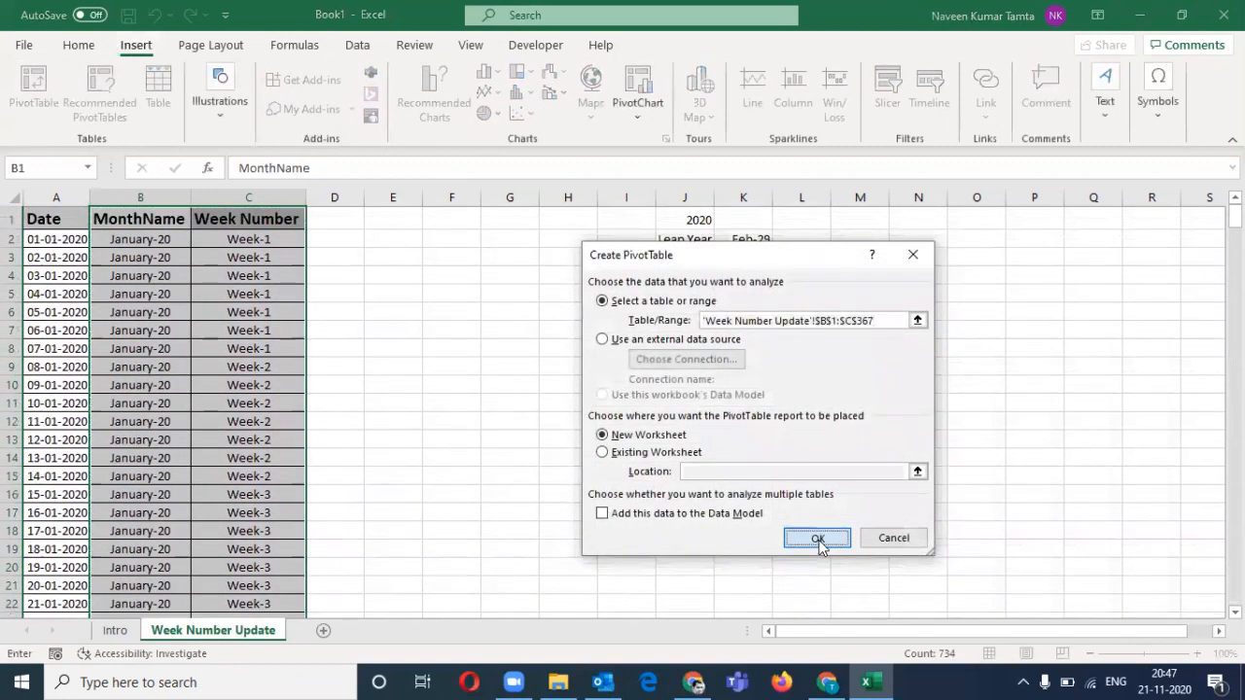
{"action": "left_click", "coordinate": [817, 539]}
Lay out the pivot table with MonthName as rows, Week Number as columns and Count of MonthName as values
{"action": "left_click_drag", "start_coordinate": [990, 313], "coordinate": [1001, 589]}
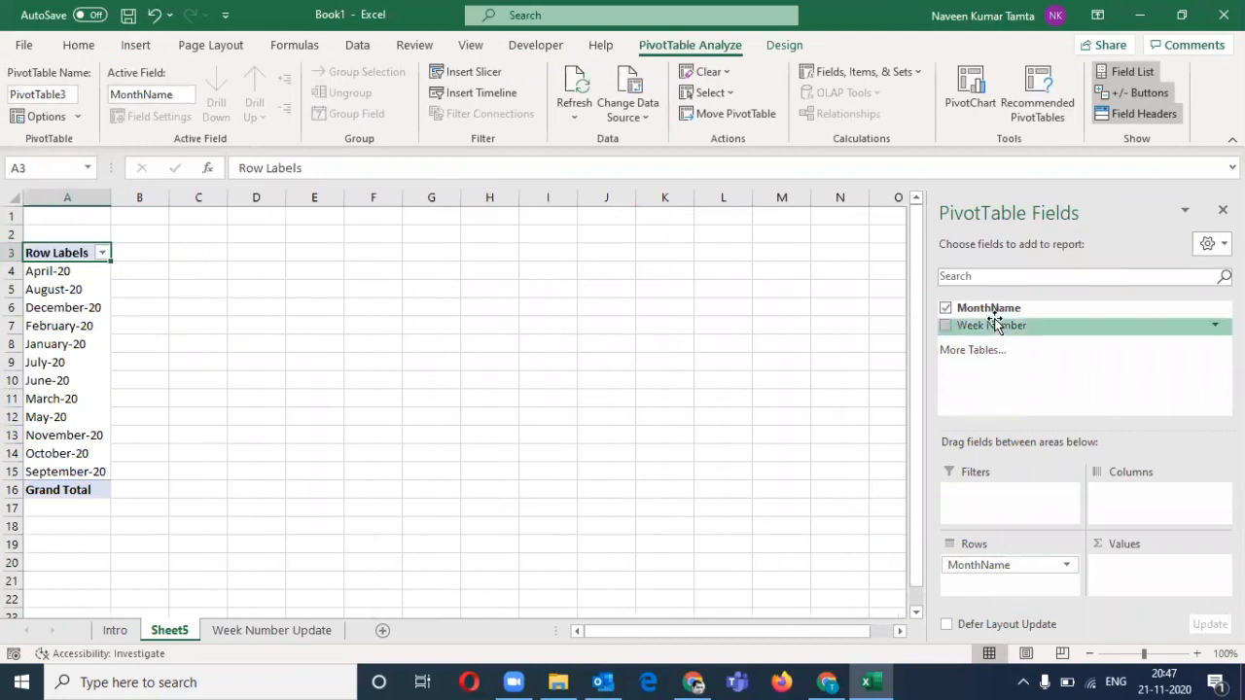
{"action": "left_click_drag", "start_coordinate": [995, 325], "coordinate": [1150, 491]}
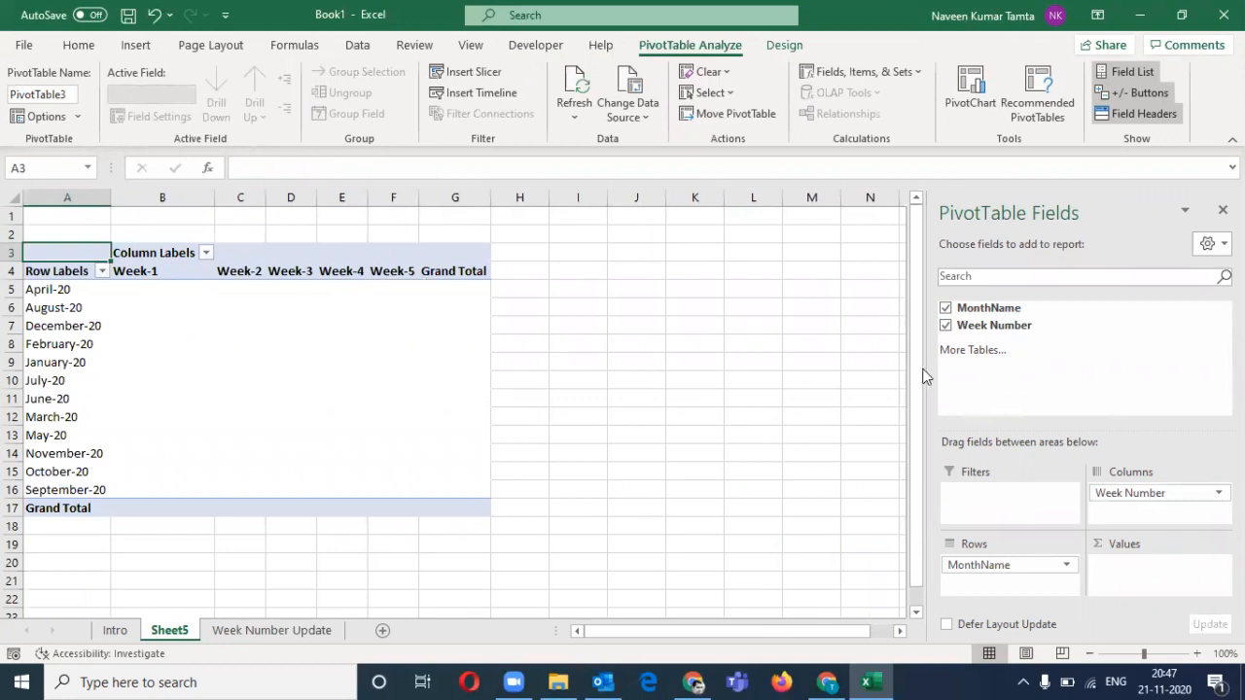
{"action": "left_click_drag", "start_coordinate": [1002, 309], "coordinate": [1128, 572]}
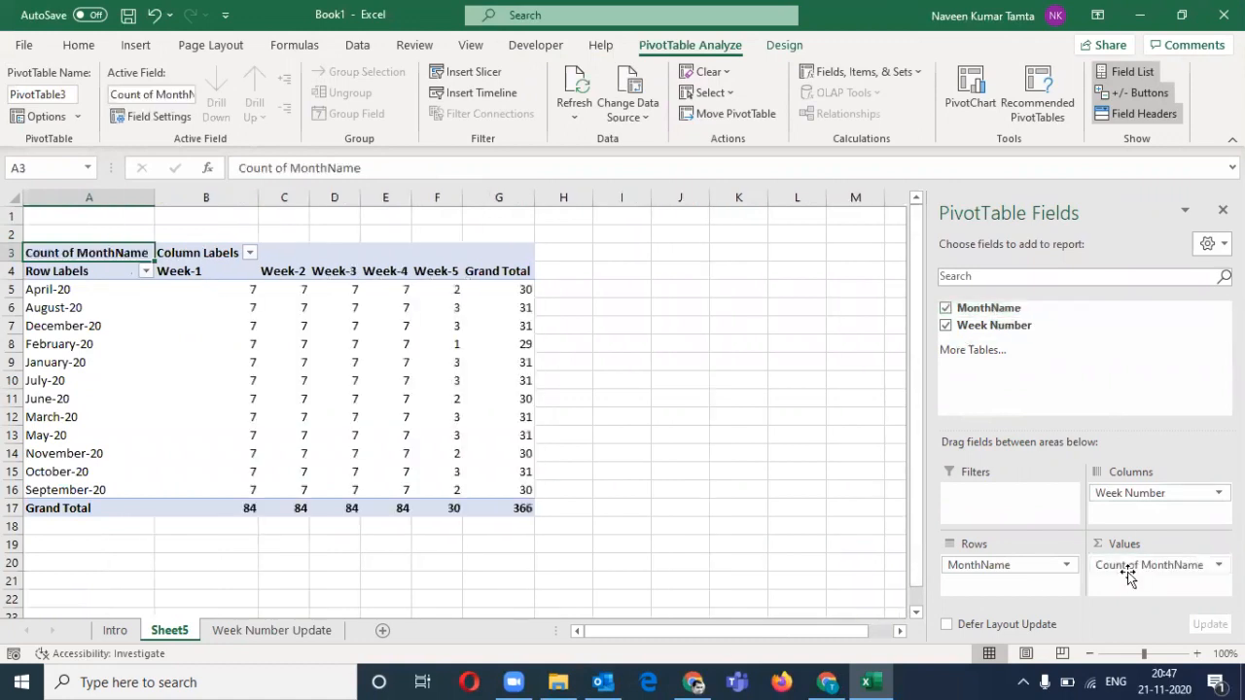
Sort the pivot table's month row labels from Z to A
{"action": "left_click", "coordinate": [30, 289]}
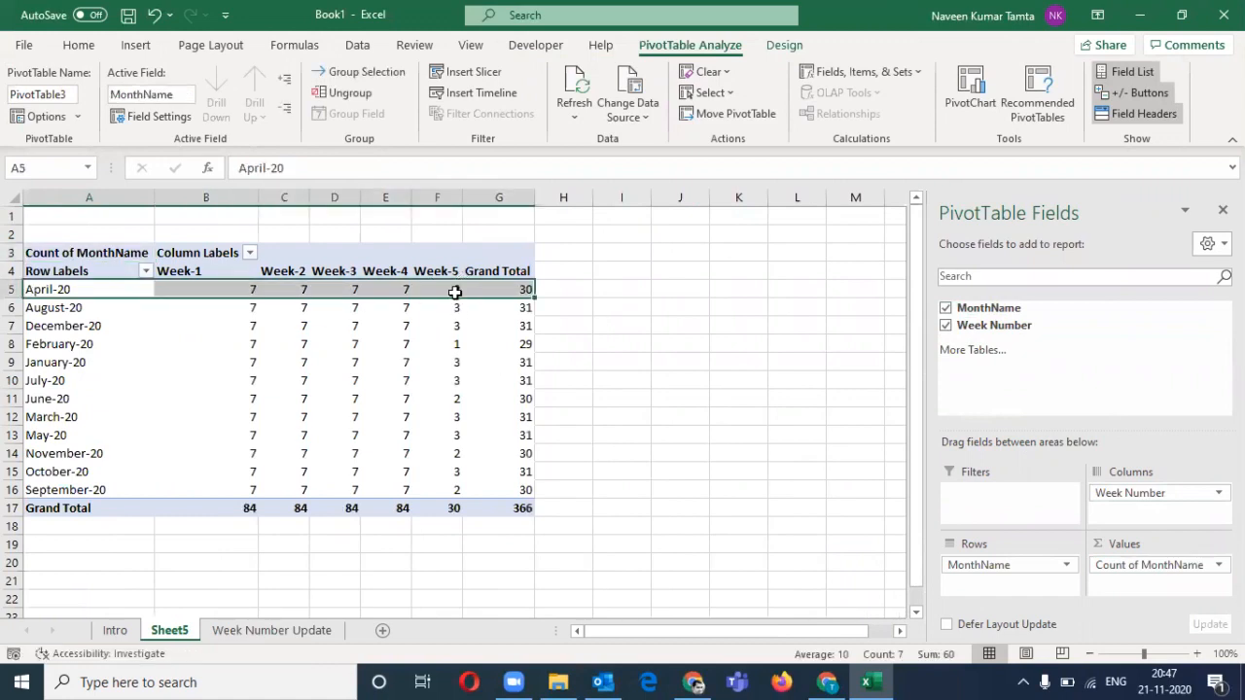
{"action": "left_click", "coordinate": [144, 274]}
{"action": "left_click", "coordinate": [63, 289]}
{"action": "left_click", "coordinate": [145, 272]}
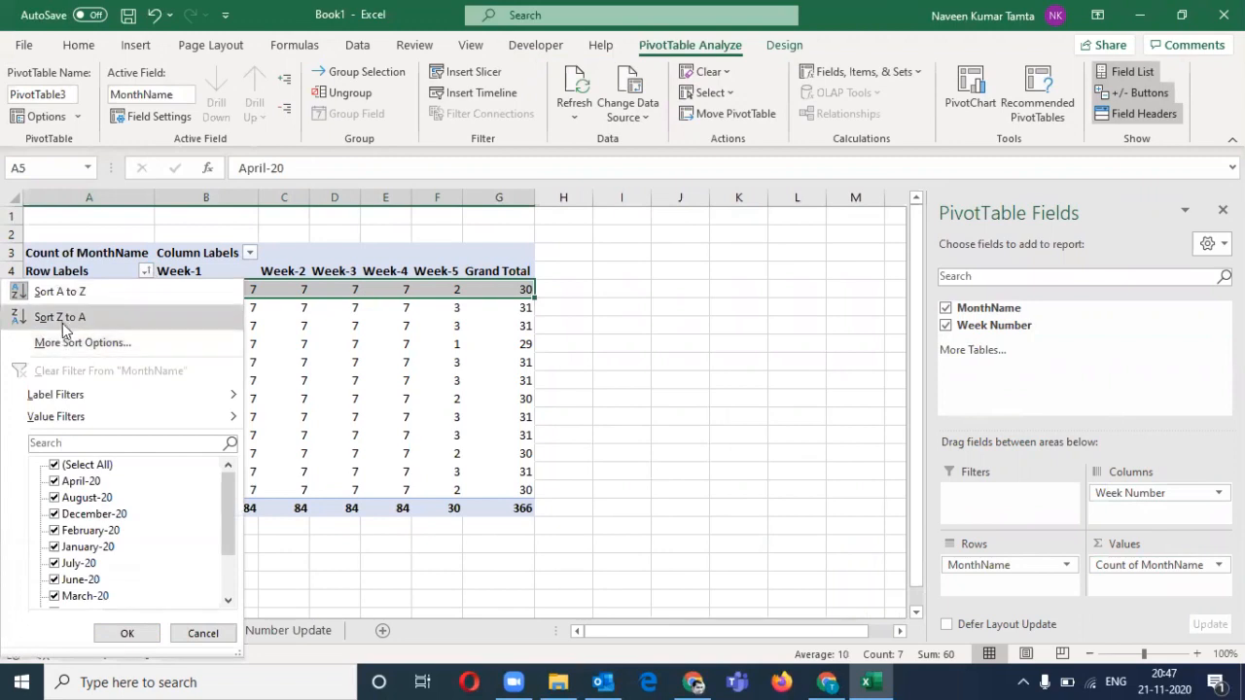
{"action": "left_click", "coordinate": [62, 318]}
{"action": "left_click", "coordinate": [102, 290]}
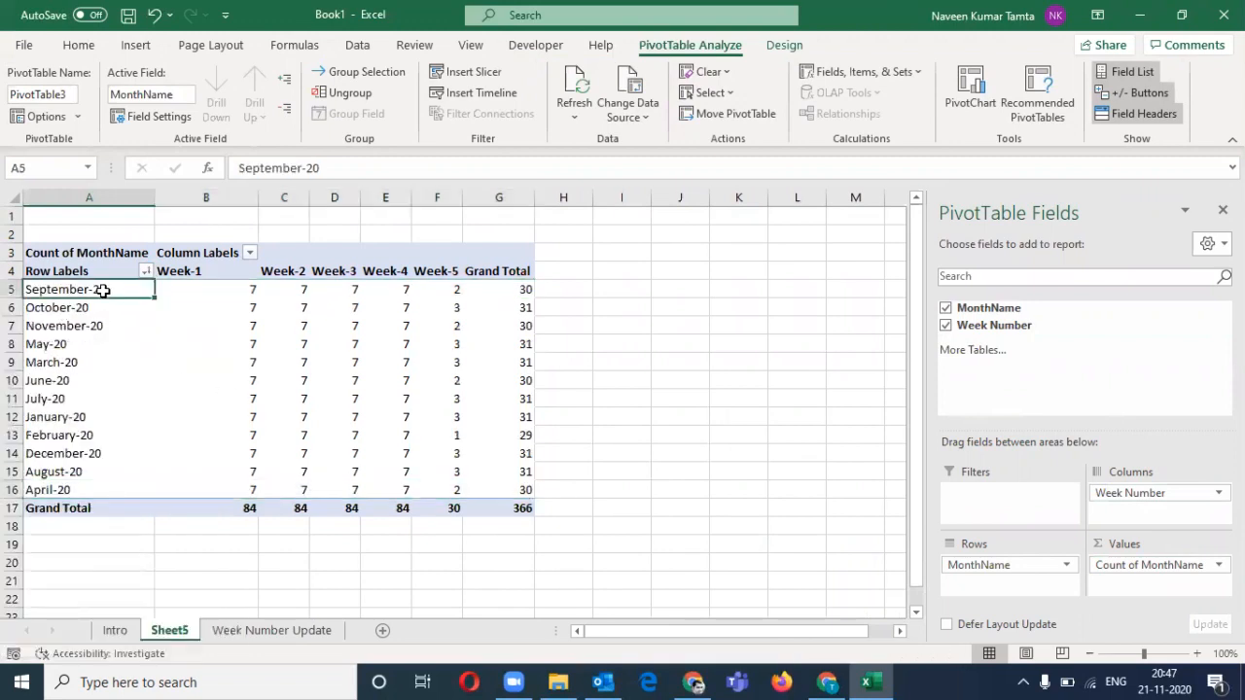
{"action": "key", "text": "Down"}
{"action": "key", "text": "Up"}
{"action": "key", "text": "Up"}
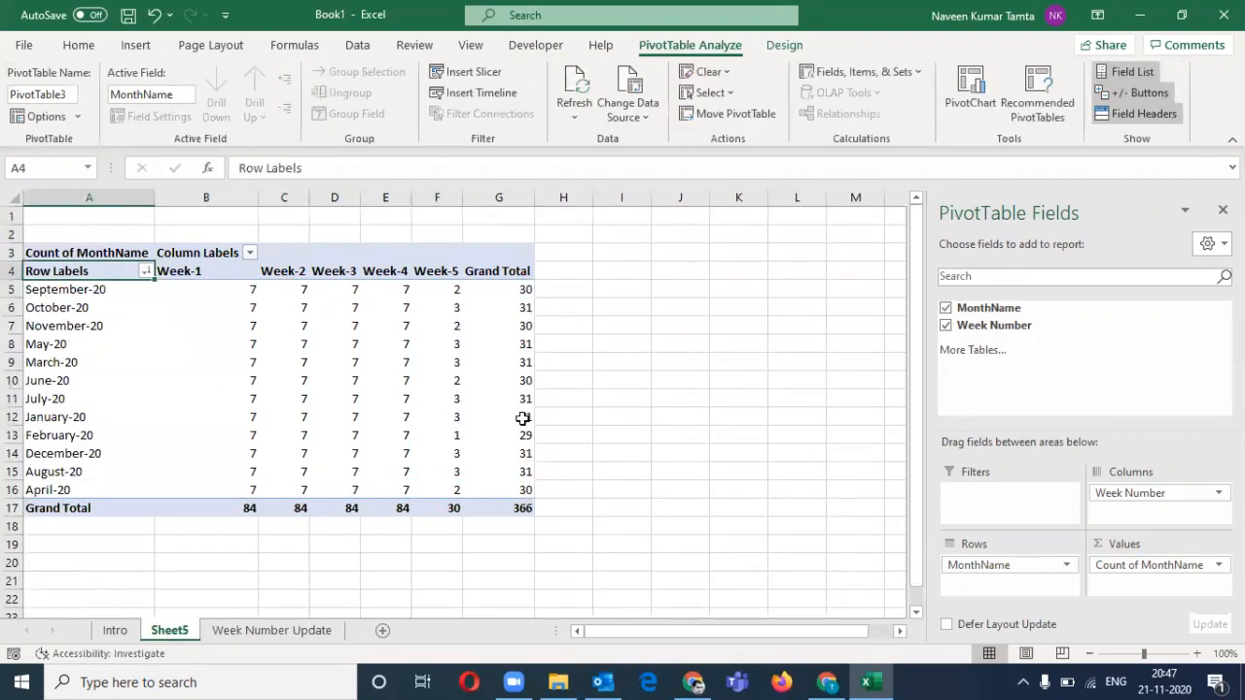
Show the source records behind the September-20 Week-5 count on a separate sheet
{"action": "left_click", "coordinate": [85, 292]}
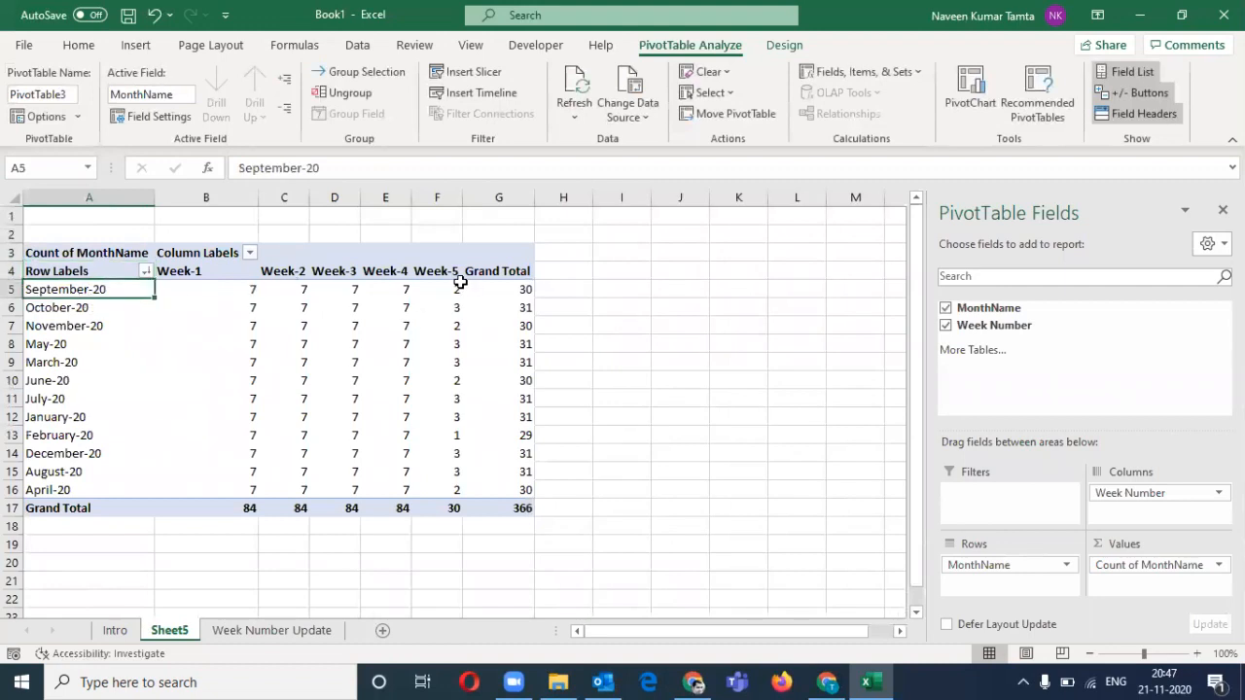
{"action": "left_click", "coordinate": [457, 292]}
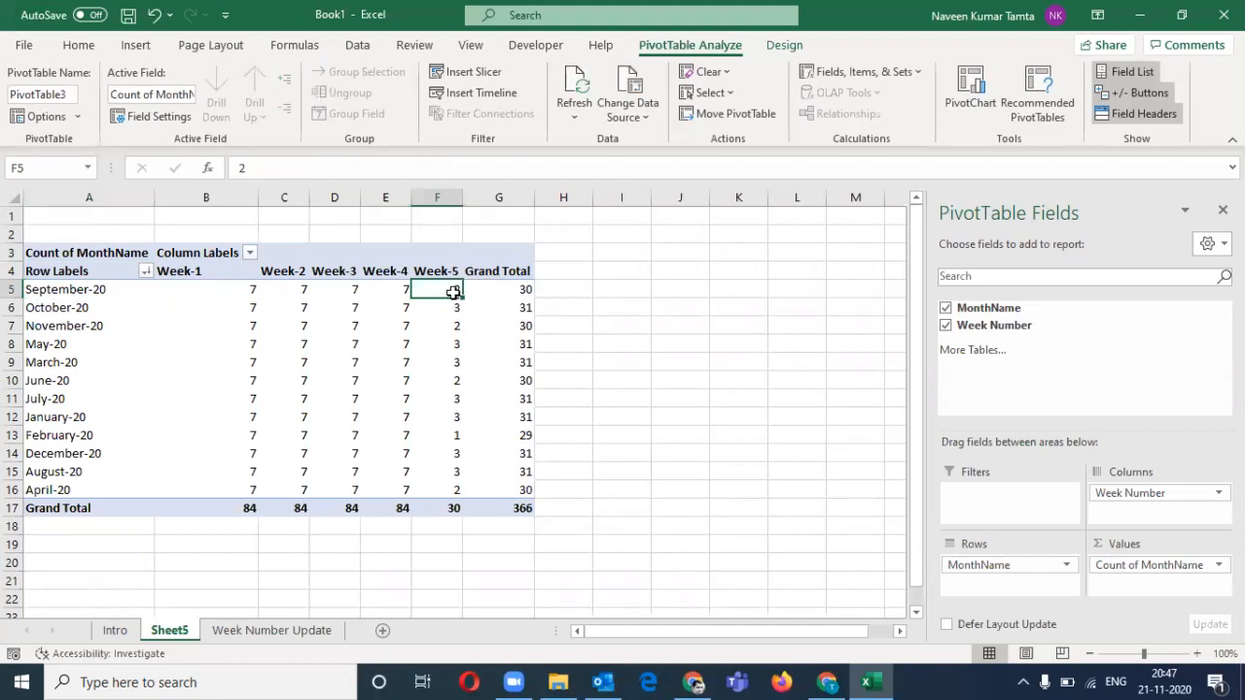
{"action": "double_click", "coordinate": [453, 290]}
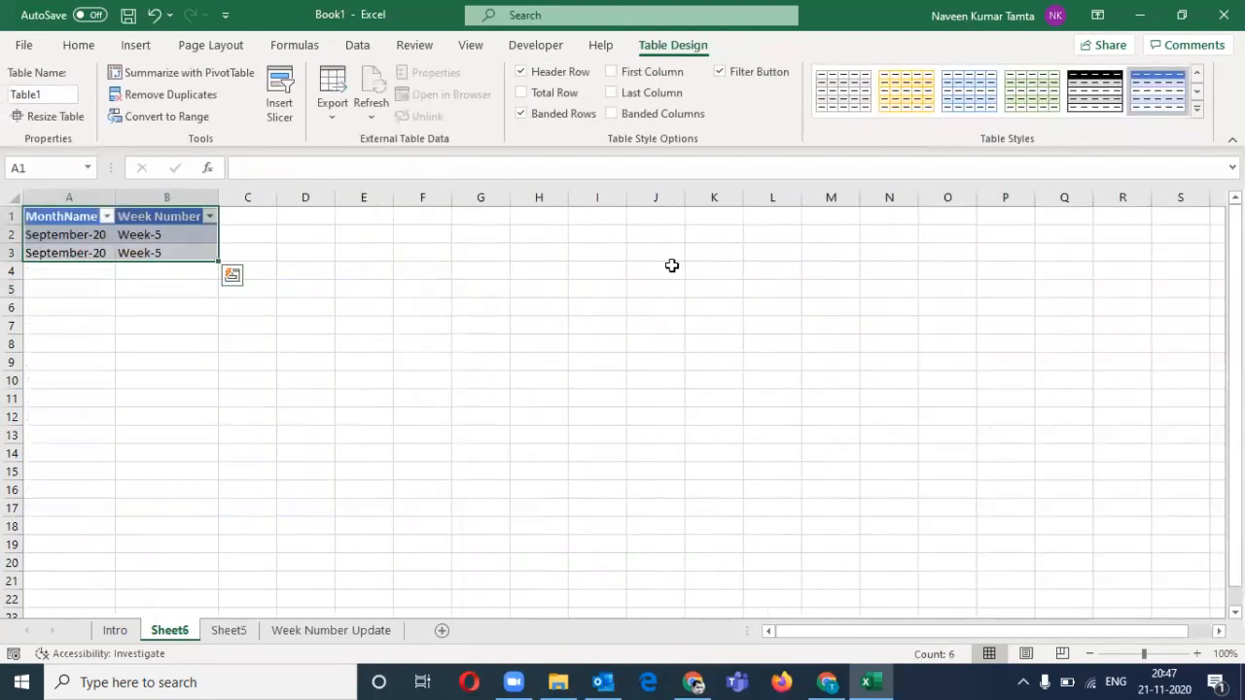
{"action": "left_click_drag", "start_coordinate": [114, 196], "coordinate": [135, 196]}
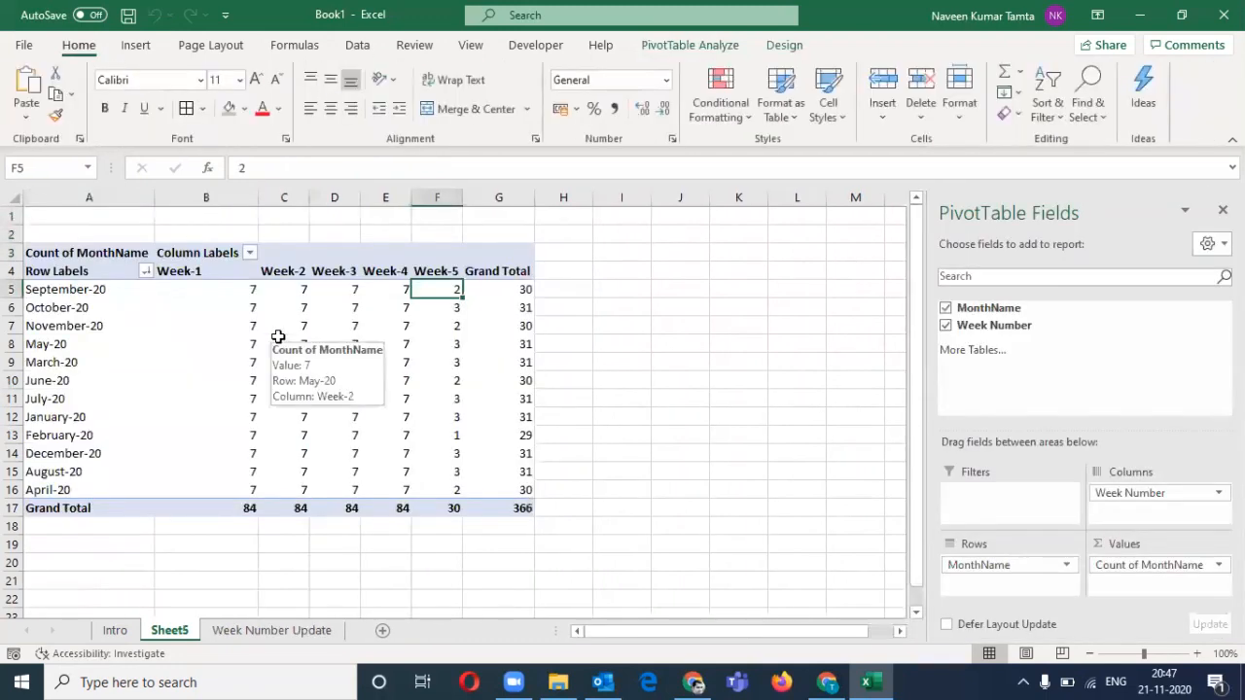
On the Week Number Update sheet, add header filters and filter the MonthName column to September-20 only
{"action": "key", "text": "ctrl+Page_Down"}
{"action": "key", "text": "Up"}
{"action": "key", "text": "Left"}
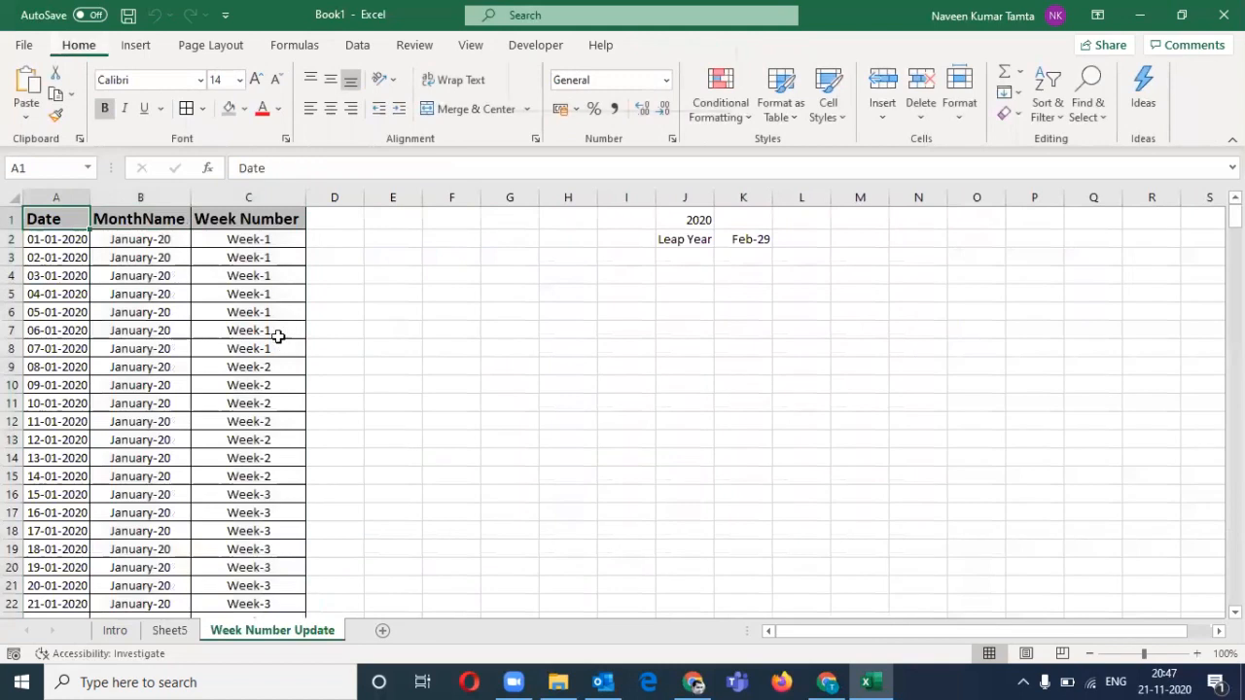
{"action": "key", "text": "ctrl+shift+l"}
{"action": "key", "text": "Right"}
{"action": "key", "text": "alt+Down"}
{"action": "key", "text": "Down"}
{"action": "key", "text": "Down"}
{"action": "key", "text": "Down"}
{"action": "key", "text": "Down"}
{"action": "key", "text": "Down"}
{"action": "key", "text": "Down"}
{"action": "key", "text": "Up"}
{"action": "key", "text": "space"}
{"action": "key", "text": "Down"}
{"action": "key", "text": "Down"}
{"action": "key", "text": "Down"}
{"action": "key", "text": "Down"}
{"action": "key", "text": "Down"}
{"action": "key", "text": "Down"}
{"action": "key", "text": "Down"}
{"action": "key", "text": "Down"}
{"action": "key", "text": "Down"}
{"action": "key", "text": "Down"}
{"action": "key", "text": "Down"}
{"action": "key", "text": "Down"}
{"action": "key", "text": "space"}
{"action": "key", "text": "Return"}
{"action": "key", "text": "Left"}
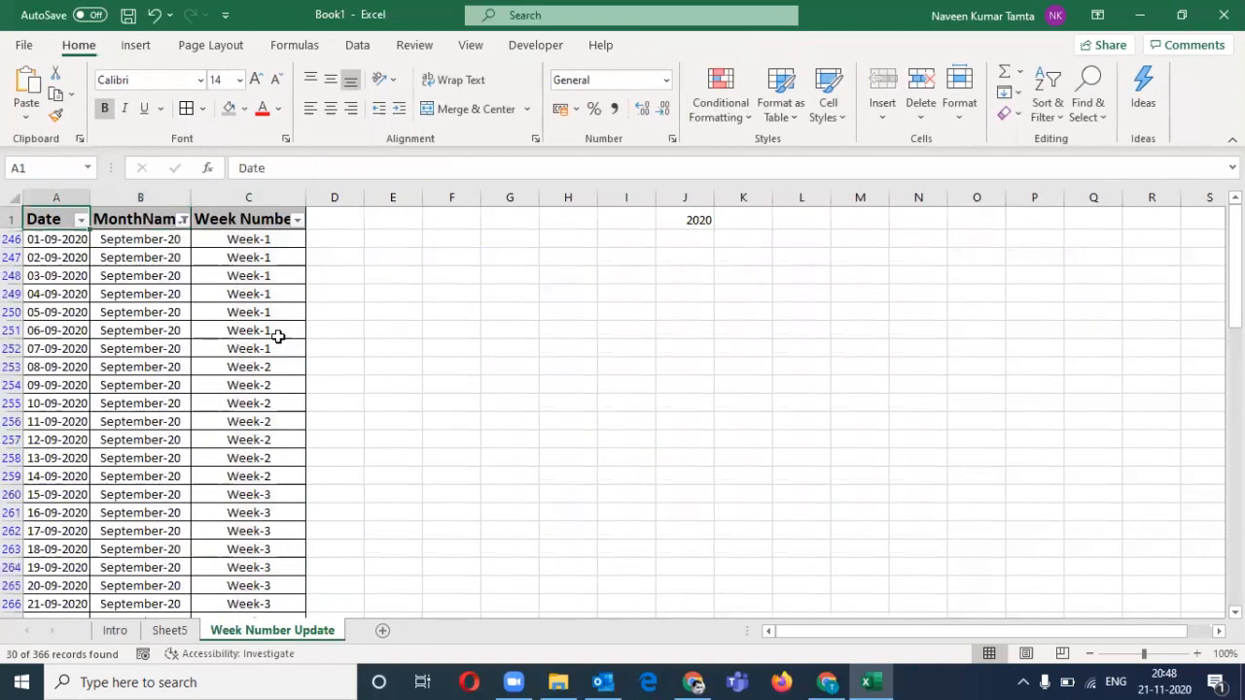
Filter the Week Number column to Week-5 only
{"action": "key", "text": "Right"}
{"action": "key", "text": "Right"}
{"action": "key", "text": "alt+Down"}
{"action": "key", "text": "Down"}
{"action": "key", "text": "Down"}
{"action": "key", "text": "Down"}
{"action": "key", "text": "Down"}
{"action": "key", "text": "Down"}
{"action": "key", "text": "space"}
{"action": "key", "text": "Down"}
{"action": "key", "text": "Down"}
{"action": "key", "text": "Down"}
{"action": "key", "text": "Down"}
{"action": "key", "text": "Down"}
{"action": "key", "text": "space"}
{"action": "key", "text": "Return"}
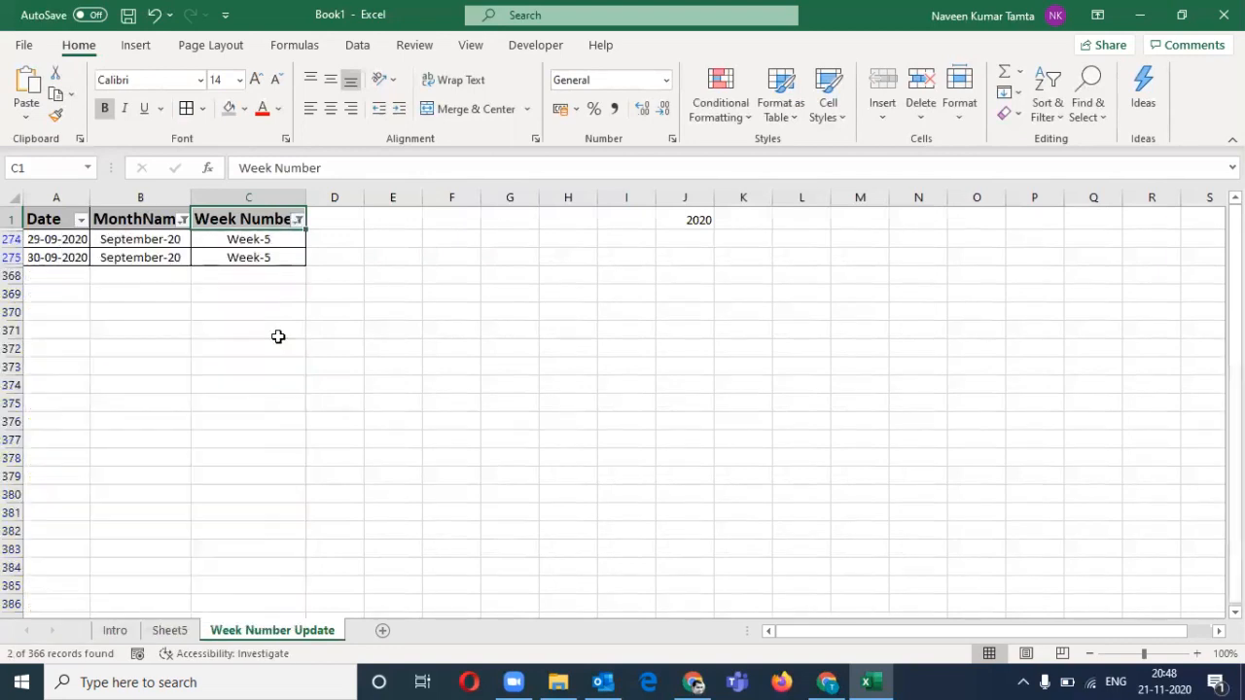
Select the filtered September-20 Week-5 records across all three columns to examine their dates
{"action": "key", "text": "Left"}
{"action": "key", "text": "Left"}
{"action": "key", "text": "Down"}
{"action": "key", "text": "shift+Down"}
{"action": "key", "text": "shift+Right"}
{"action": "key", "text": "shift+Right"}
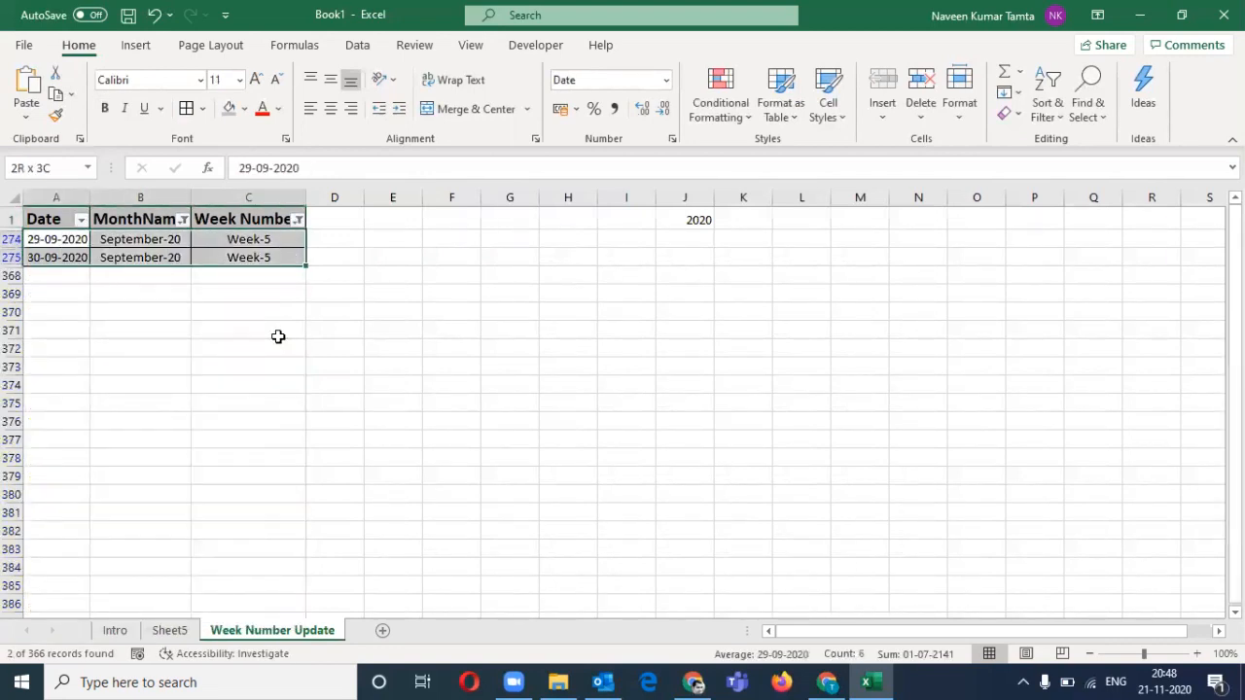
Remove the header filters and check the full three-column table down to the last December date
{"action": "key", "text": "ctrl+Home"}
{"action": "key", "text": "alt+d"}
{"action": "key", "text": "f"}
{"action": "key", "text": "f"}
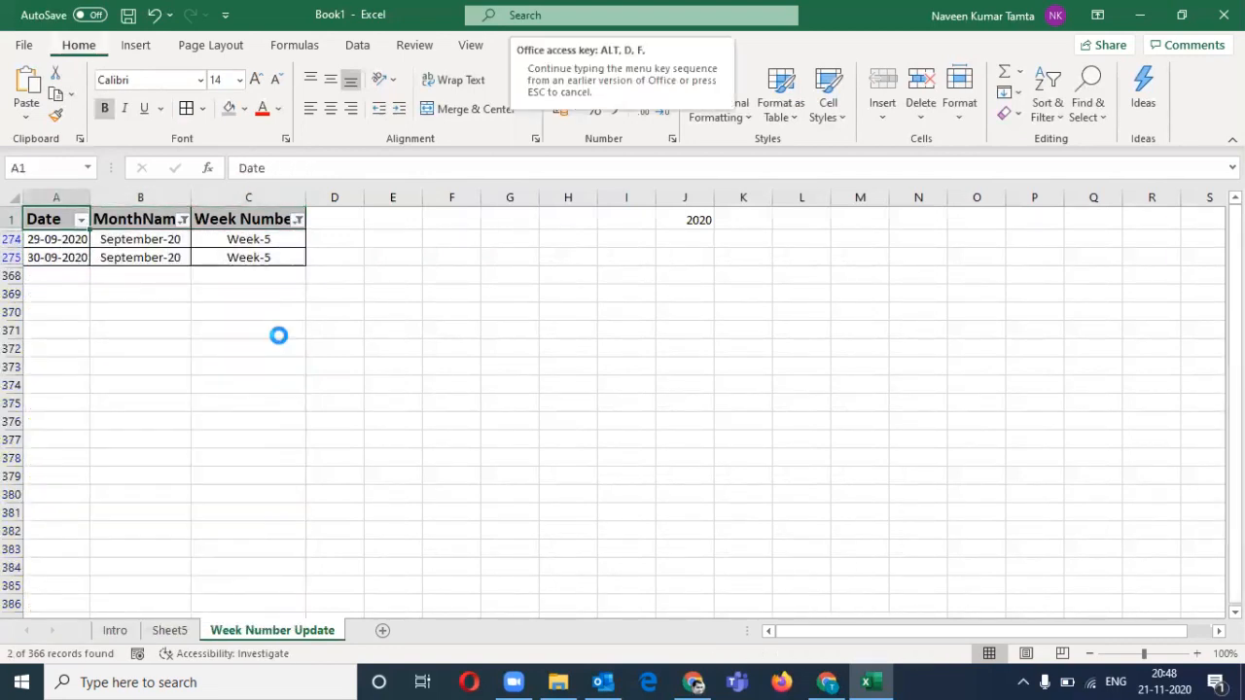
{"action": "key", "text": "shift+Right"}
{"action": "key", "text": "shift+Right"}
{"action": "key", "text": "ctrl+shift+Down"}
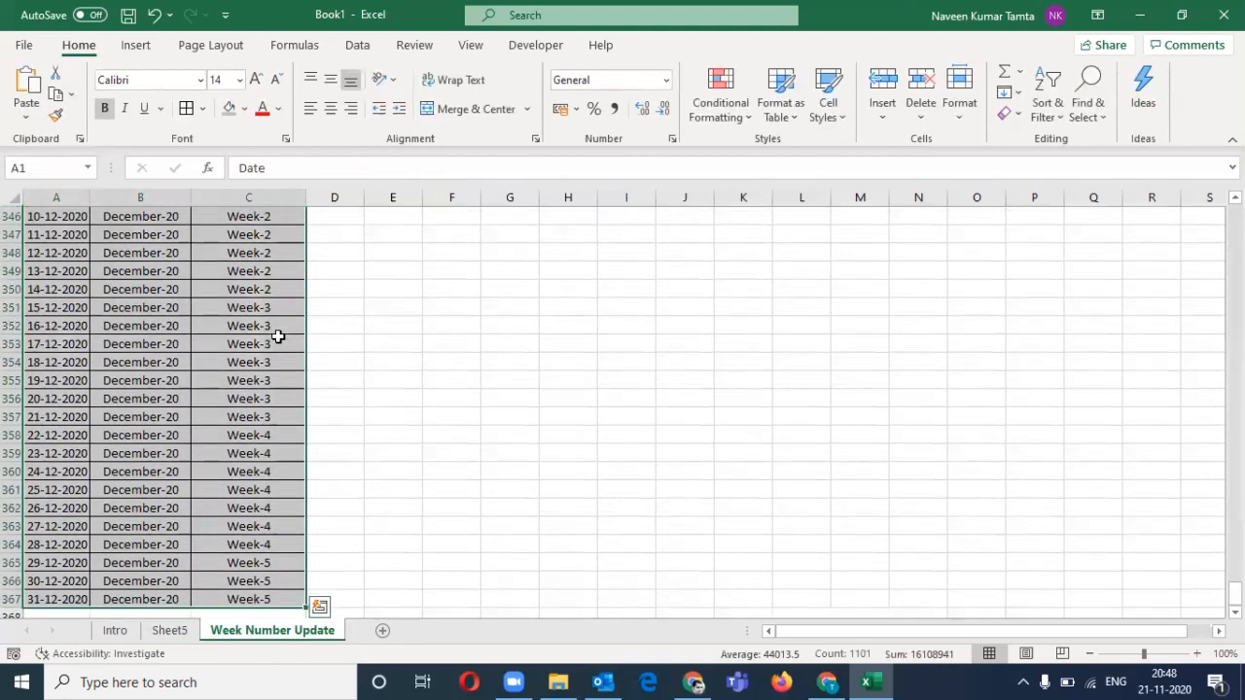
{"action": "key", "text": "ctrl+shift+Up"}
Return to the pivot table sheet and examine the Week-1 and Week-2 column labels
{"action": "key", "text": "ctrl+Page_Up"}
{"action": "key", "text": "ctrl+Page_Up"}
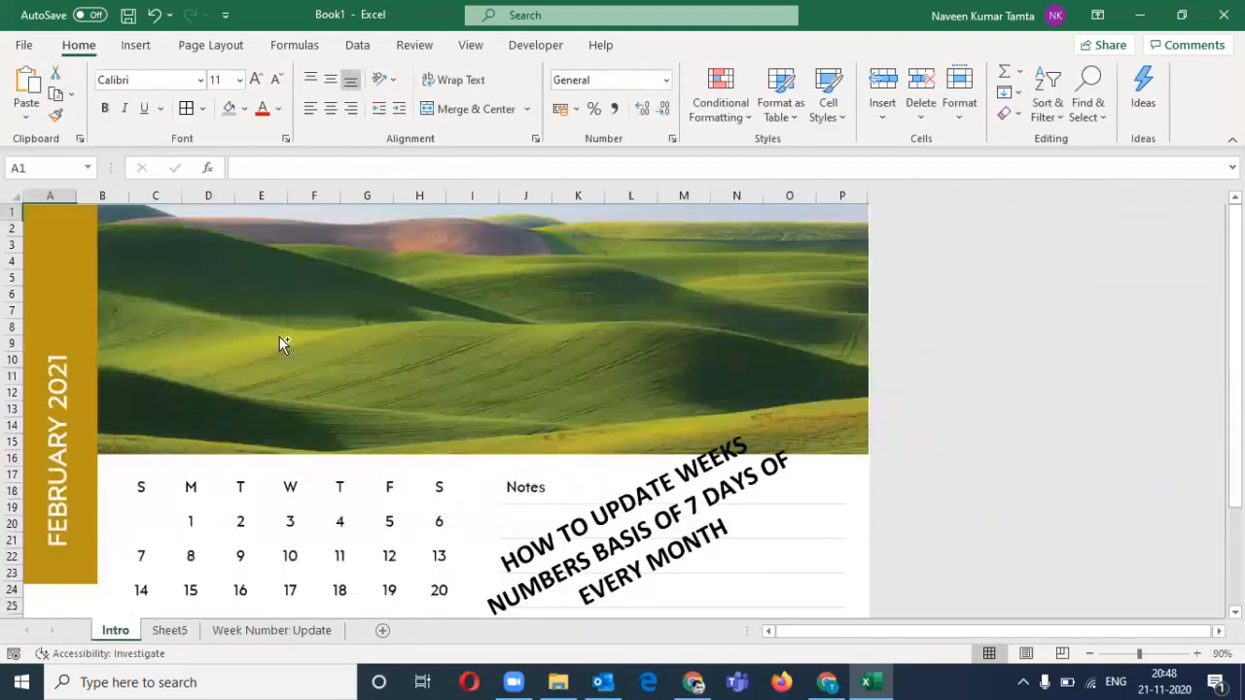
{"action": "key", "text": "ctrl+Page_Down"}
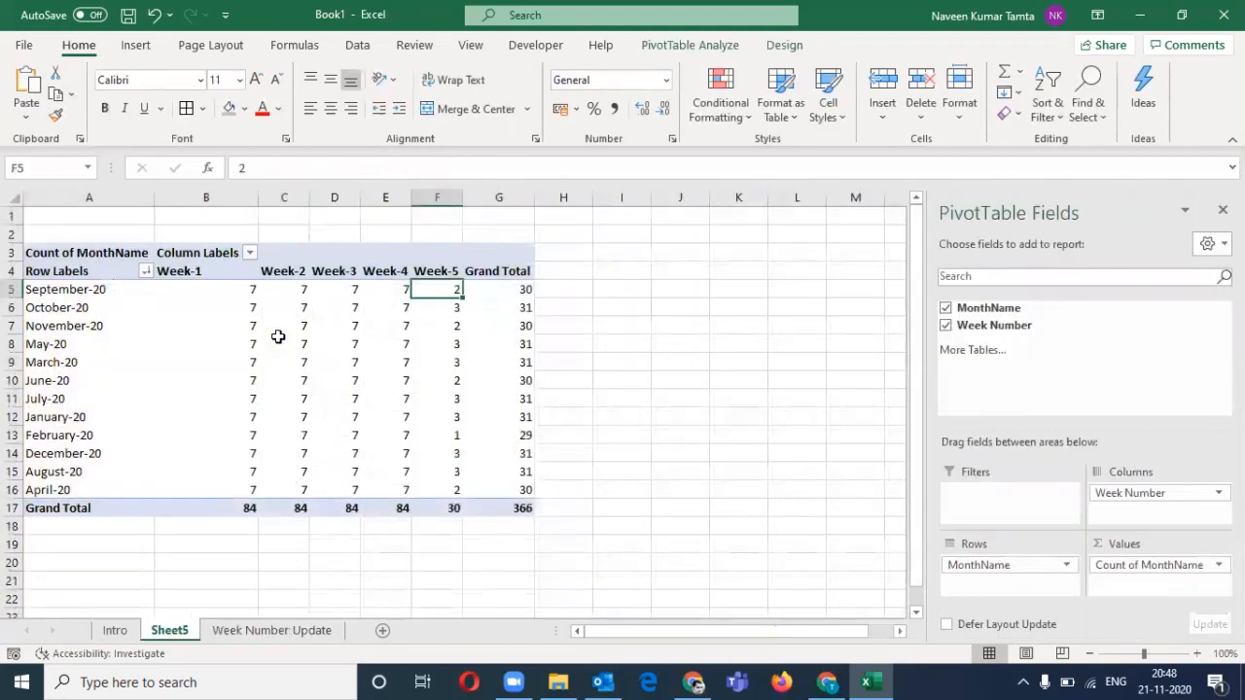
{"action": "left_click", "coordinate": [193, 276]}
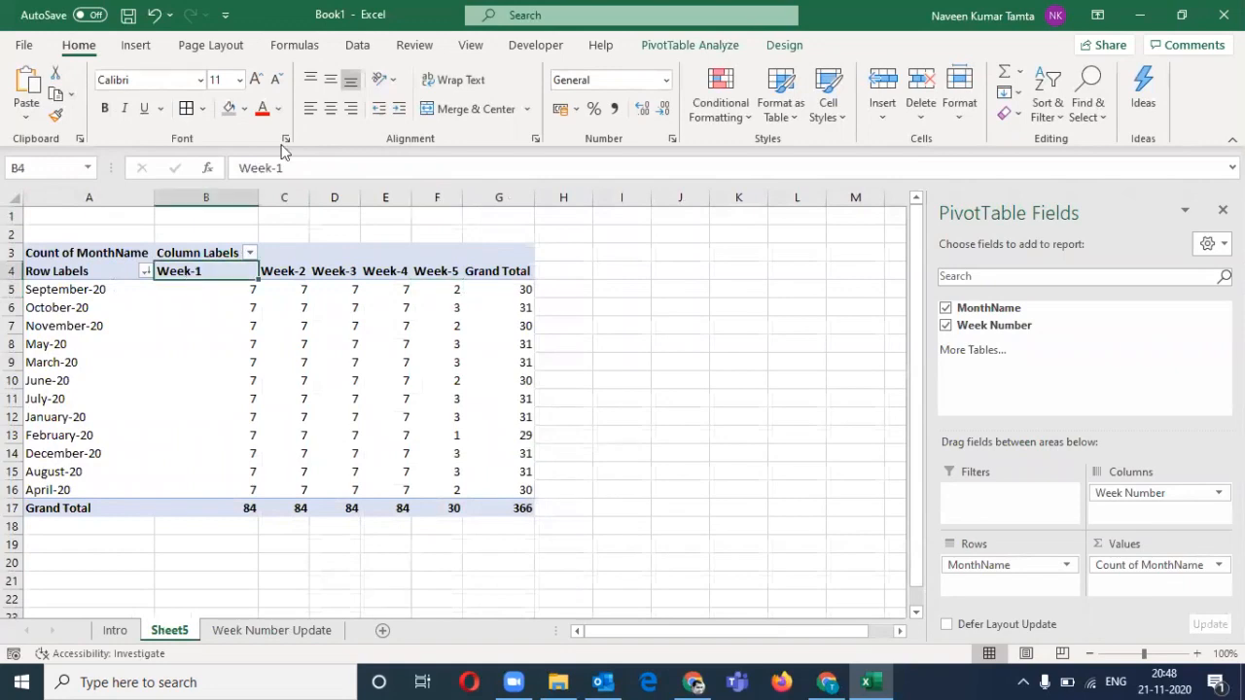
{"action": "left_click", "coordinate": [306, 50]}
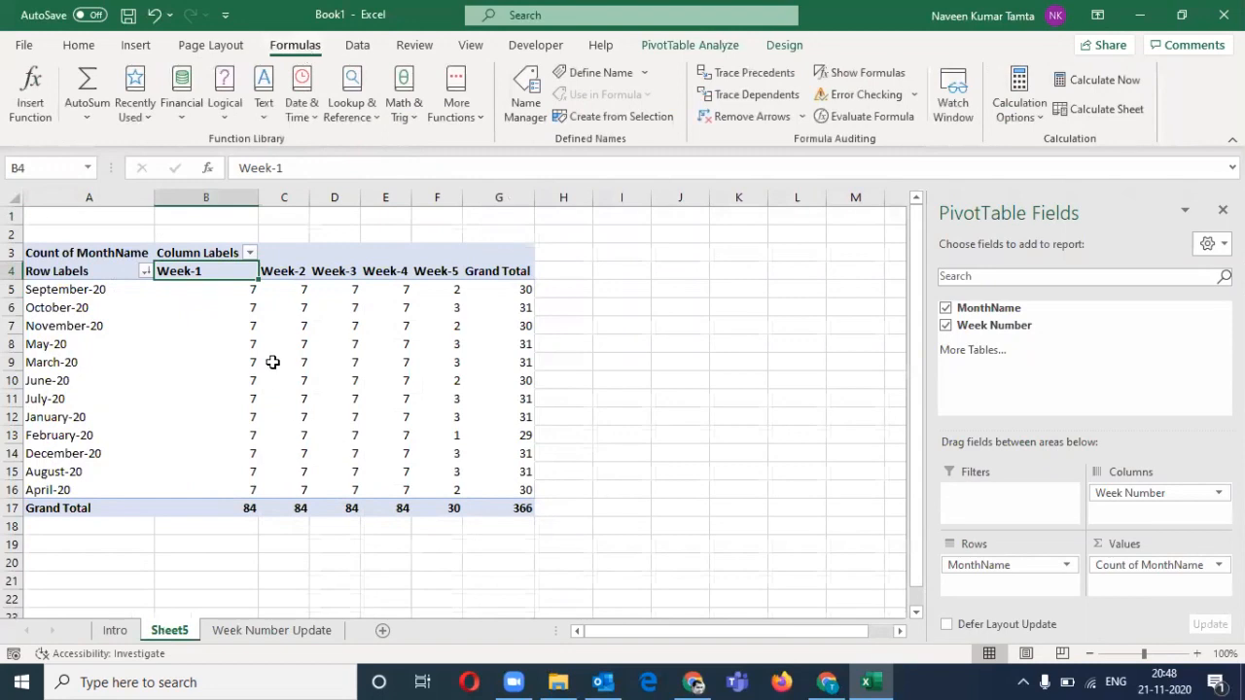
{"action": "left_click", "coordinate": [283, 271]}
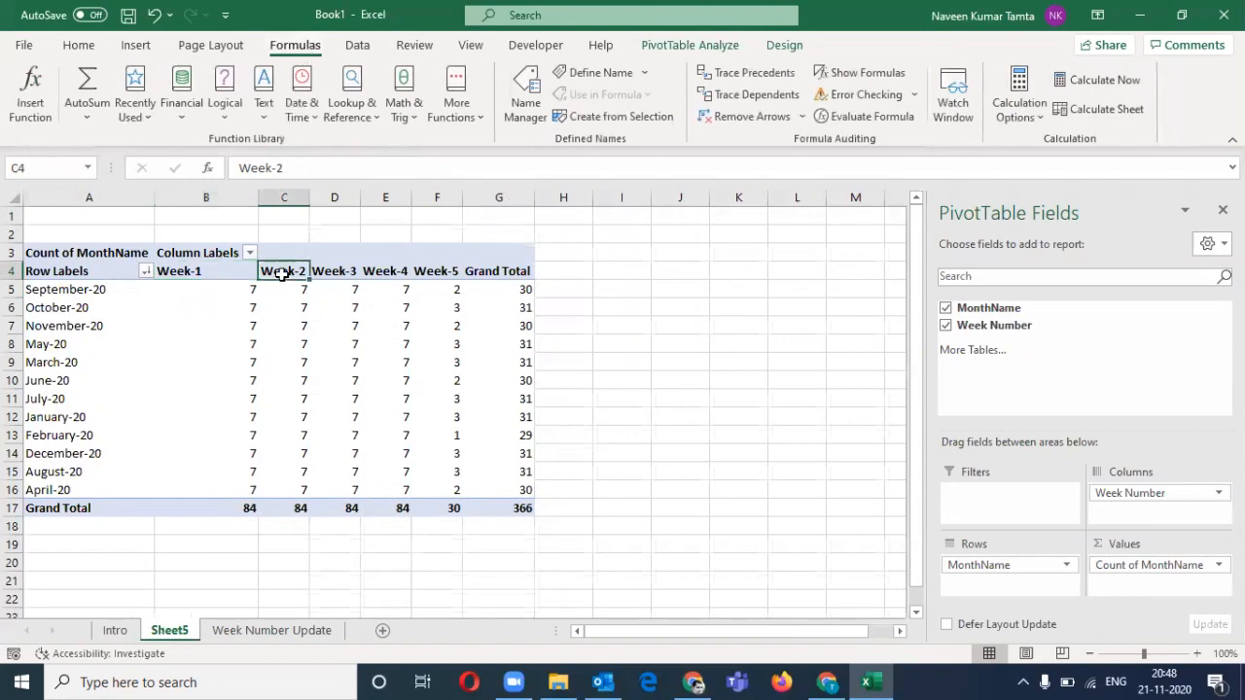
Change the pivot table's source range to A1:B367 of the Week Number Update sheet, and return to that sheet's Date header
{"action": "key", "text": "Home"}
{"action": "key", "text": "alt+i"}
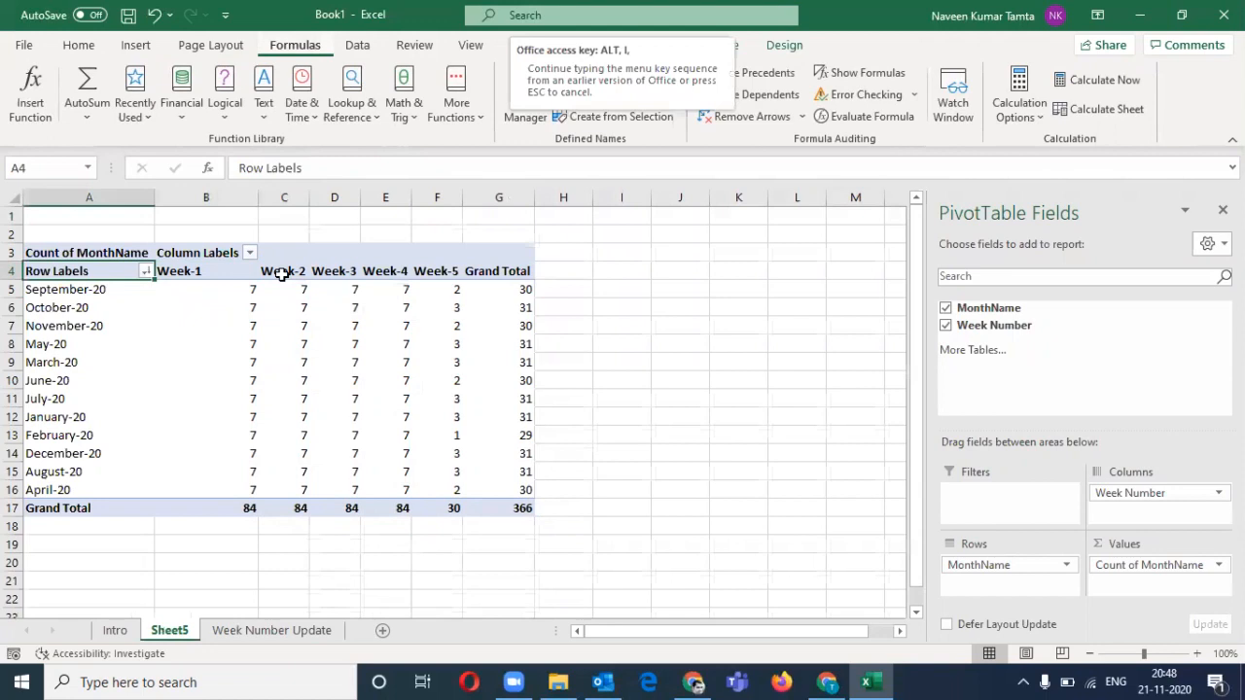
{"action": "key", "text": "Escape"}
{"action": "key", "text": "alt+i"}
{"action": "key", "text": "Escape"}
{"action": "key", "text": "alt"}
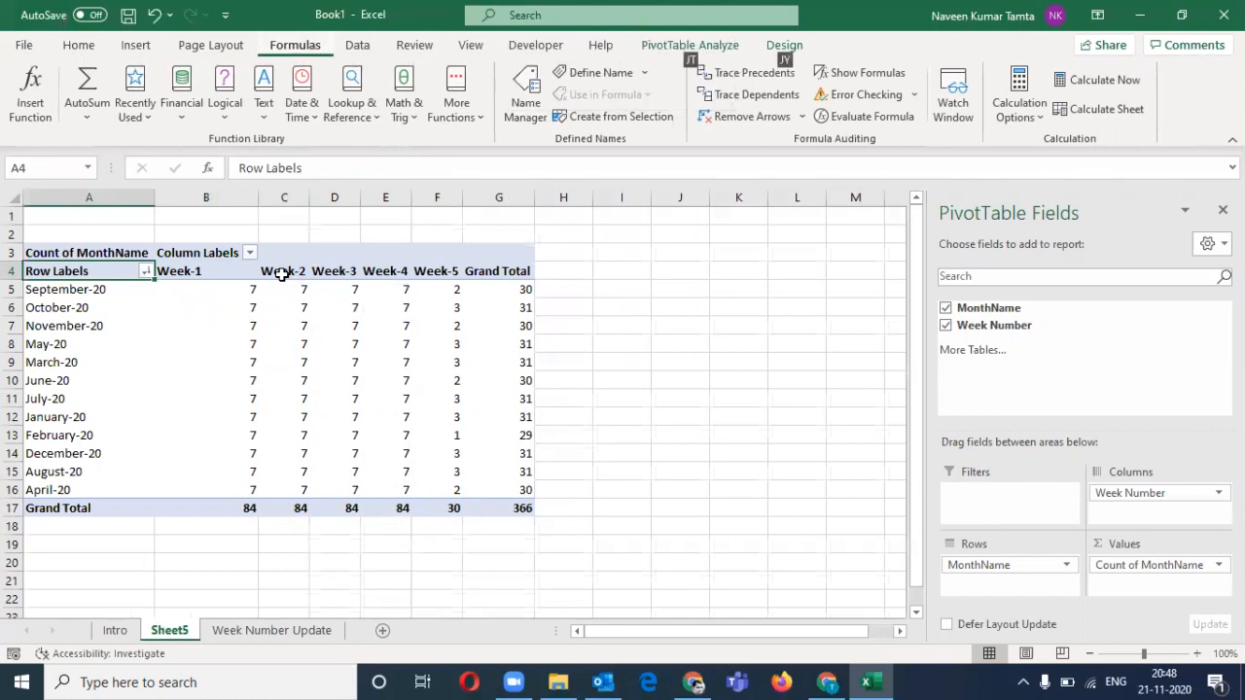
{"action": "key", "text": "j"}
{"action": "key", "text": "t"}
{"action": "key", "text": "i"}
{"action": "key", "text": "d"}
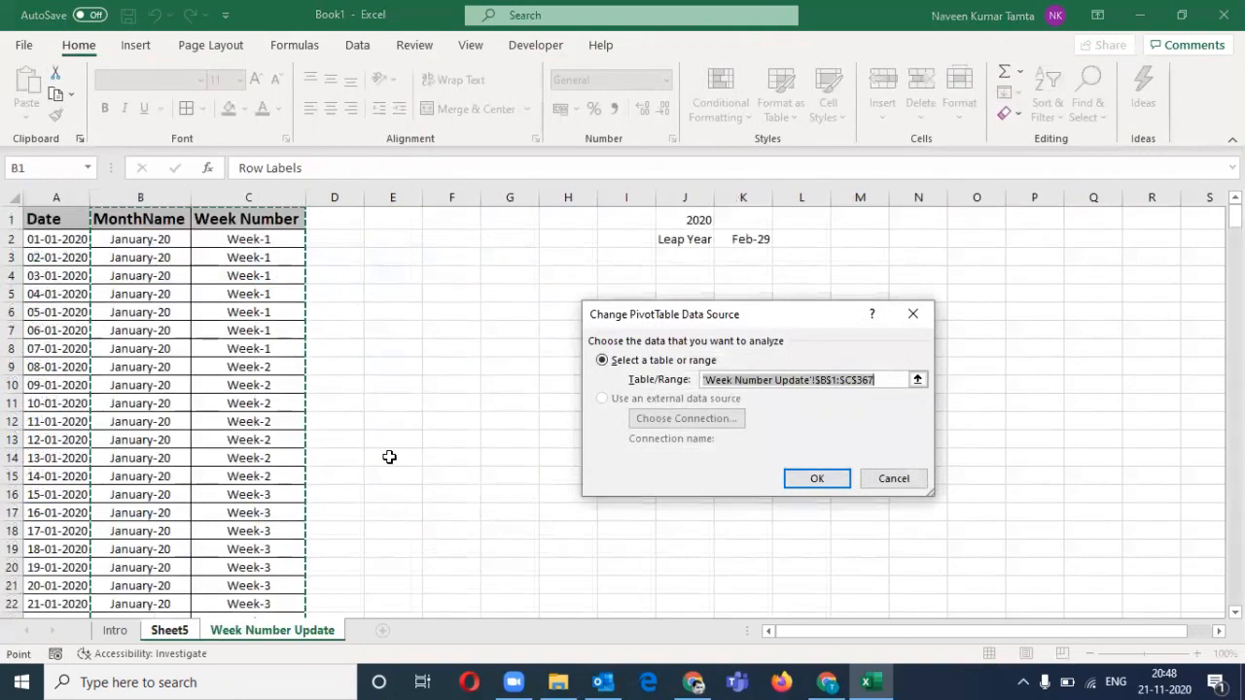
{"action": "key", "text": "Left"}
{"action": "key", "text": "shift+Right"}
{"action": "key", "text": "ctrl+shift+Down"}
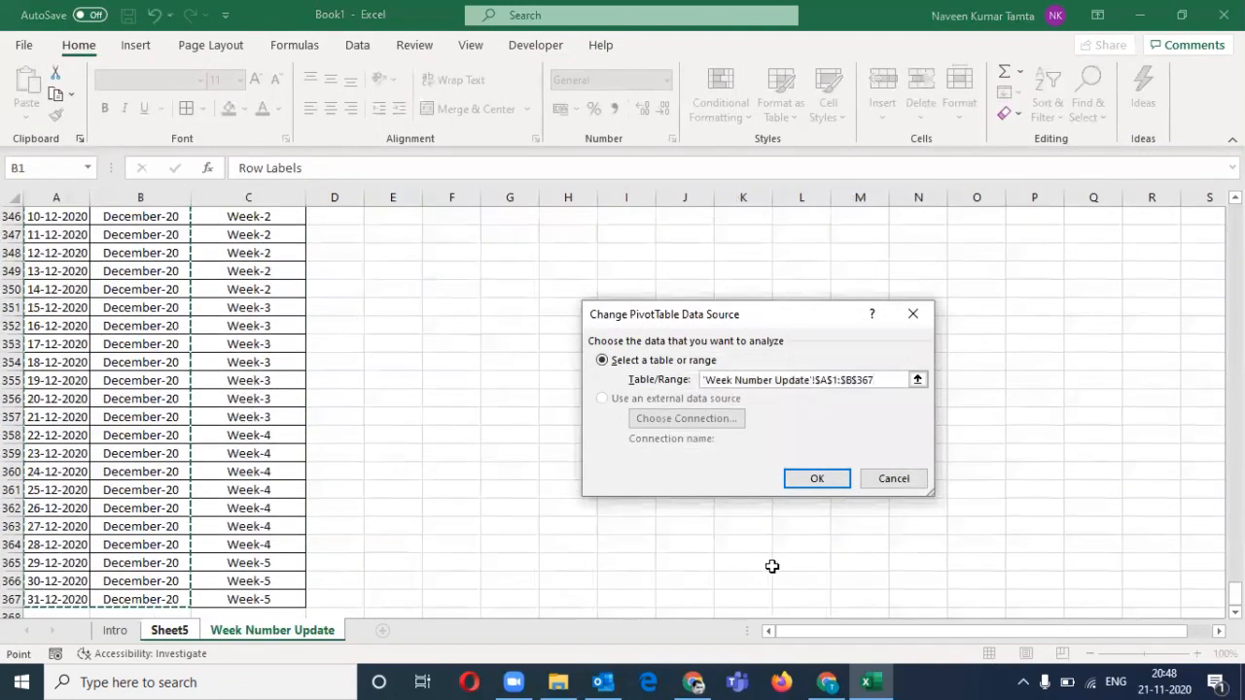
{"action": "left_click", "coordinate": [817, 479]}
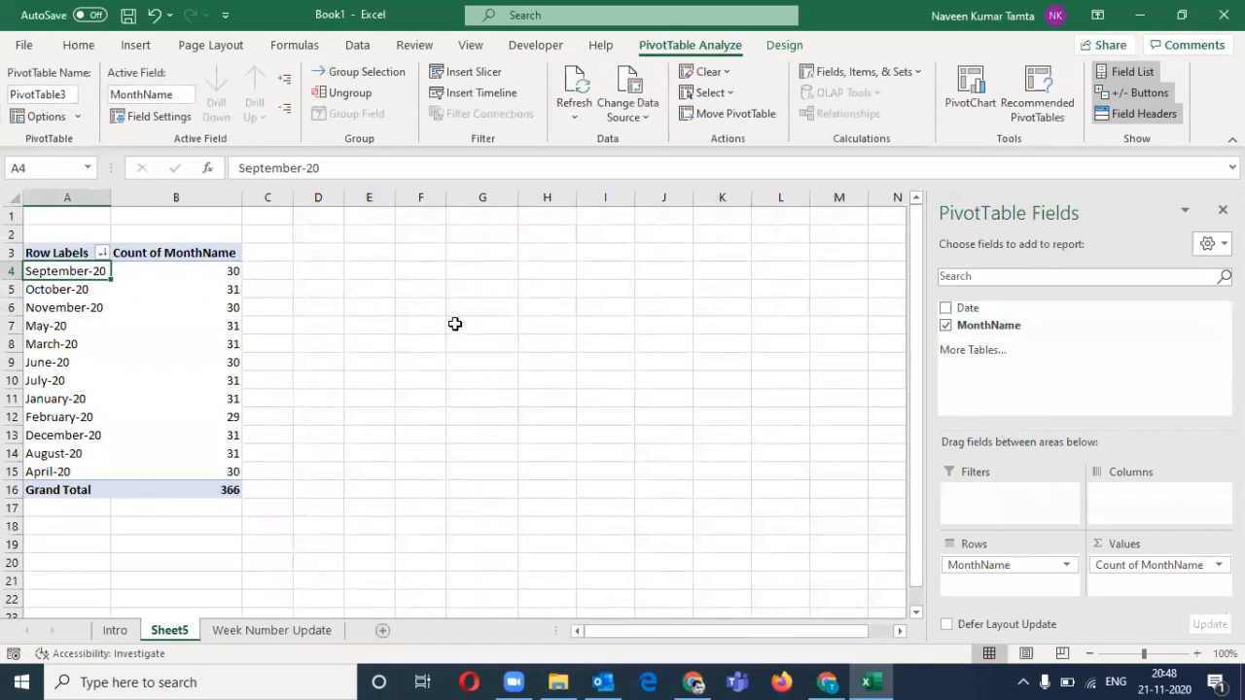
{"action": "key", "text": "ctrl+Page_Down"}
{"action": "key", "text": "ctrl+Home"}
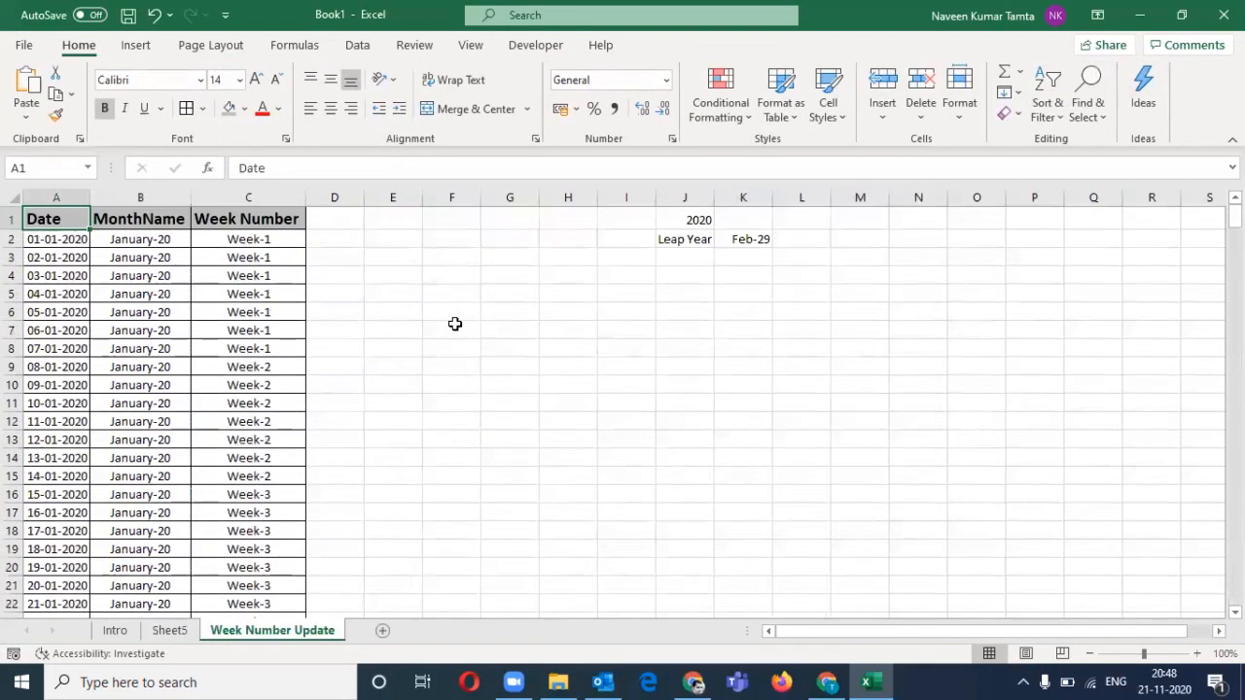
Return to the sheet holding the pivot table of month counts
{"action": "key", "text": "ctrl+Page_Up"}
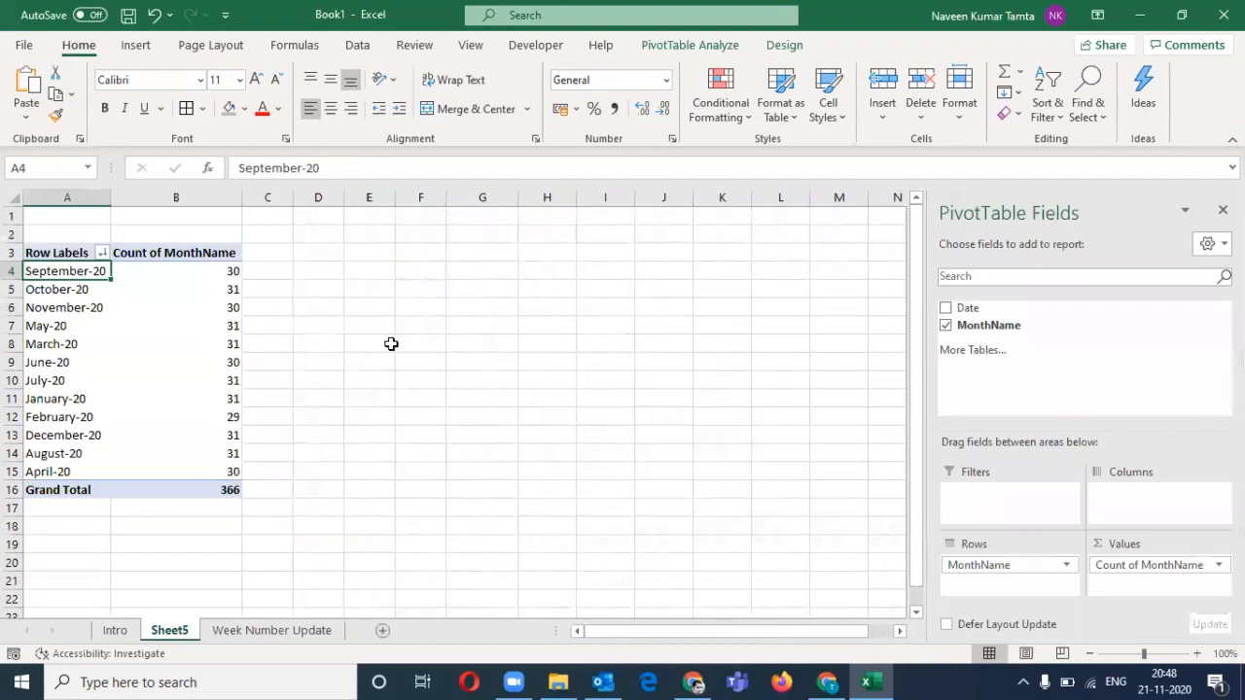
{"action": "key", "text": "alt+i"}
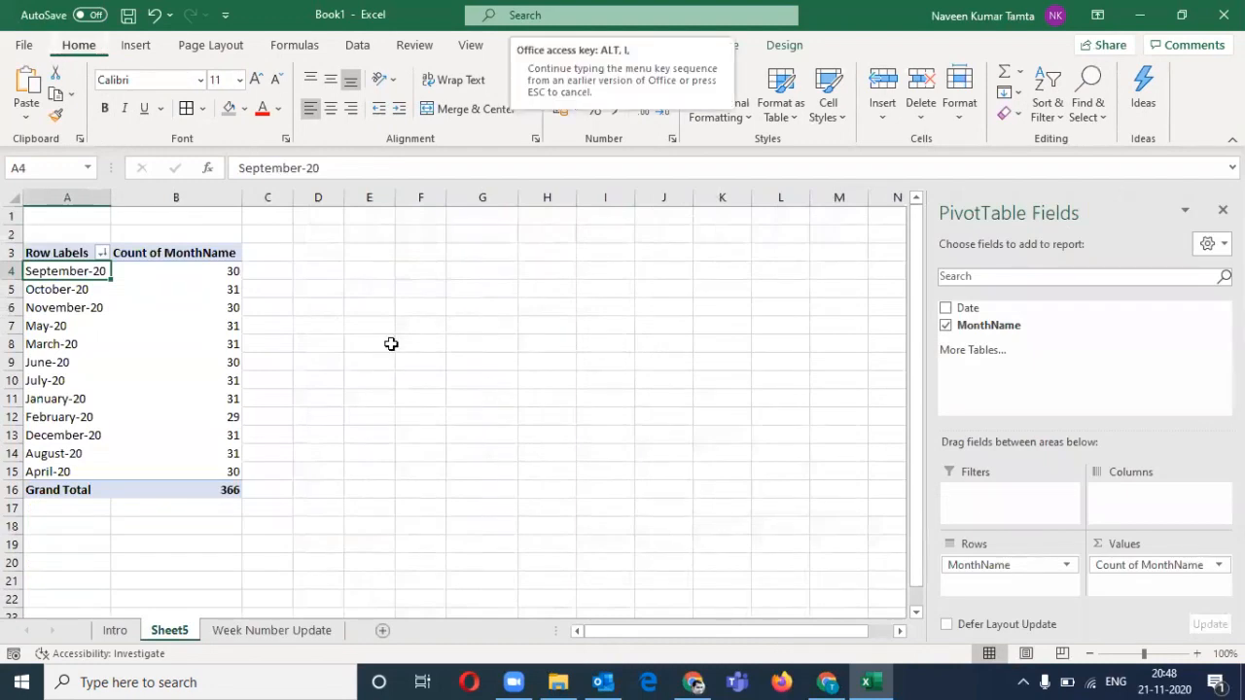
{"action": "key", "text": "Escape"}
{"action": "key", "text": "alt+i"}
{"action": "key", "text": "Escape"}
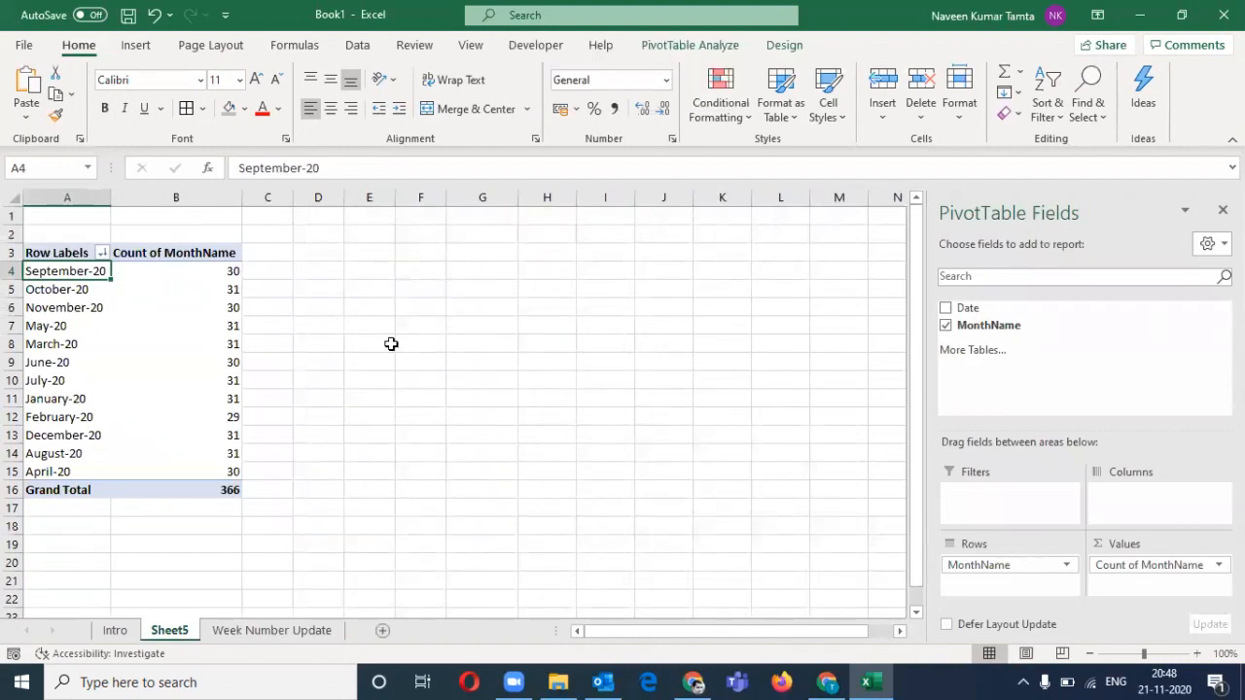
Extend the pivot table's source range on the Week Number Update sheet to include the Week Number column
{"action": "key", "text": "alt+j"}
{"action": "key", "text": "t"}
{"action": "key", "text": "i"}
{"action": "key", "text": "d"}
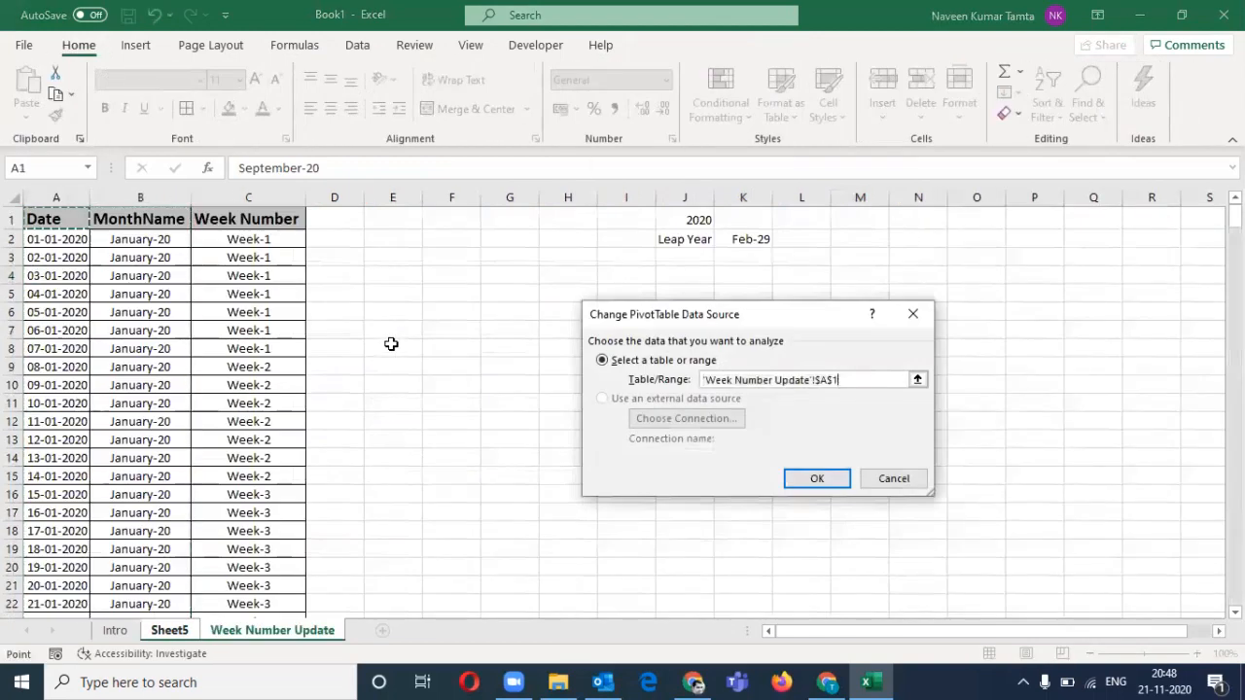
{"action": "key", "text": "Return"}
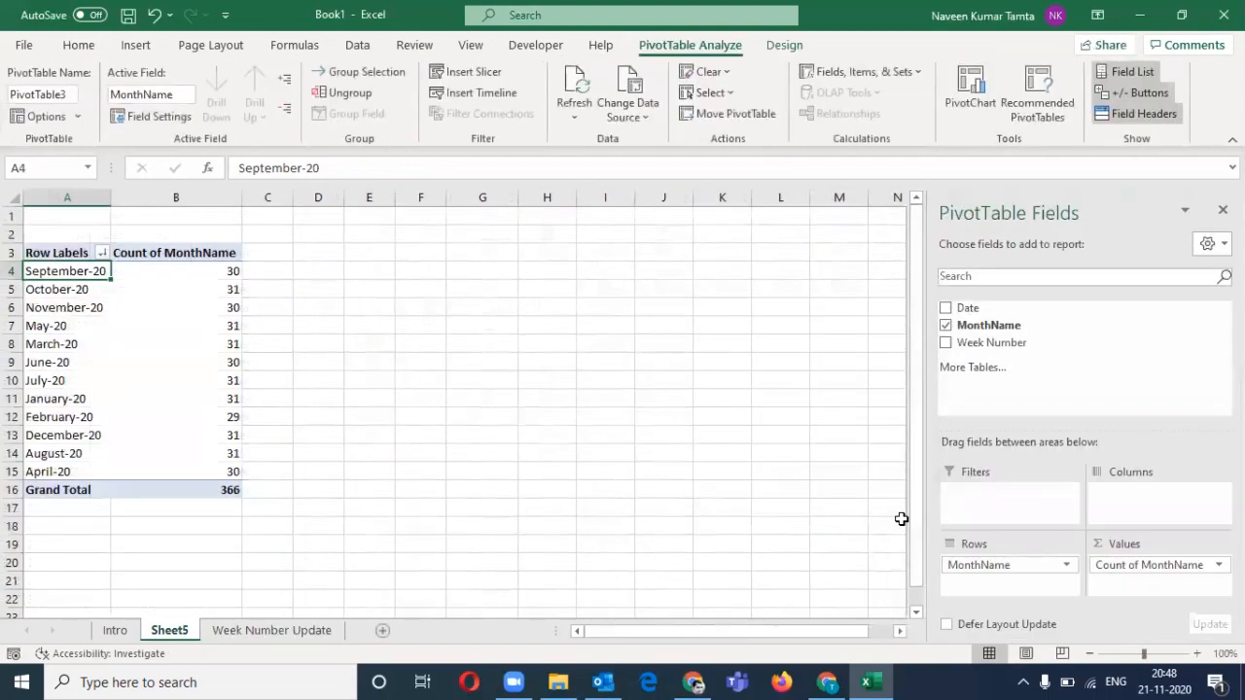
Add Date below MonthName as a row field and remove the Months grouping so individual dates are listed
{"action": "left_click_drag", "start_coordinate": [983, 307], "coordinate": [1002, 589]}
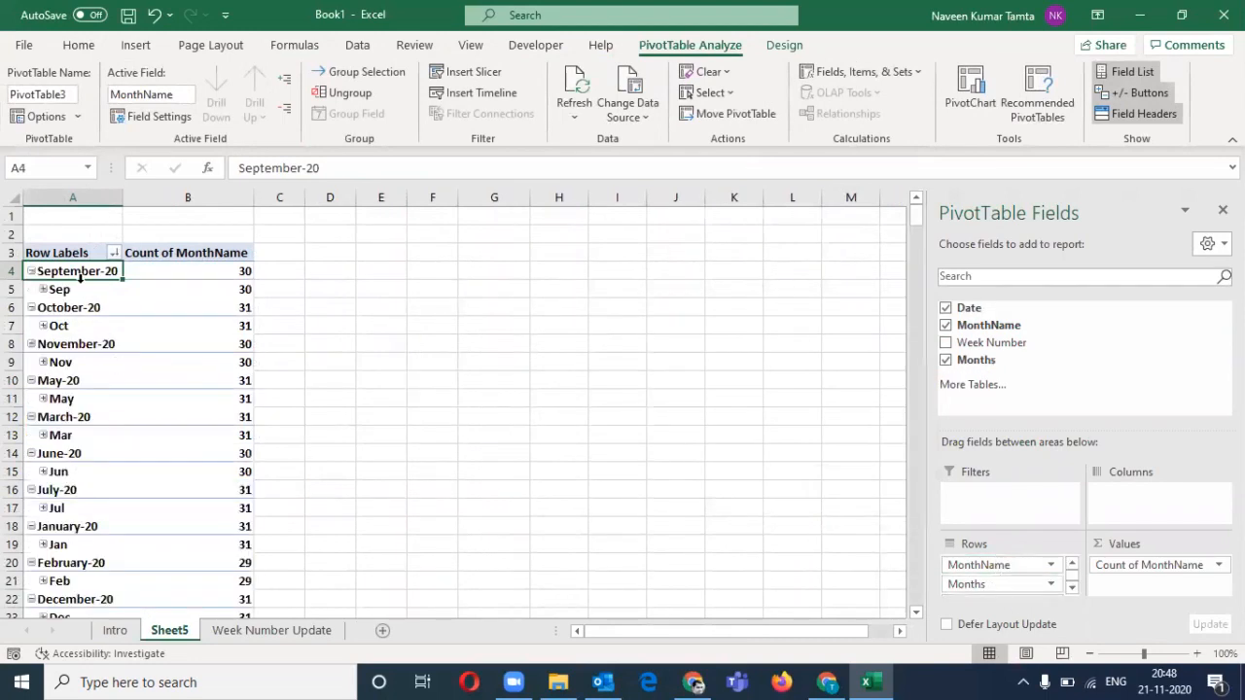
{"action": "left_click_drag", "start_coordinate": [966, 590], "coordinate": [812, 458]}
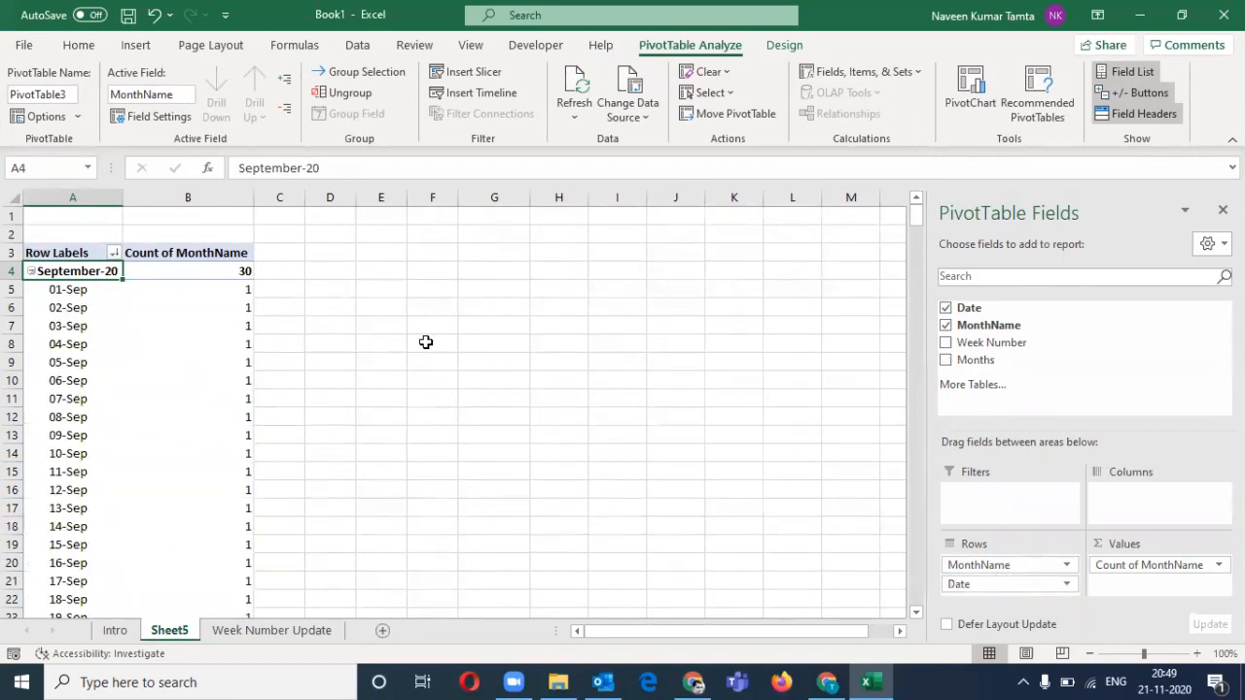
Examine the pivot table's daily rows from September-20 down to the Grand Total, and return to the Count of MonthName header
{"action": "key", "text": "Down"}
{"action": "key", "text": "Down"}
{"action": "key", "text": "Down"}
{"action": "key", "text": "Down"}
{"action": "key", "text": "Down"}
{"action": "key", "text": "Down"}
{"action": "key", "text": "Down"}
{"action": "key", "text": "Down"}
{"action": "key", "text": "Down"}
{"action": "key", "text": "Down"}
{"action": "key", "text": "Down"}
{"action": "key", "text": "Down"}
{"action": "key", "text": "Down"}
{"action": "key", "text": "Down"}
{"action": "key", "text": "Down"}
{"action": "key", "text": "Down"}
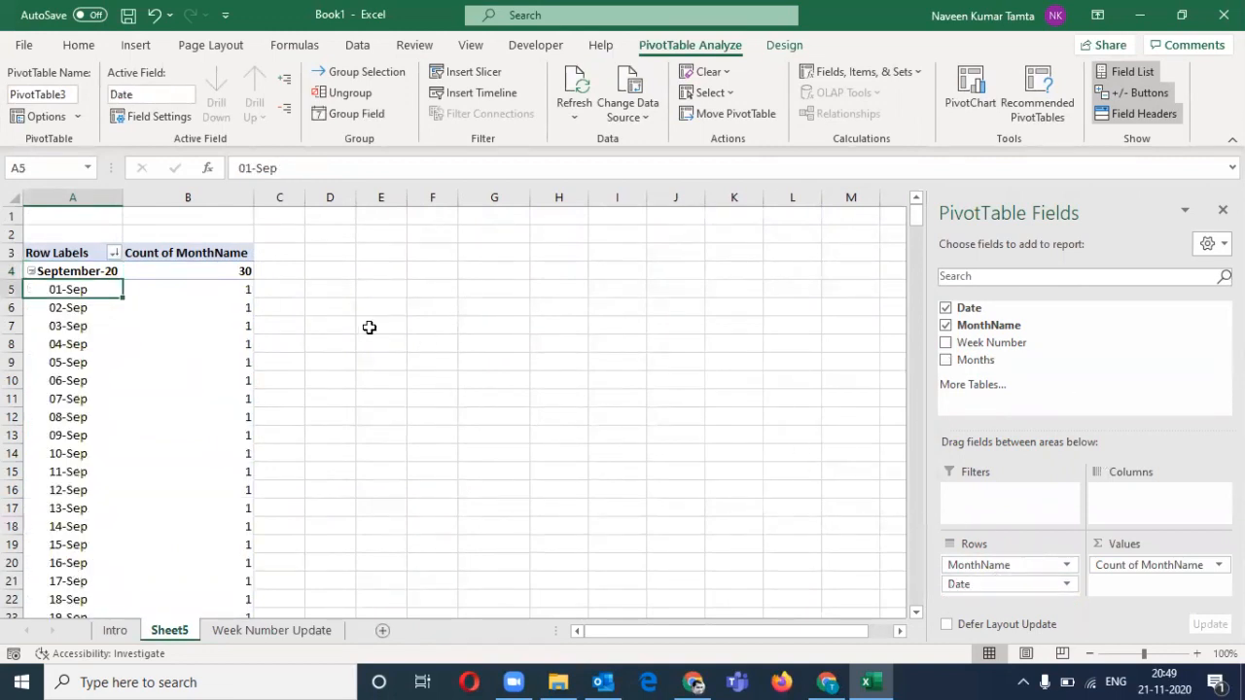
{"action": "key", "text": "ctrl+Down"}
{"action": "key", "text": "Up"}
{"action": "key", "text": "Up"}
{"action": "key", "text": "Up"}
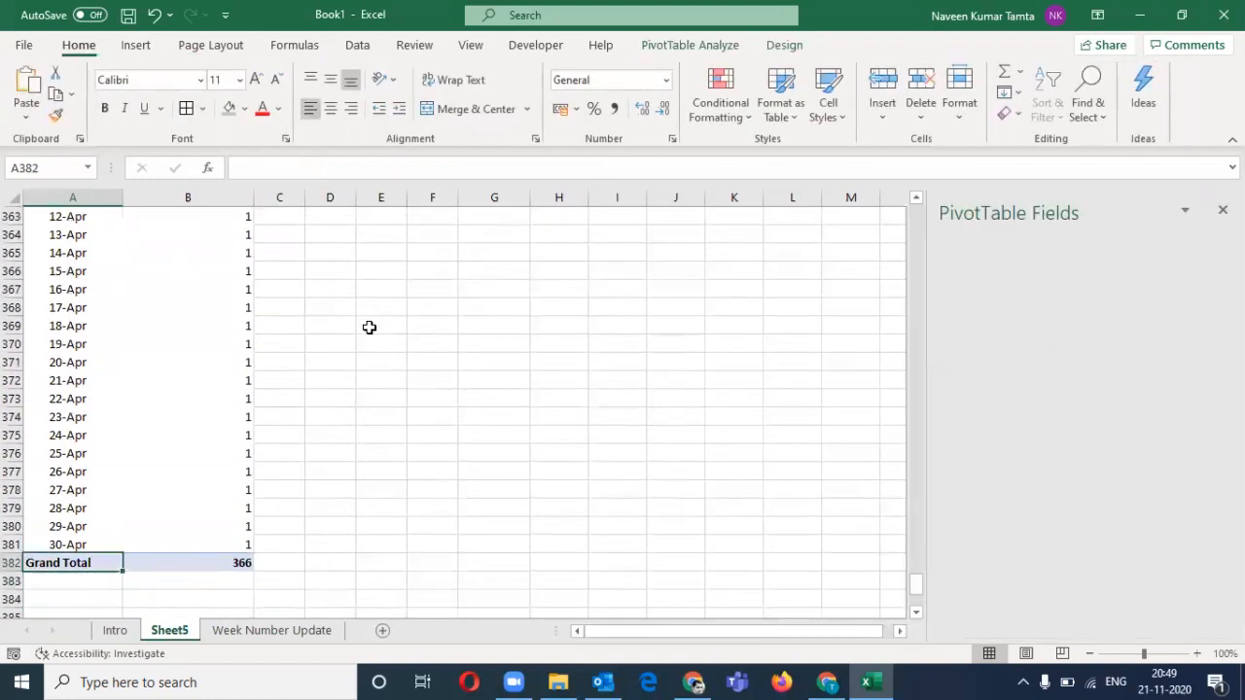
{"action": "key", "text": "ctrl+Up"}
{"action": "key", "text": "ctrl+Up"}
{"action": "key", "text": "Down"}
{"action": "key", "text": "Right"}
{"action": "key", "text": "Down"}
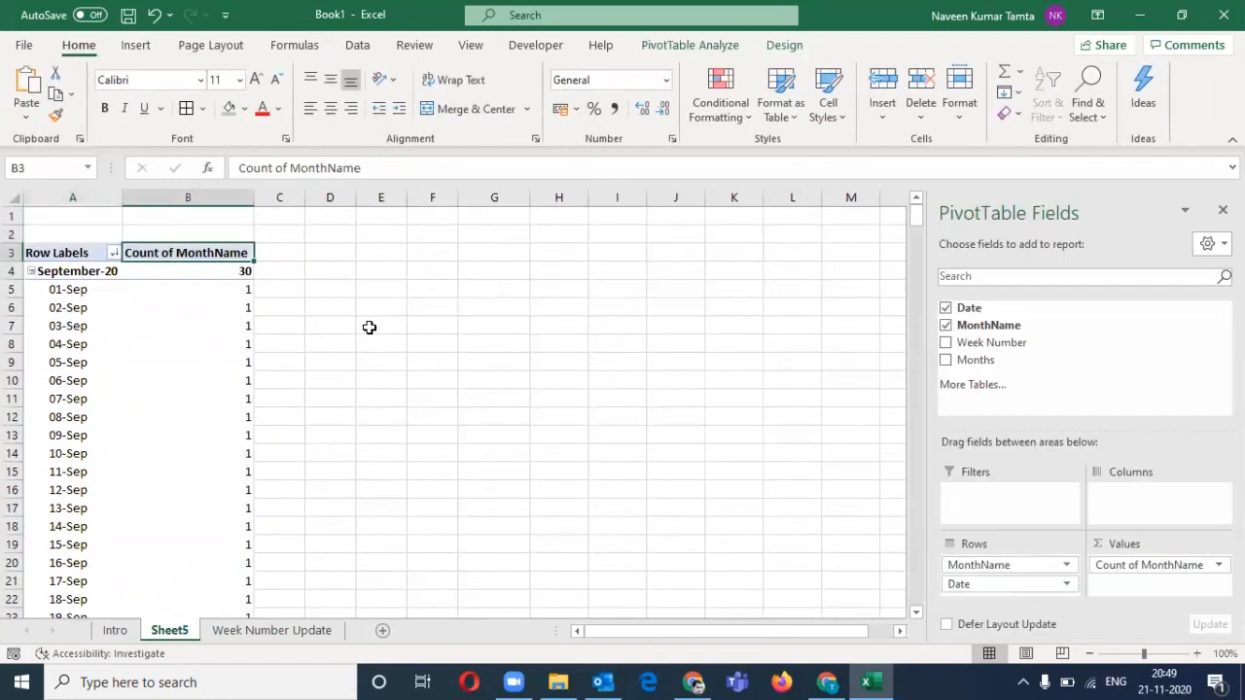
Add Week Number as the pivot table's column field and go to September-20's Week-1 count
{"action": "left_click_drag", "start_coordinate": [1006, 343], "coordinate": [1140, 506]}
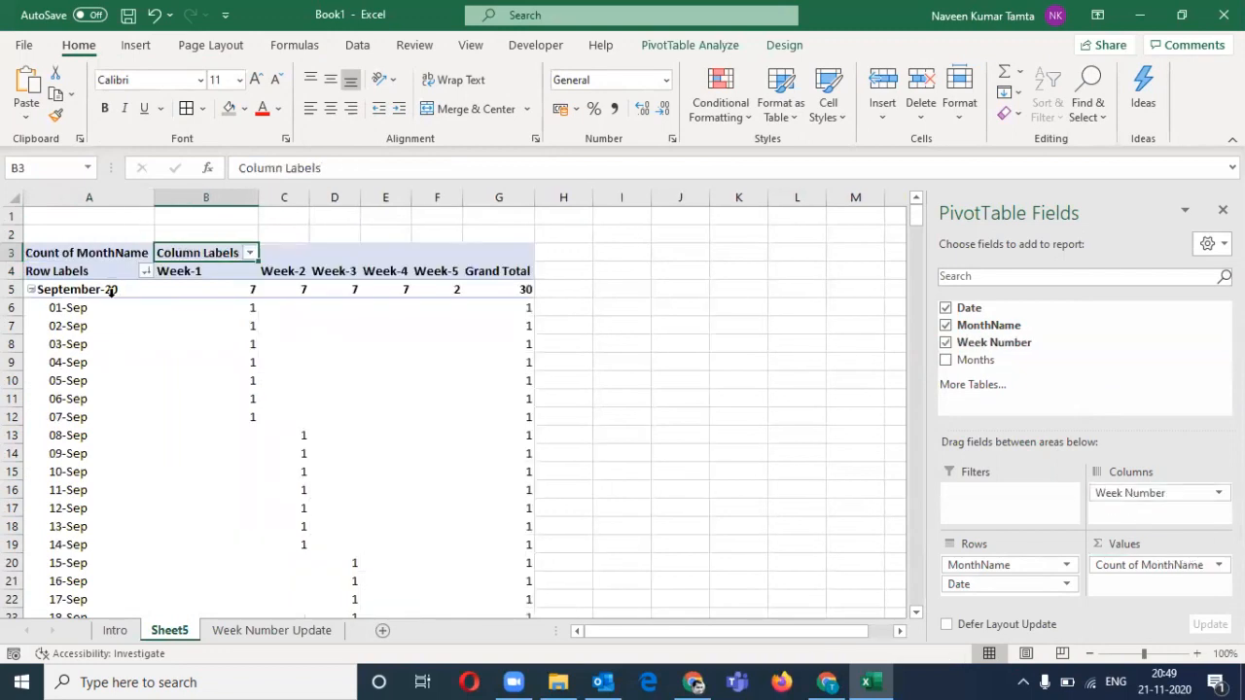
{"action": "key", "text": "Down"}
{"action": "key", "text": "Down"}
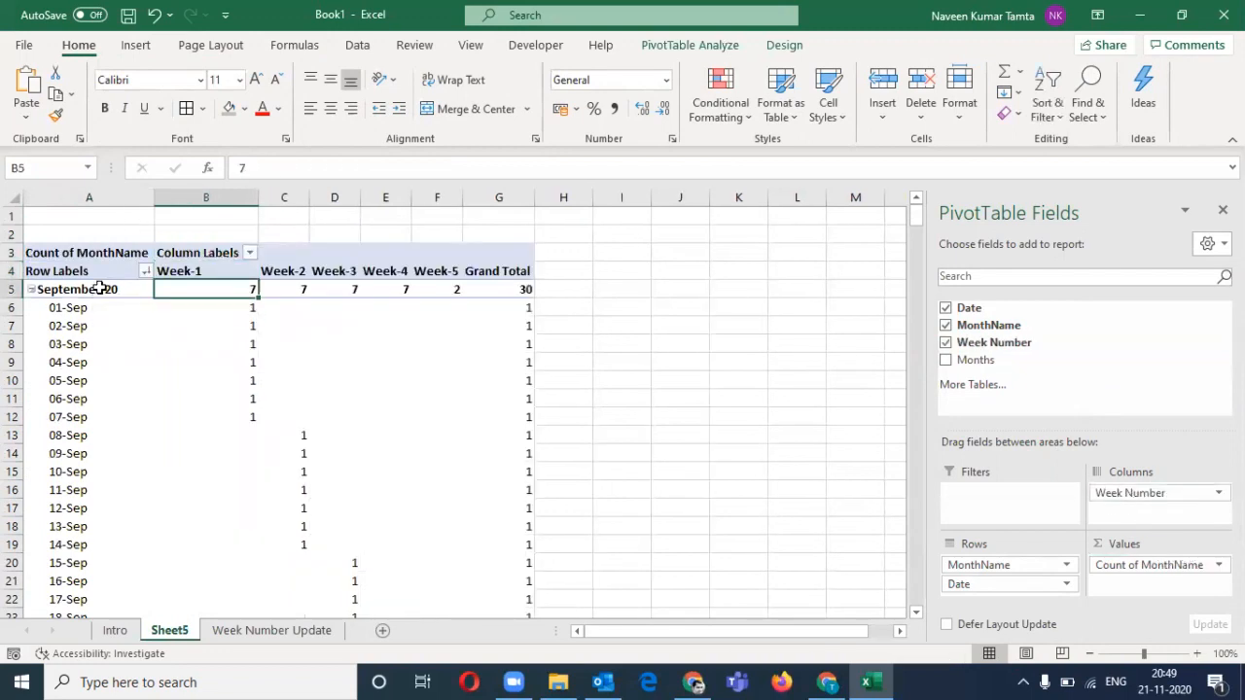
Select September-20's Week-1 daily counts from 01-Sep to 07-Sep to check which dates they cover
{"action": "key", "text": "Down"}
{"action": "key", "text": "shift+Down"}
{"action": "key", "text": "shift+Down"}
{"action": "key", "text": "shift+Down"}
{"action": "key", "text": "shift+Down"}
{"action": "key", "text": "shift+Down"}
{"action": "key", "text": "shift+Down"}
Select September-20's Week-2 daily counts from 08-Sep to 14-Sep to check their dates
{"action": "key", "text": "Down"}
{"action": "key", "text": "Down"}
{"action": "key", "text": "Down"}
{"action": "key", "text": "Down"}
{"action": "key", "text": "Down"}
{"action": "key", "text": "Down"}
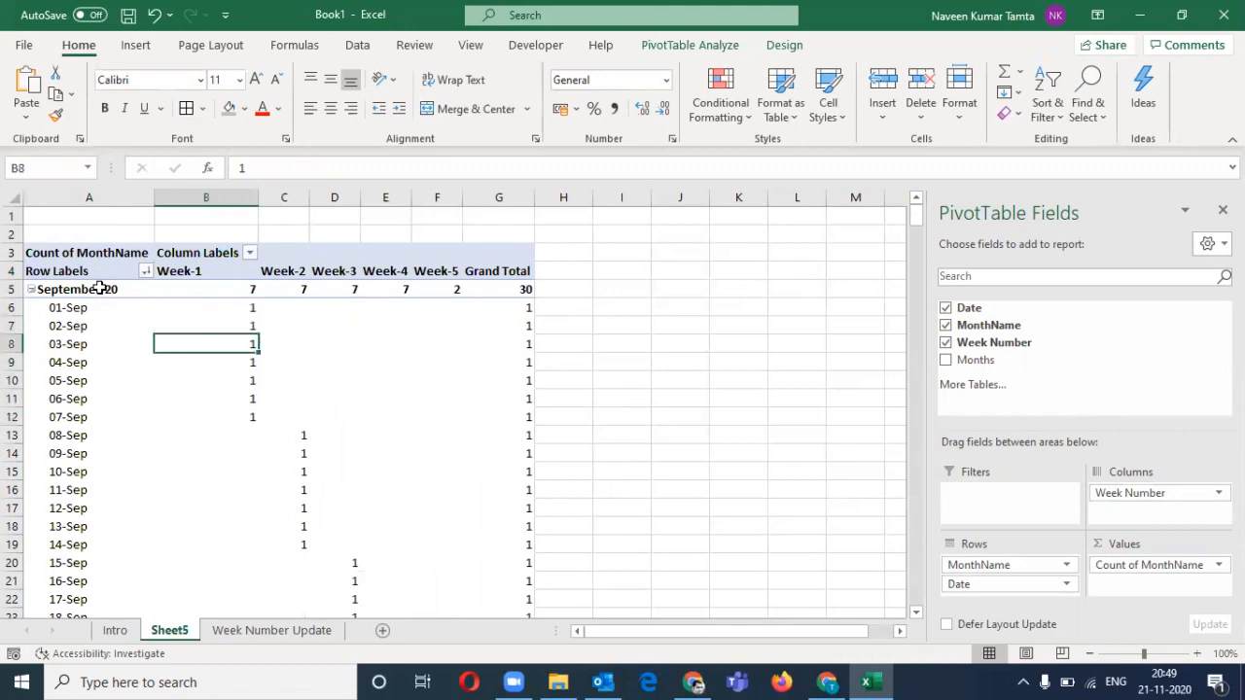
{"action": "key", "text": "Down"}
{"action": "key", "text": "Right"}
{"action": "key", "text": "shift+Down"}
{"action": "key", "text": "shift+Down"}
{"action": "key", "text": "shift+Down"}
{"action": "key", "text": "shift+Down"}
{"action": "key", "text": "shift+Down"}
{"action": "key", "text": "shift+Down"}
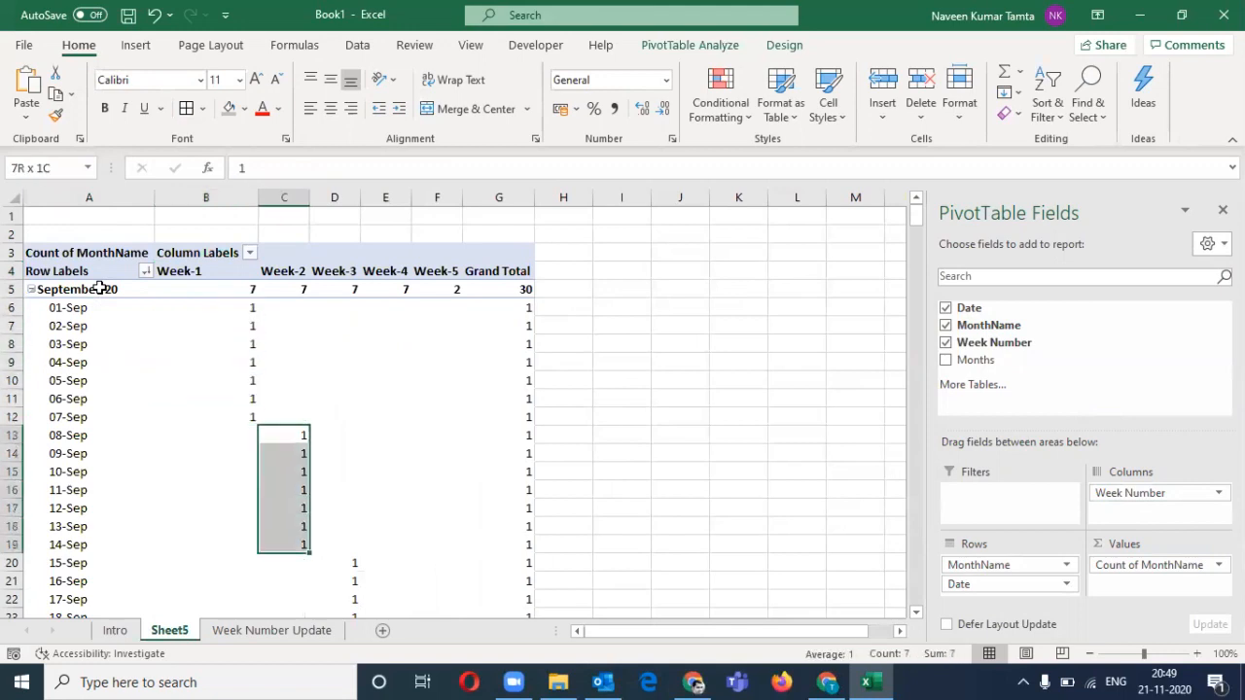
Select September-20's Week-3 daily counts from 15-Sep to 21-Sep to check their dates
{"action": "key", "text": "Right"}
{"action": "key", "text": "Right"}
{"action": "key", "text": "Down"}
{"action": "key", "text": "Down"}
{"action": "key", "text": "Down"}
{"action": "key", "text": "Down"}
{"action": "key", "text": "Down"}
{"action": "key", "text": "Down"}
{"action": "key", "text": "Down"}
{"action": "key", "text": "Left"}
{"action": "key", "text": "shift+Down"}
{"action": "key", "text": "shift+Down"}
{"action": "key", "text": "shift+Down"}
{"action": "key", "text": "shift+Down"}
{"action": "key", "text": "shift+Down"}
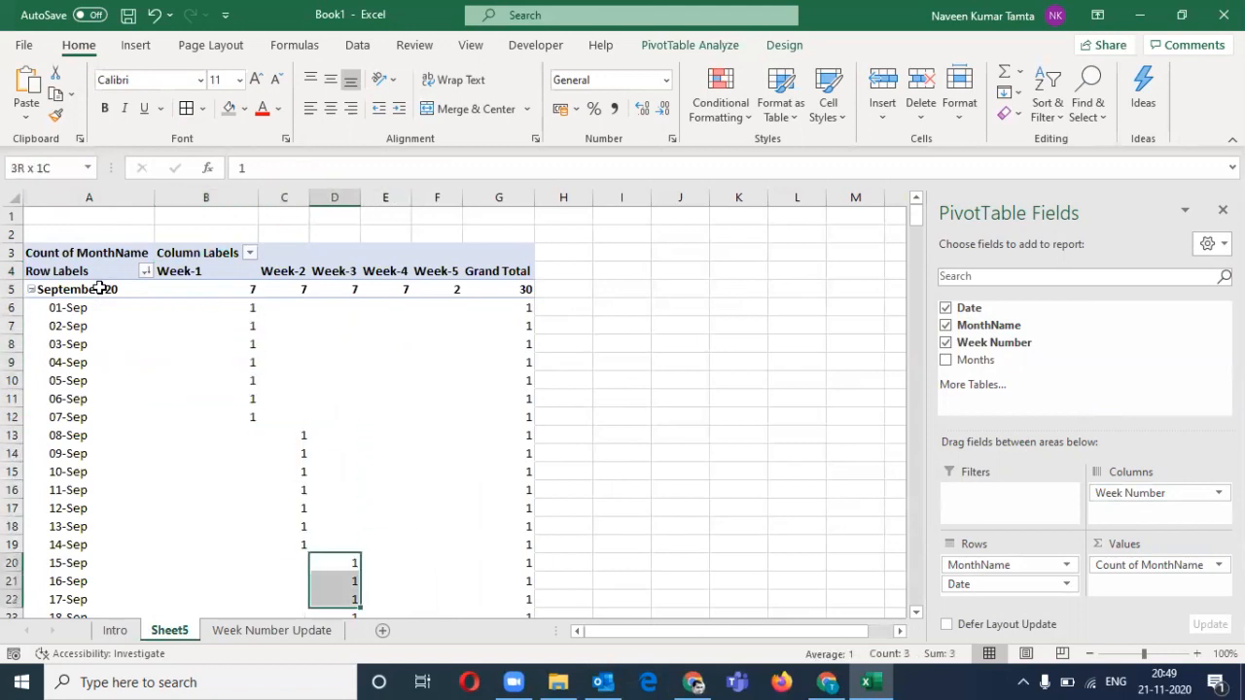
{"action": "key", "text": "shift+Down"}
Select September-20's Week-4 daily counts from 22-Sep to 28-Sep to check their dates
{"action": "key", "text": "Down"}
{"action": "key", "text": "Down"}
{"action": "key", "text": "Down"}
{"action": "key", "text": "Down"}
{"action": "key", "text": "Down"}
{"action": "key", "text": "Down"}
{"action": "key", "text": "Down"}
{"action": "key", "text": "Right"}
{"action": "key", "text": "shift+Down"}
{"action": "key", "text": "shift+Down"}
{"action": "key", "text": "shift+Down"}
{"action": "key", "text": "shift+Down"}
{"action": "key", "text": "shift+Down"}
{"action": "key", "text": "shift+Down"}
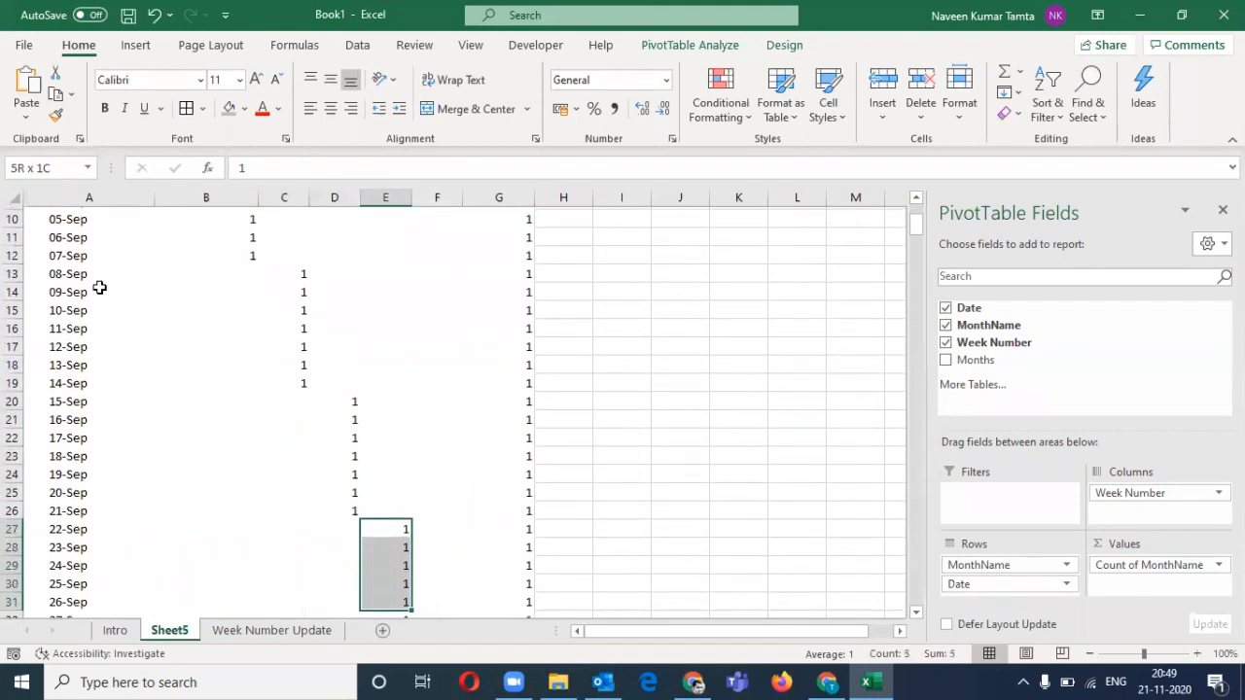
Select September-20's Week-5 daily counts for 29-Sep and 30-Sep, and check where the October-20 rows begin
{"action": "key", "text": "Down"}
{"action": "key", "text": "Down"}
{"action": "key", "text": "Down"}
{"action": "key", "text": "Down"}
{"action": "key", "text": "Down"}
{"action": "key", "text": "Down"}
{"action": "key", "text": "Down"}
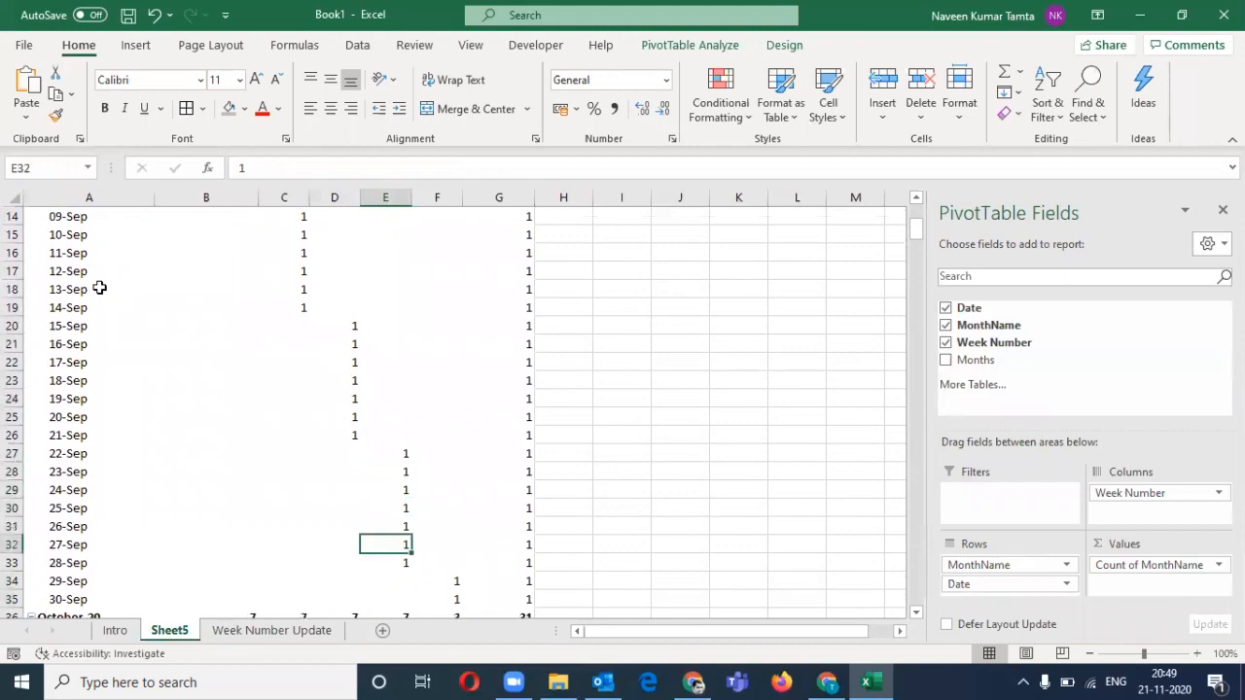
{"action": "key", "text": "Right"}
{"action": "key", "text": "shift+Down"}
{"action": "key", "text": "Down"}
{"action": "key", "text": "Down"}
{"action": "key", "text": "Down"}
{"action": "key", "text": "Down"}
{"action": "key", "text": "Up"}
{"action": "key", "text": "Up"}
{"action": "key", "text": "Up"}
{"action": "key", "text": "Up"}
{"action": "key", "text": "shift+Down"}
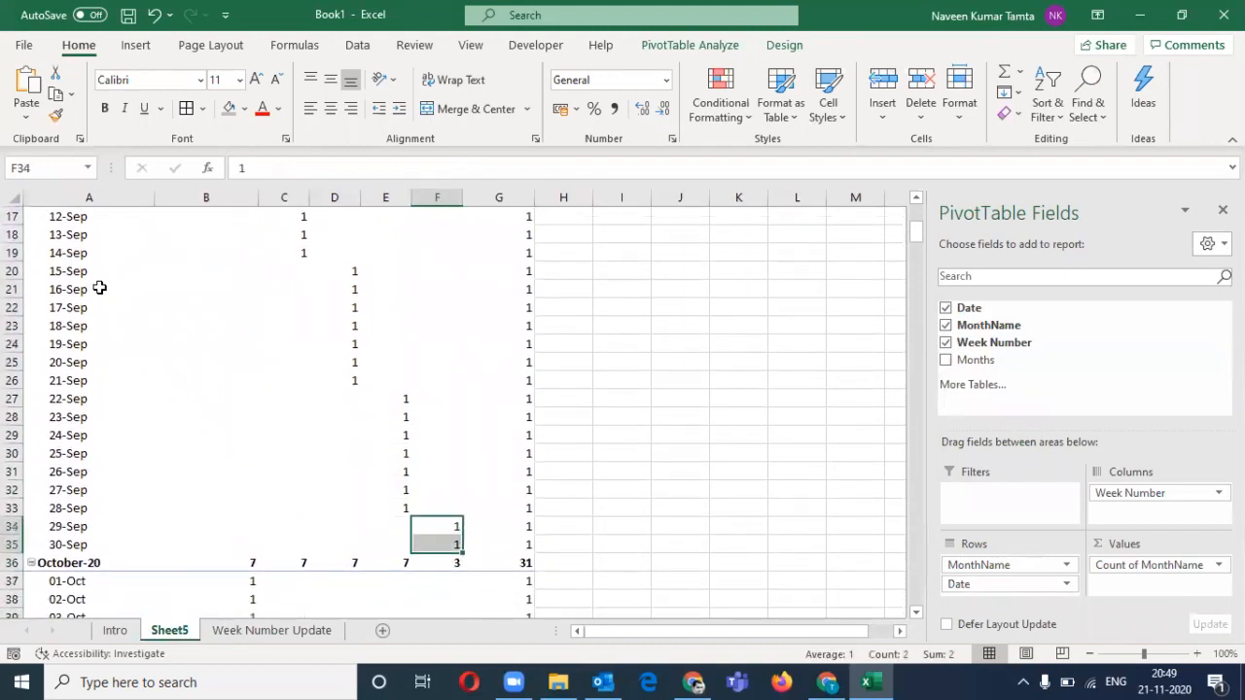
Select October-20's Week-5 daily counts from 29-Oct to 31-Oct to check their dates
{"action": "key", "text": "Down"}
{"action": "key", "text": "Down"}
{"action": "key", "text": "Down"}
{"action": "key", "text": "Down"}
{"action": "key", "text": "Down"}
{"action": "key", "text": "Down"}
{"action": "key", "text": "Down"}
{"action": "key", "text": "Down"}
{"action": "key", "text": "Down"}
{"action": "key", "text": "Down"}
{"action": "key", "text": "Down"}
{"action": "key", "text": "Down"}
{"action": "key", "text": "Down"}
{"action": "key", "text": "Down"}
{"action": "key", "text": "Down"}
{"action": "key", "text": "Down"}
{"action": "key", "text": "Down"}
{"action": "key", "text": "Down"}
{"action": "key", "text": "Down"}
{"action": "key", "text": "Down"}
{"action": "key", "text": "Down"}
{"action": "key", "text": "Down"}
{"action": "key", "text": "Down"}
{"action": "key", "text": "Down"}
{"action": "key", "text": "Down"}
{"action": "key", "text": "Down"}
{"action": "key", "text": "Down"}
{"action": "key", "text": "Down"}
{"action": "key", "text": "Down"}
{"action": "key", "text": "Down"}
{"action": "key", "text": "Down"}
{"action": "key", "text": "Down"}
{"action": "key", "text": "Down"}
{"action": "key", "text": "Down"}
{"action": "key", "text": "Down"}
{"action": "key", "text": "Down"}
{"action": "key", "text": "Down"}
{"action": "key", "text": "Down"}
{"action": "key", "text": "Down"}
{"action": "key", "text": "Down"}
{"action": "key", "text": "Down"}
{"action": "key", "text": "Down"}
{"action": "key", "text": "Down"}
{"action": "key", "text": "Up"}
{"action": "key", "text": "Up"}
{"action": "key", "text": "Up"}
{"action": "key", "text": "Up"}
{"action": "key", "text": "Up"}
{"action": "key", "text": "Up"}
{"action": "key", "text": "Up"}
{"action": "key", "text": "Up"}
{"action": "key", "text": "Up"}
{"action": "key", "text": "Up"}
{"action": "key", "text": "Left"}
{"action": "key", "text": "Left"}
{"action": "key", "text": "Left"}
{"action": "key", "text": "Up"}
{"action": "key", "text": "Left"}
{"action": "key", "text": "Left"}
{"action": "key", "text": "Up"}
{"action": "key", "text": "Right"}
{"action": "key", "text": "Right"}
{"action": "key", "text": "Right"}
{"action": "key", "text": "Right"}
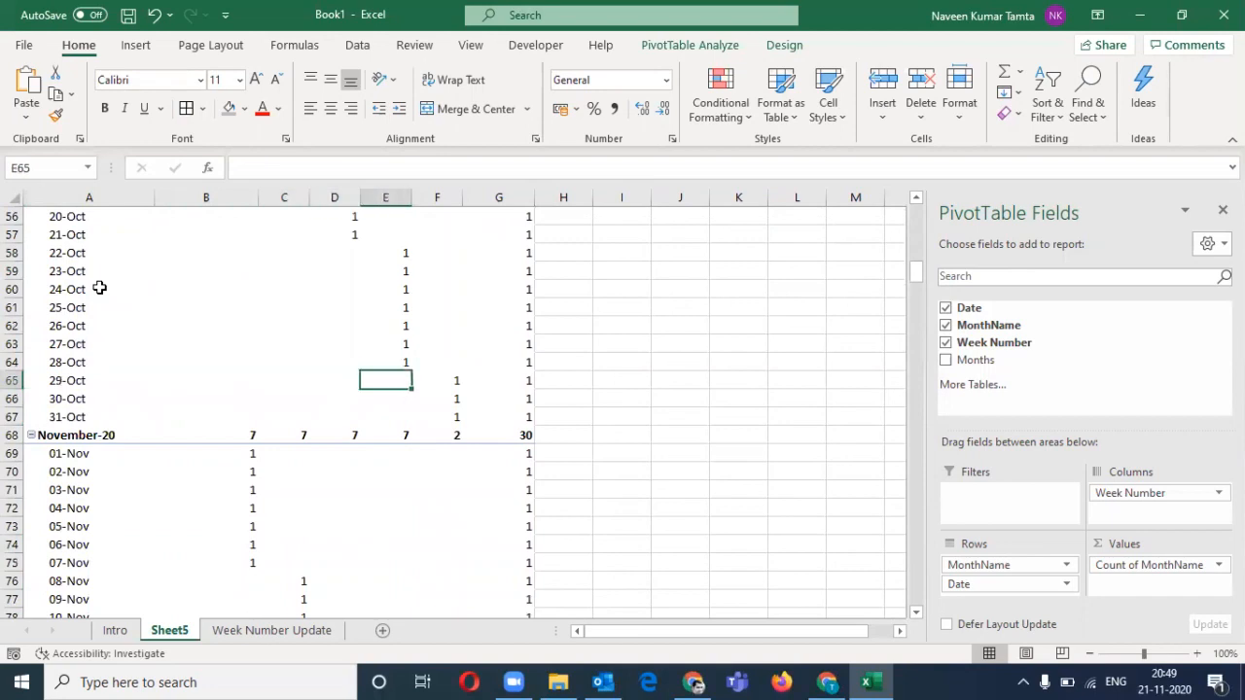
{"action": "key", "text": "Right"}
{"action": "key", "text": "shift+Down"}
{"action": "key", "text": "shift+Down"}
Delete the pivot table sheet Sheet5 and go to the start of the Week Number Update data
{"action": "key", "text": "ctrl+Up"}
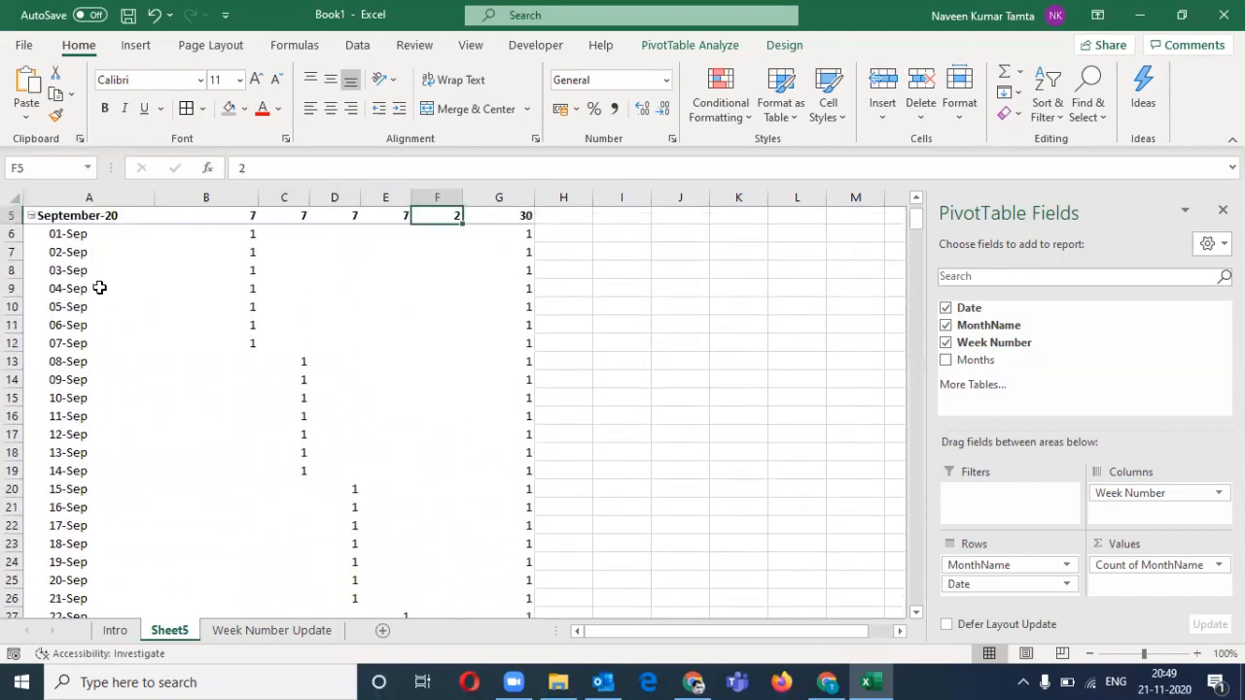
{"action": "key", "text": "ctrl+Up"}
{"action": "key", "text": "ctrl+Up"}
{"action": "key", "text": "ctrl+Left"}
{"action": "key", "text": "Down"}
{"action": "key", "text": "Down"}
{"action": "key", "text": "Down"}
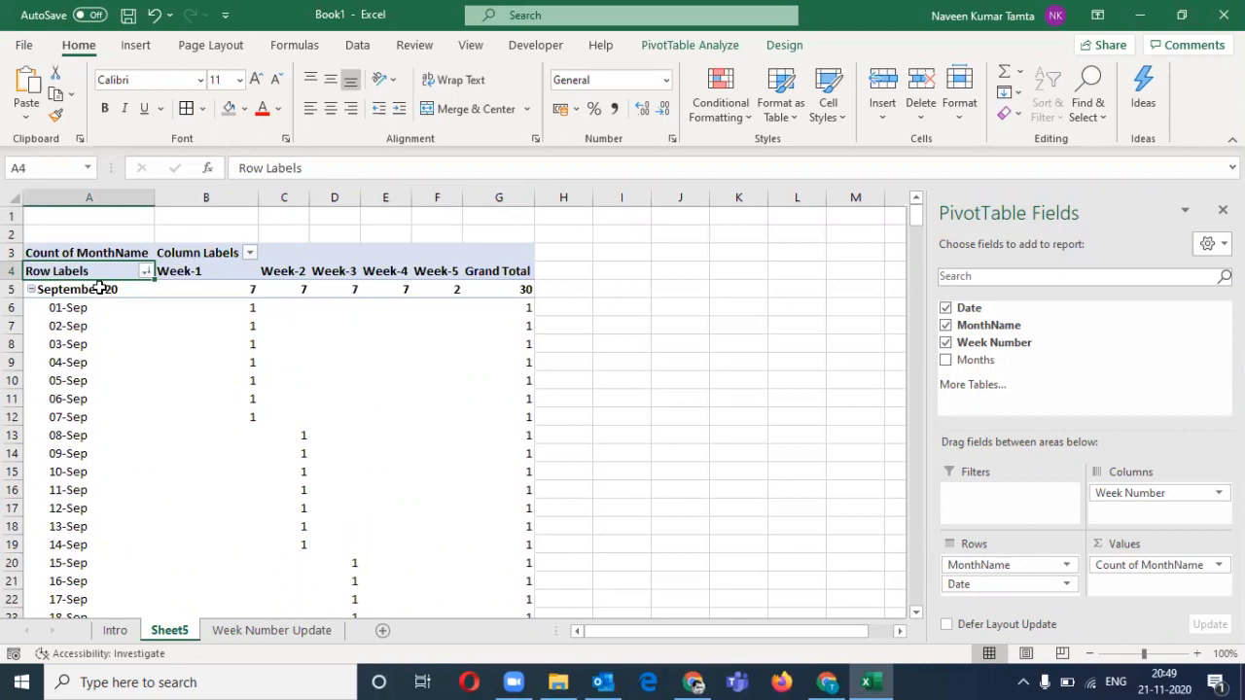
{"action": "key", "text": "alt+h"}
{"action": "key", "text": "d"}
{"action": "key", "text": "s"}
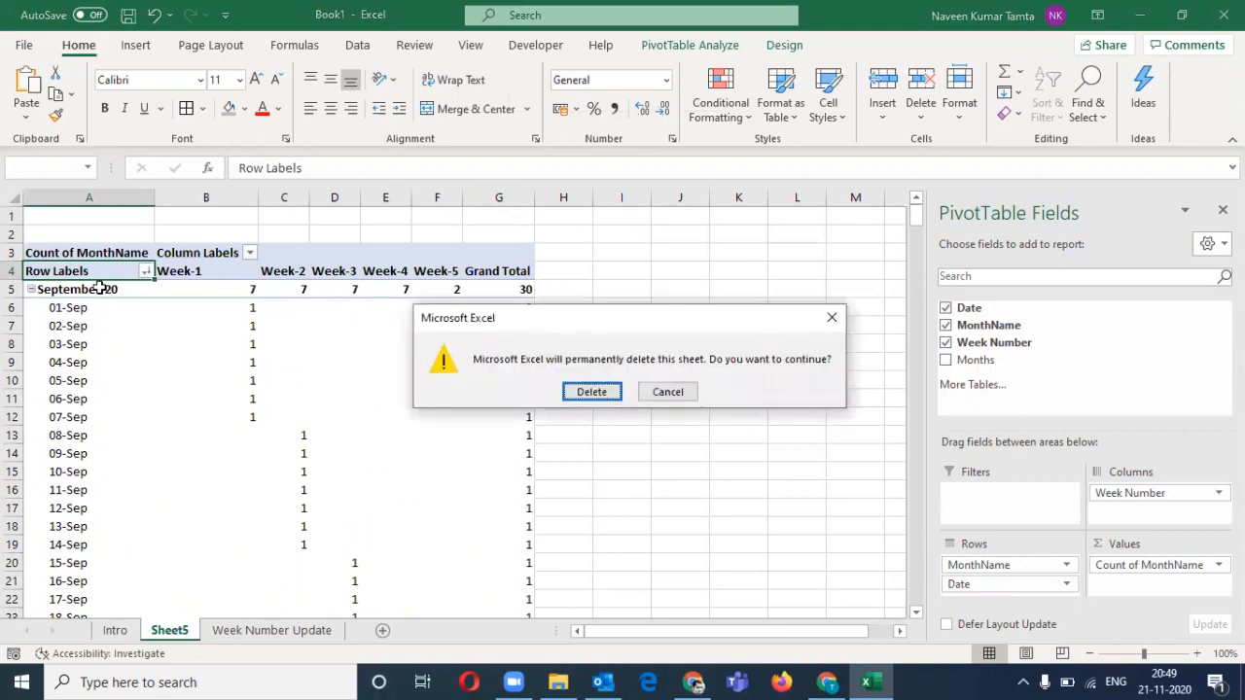
{"action": "key", "text": "Return"}
{"action": "key", "text": "ctrl+Home"}
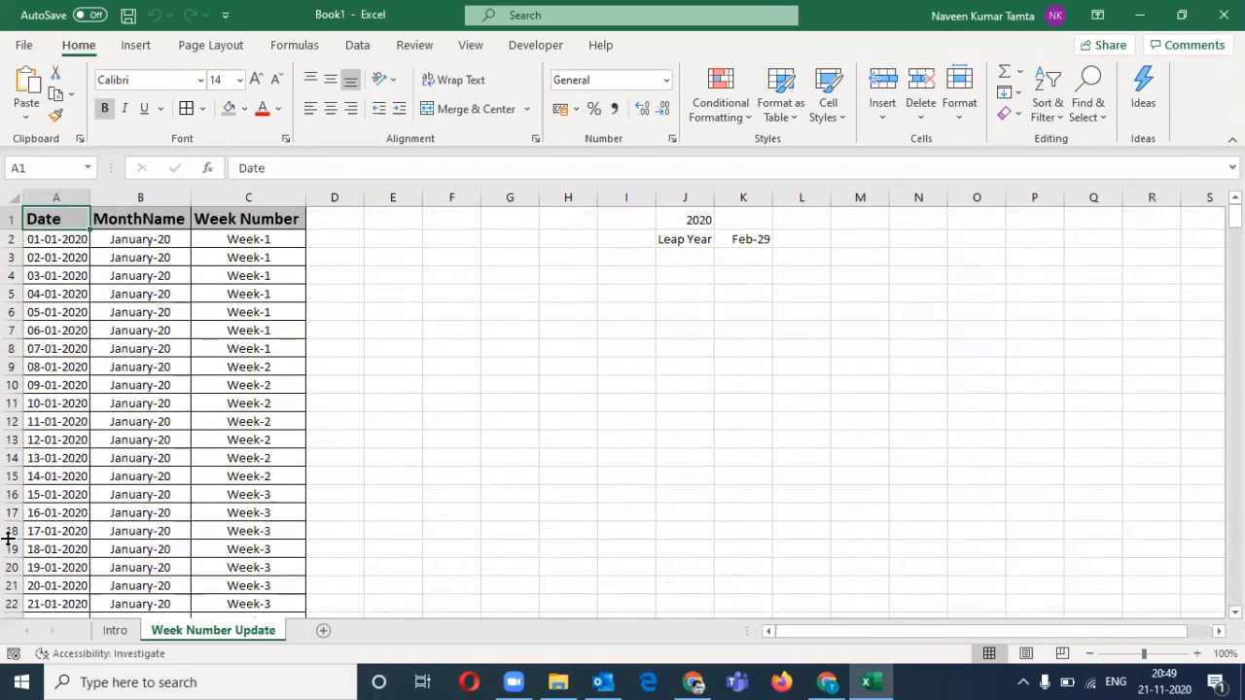
Copy the Date and MonthName columns with all their rows from Week Number Update into a new worksheet
{"action": "key", "text": "Down"}
{"action": "key", "text": "Right"}
{"action": "key", "text": "Right"}
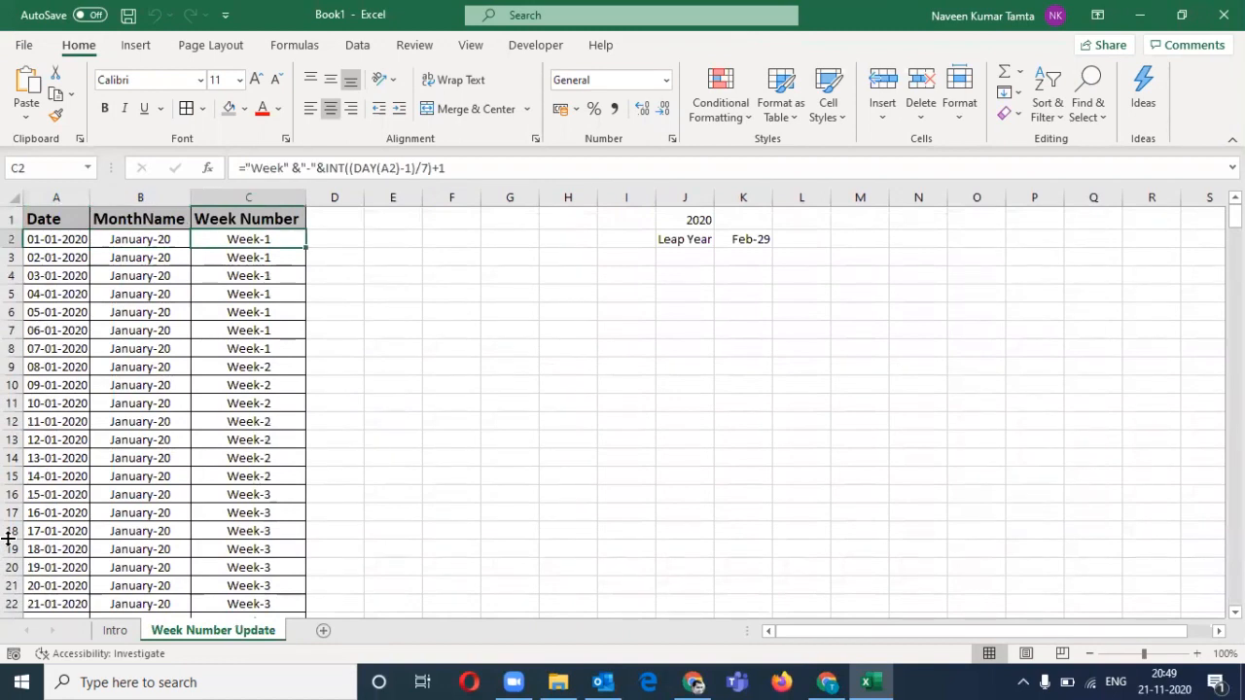
{"action": "key", "text": "Up"}
{"action": "key", "text": "Left"}
{"action": "key", "text": "Left"}
{"action": "key", "text": "shift+Right"}
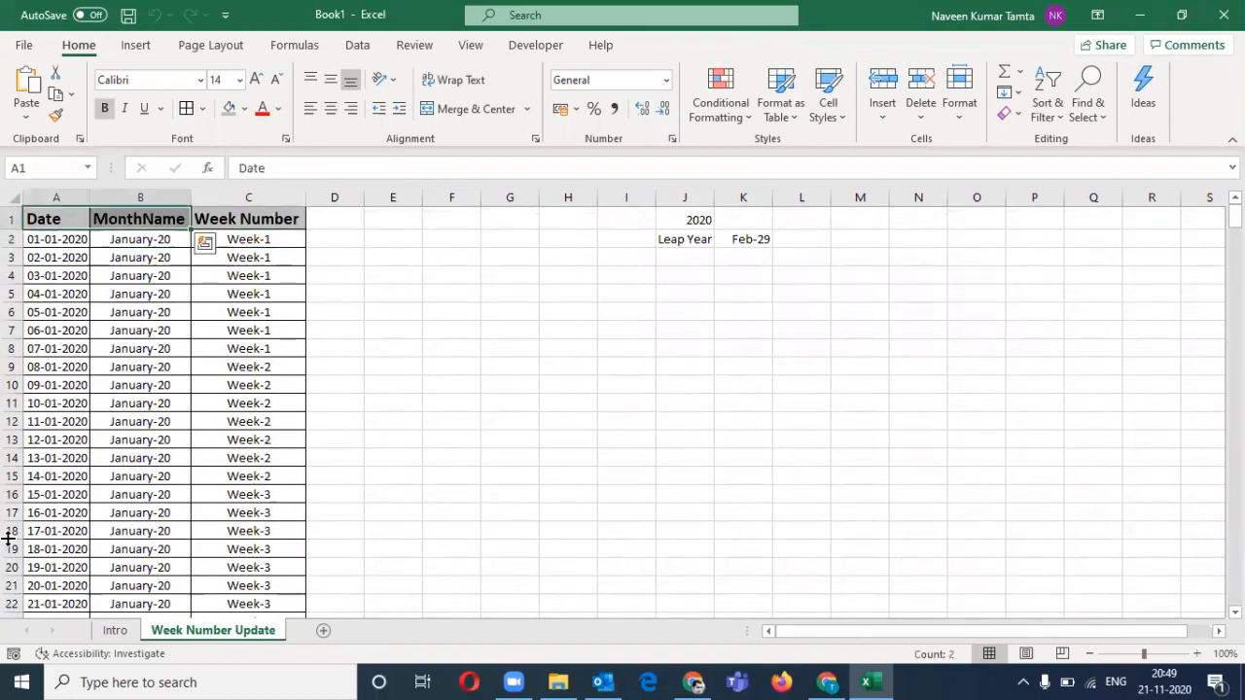
{"action": "key", "text": "ctrl+shift+Down"}
{"action": "key", "text": "ctrl+c"}
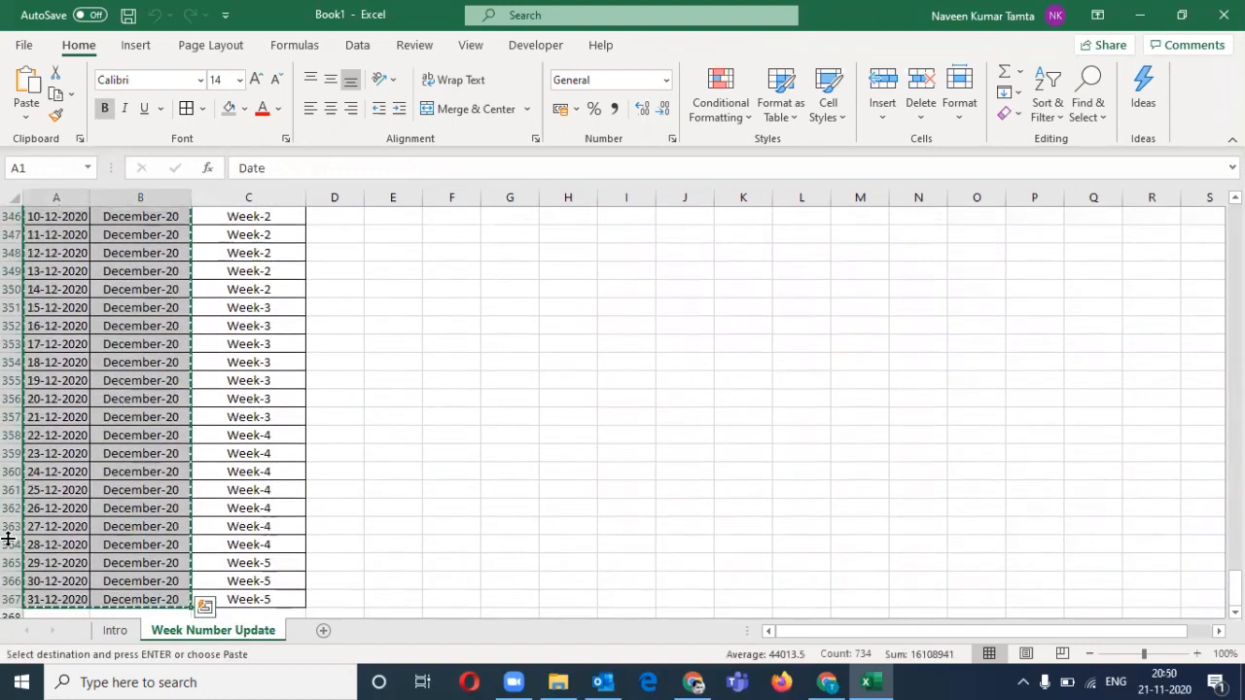
{"action": "key", "text": "shift+F11"}
{"action": "key", "text": "ctrl+v"}
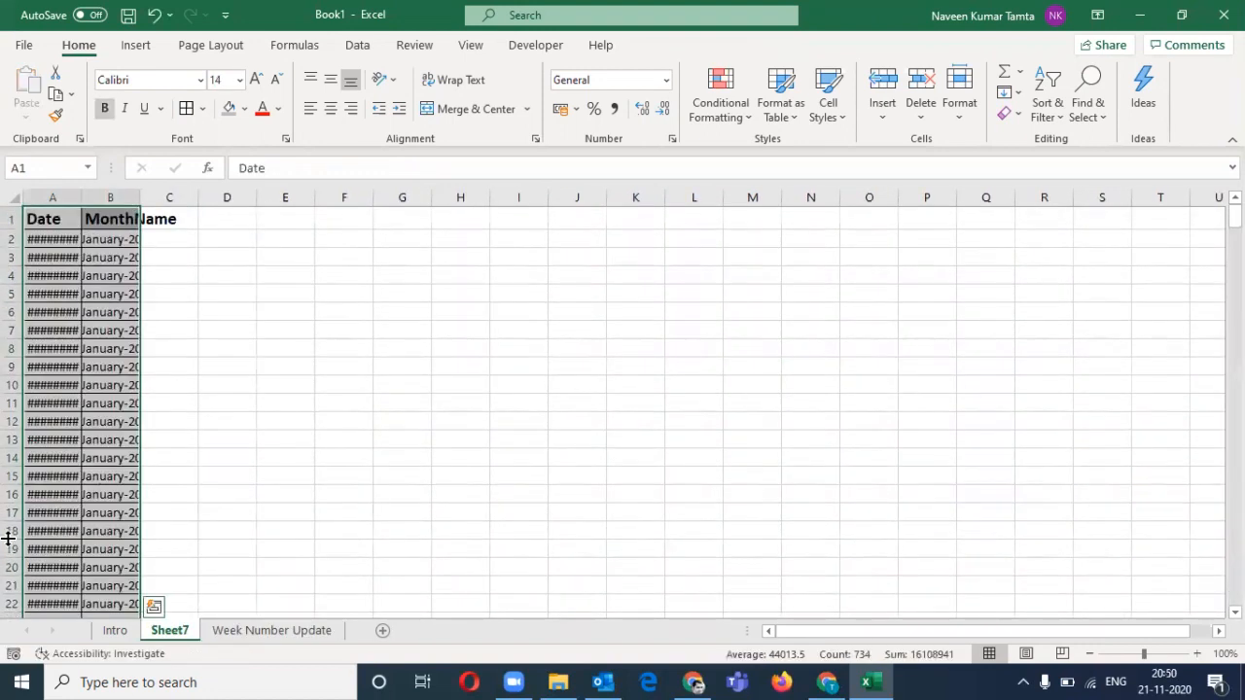
Autofit the widths of the pasted Date and MonthName columns
{"action": "key", "text": "alt+h"}
{"action": "key", "text": "o"}
{"action": "key", "text": "i"}
{"action": "key", "text": "Down"}
{"action": "key", "text": "Right"}
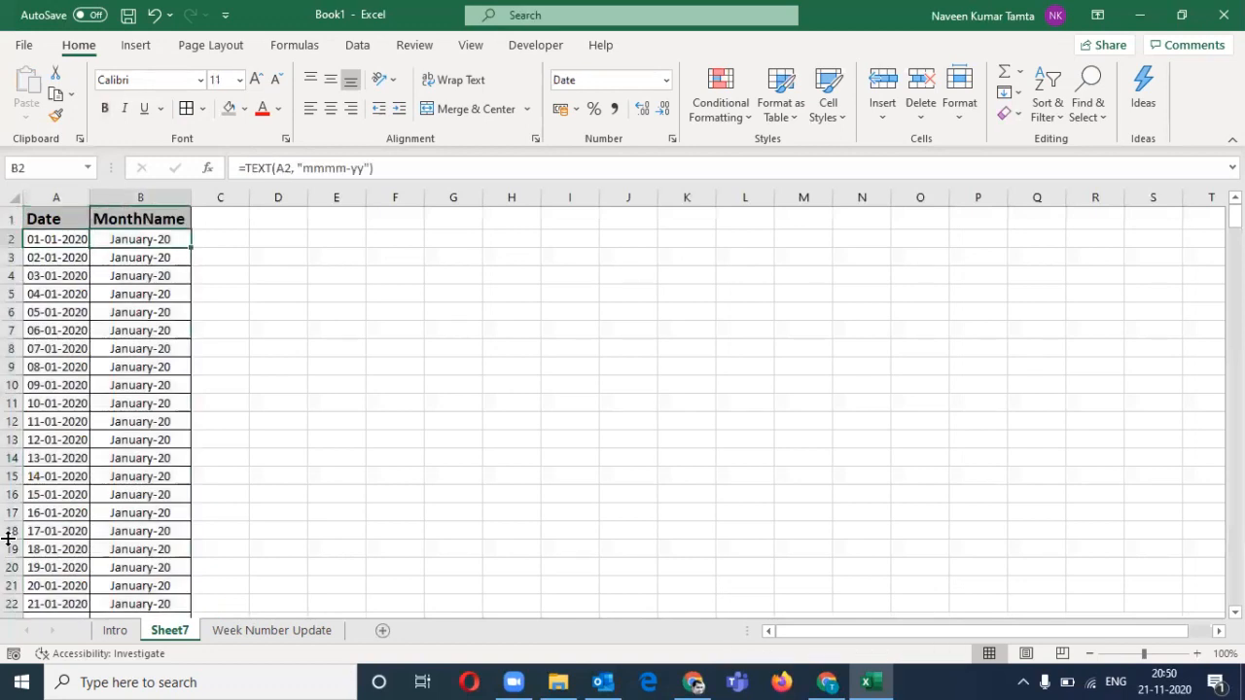
Set the first date in A2 to 01-01-2021 and fill it down the whole Date column
{"action": "key", "text": "Left"}
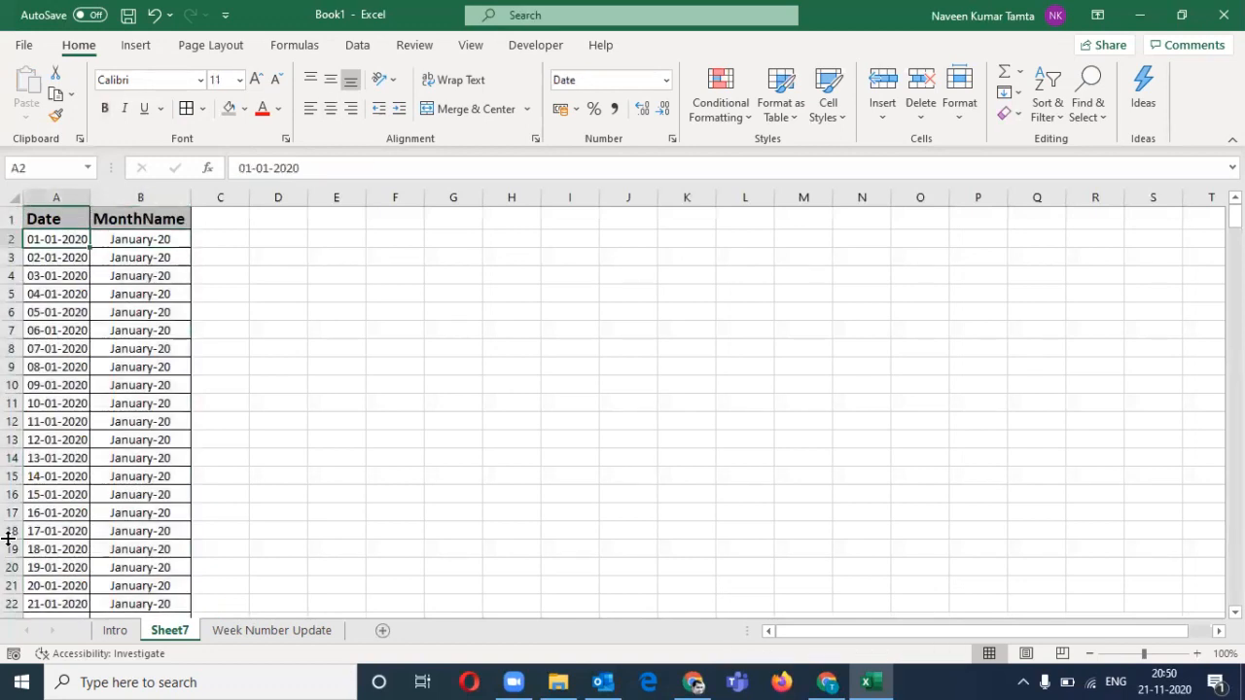
{"action": "left_click", "coordinate": [322, 169]}
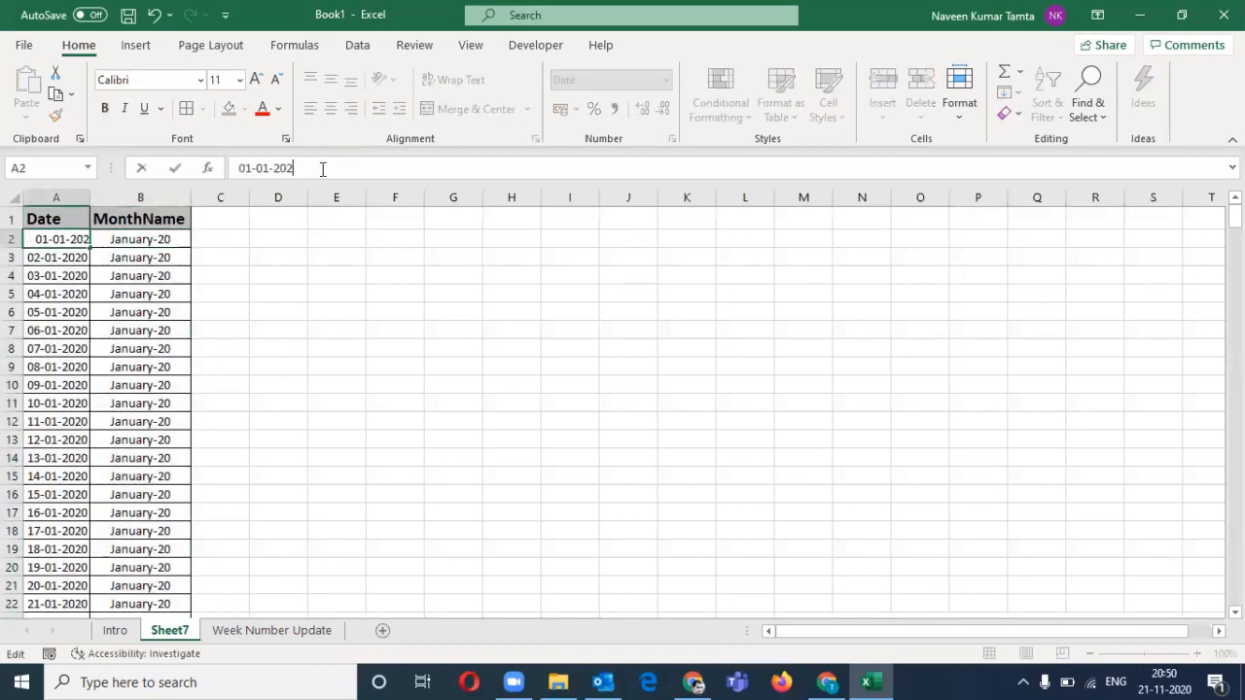
{"action": "key", "text": "Return"}
{"action": "key", "text": "Up"}
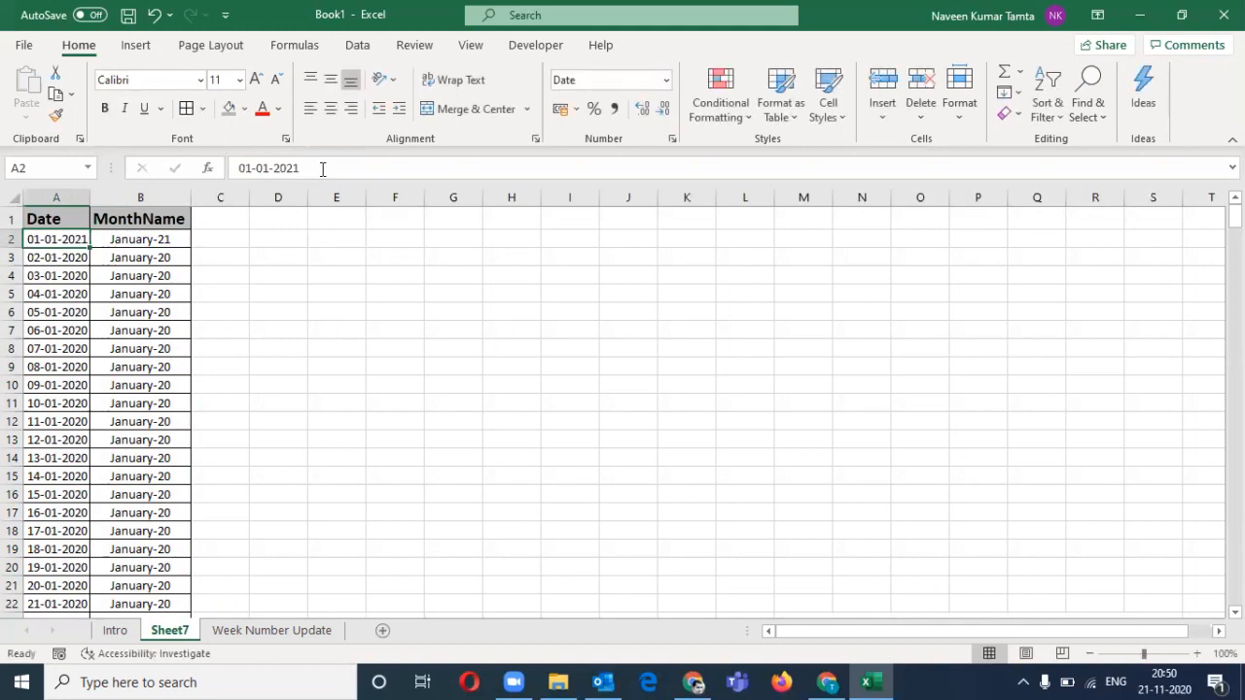
{"action": "key", "text": "ctrl+shift+Down"}
{"action": "key", "text": "ctrl+d"}
{"action": "key", "text": "ctrl+Home"}
{"action": "key", "text": "Right"}
{"action": "key", "text": "Right"}
{"action": "key", "text": "Down"}
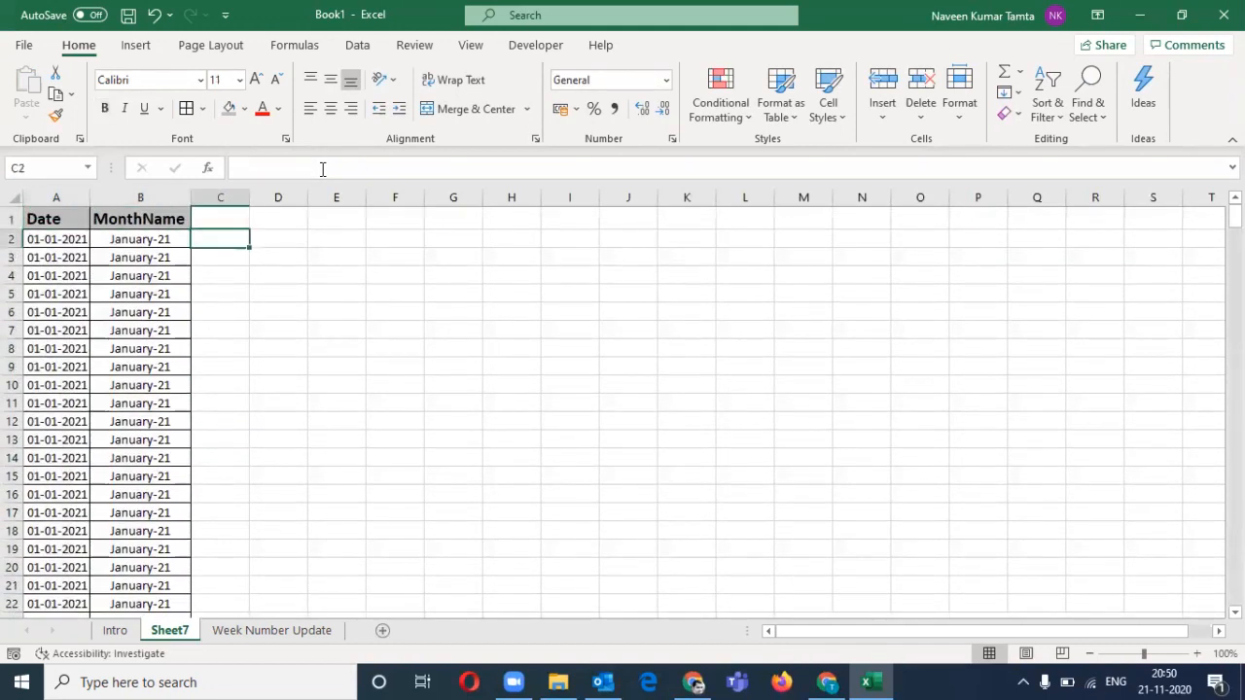
Check the MonthName formulas in the first rows against the 2021 dates
{"action": "key", "text": "Left"}
{"action": "key", "text": "Left"}
{"action": "key", "text": "Right"}
{"action": "key", "text": "Down"}
{"action": "key", "text": "Down"}
{"action": "key", "text": "Down"}
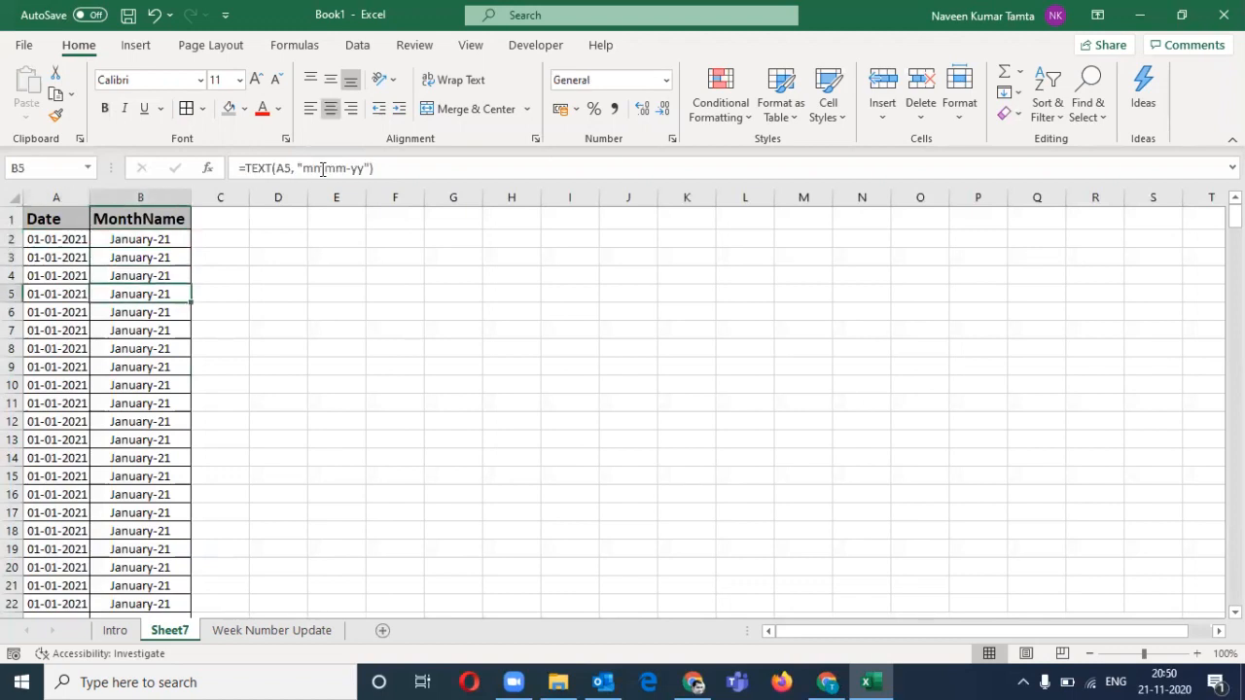
{"action": "key", "text": "Up"}
{"action": "key", "text": "Up"}
{"action": "key", "text": "Up"}
{"action": "key", "text": "Up"}
Copy the Week Number header from Week Number Update into C1 of Sheet7 and autofit the column width
{"action": "key", "text": "ctrl+Page_Down"}
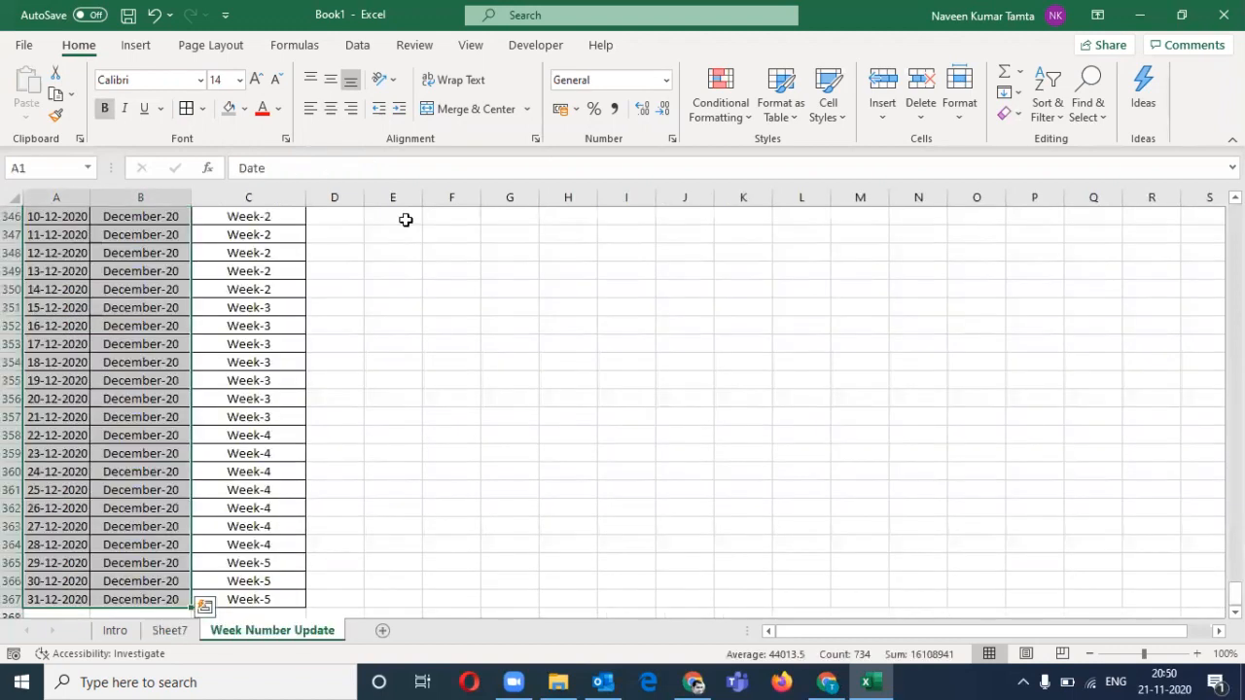
{"action": "key", "text": "Down"}
{"action": "key", "text": "Right"}
{"action": "key", "text": "Right"}
{"action": "key", "text": "Up"}
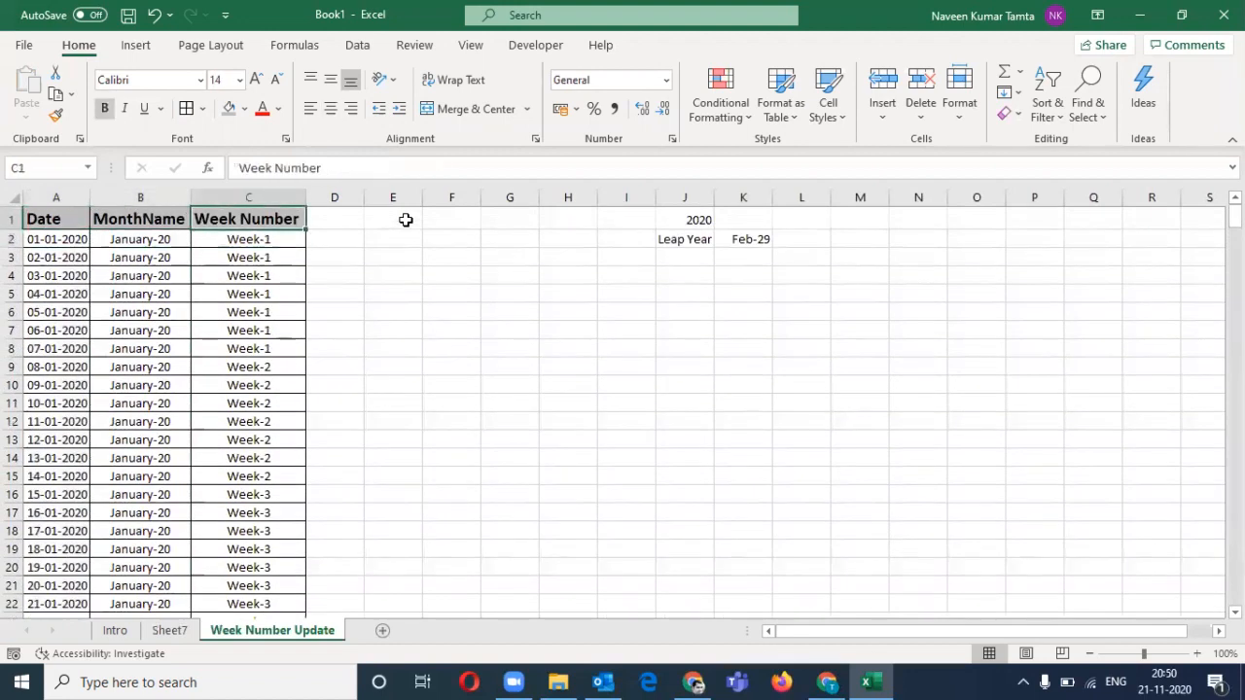
{"action": "key", "text": "ctrl+c"}
{"action": "key", "text": "ctrl+Page_Up"}
{"action": "key", "text": "Right"}
{"action": "key", "text": "Return"}
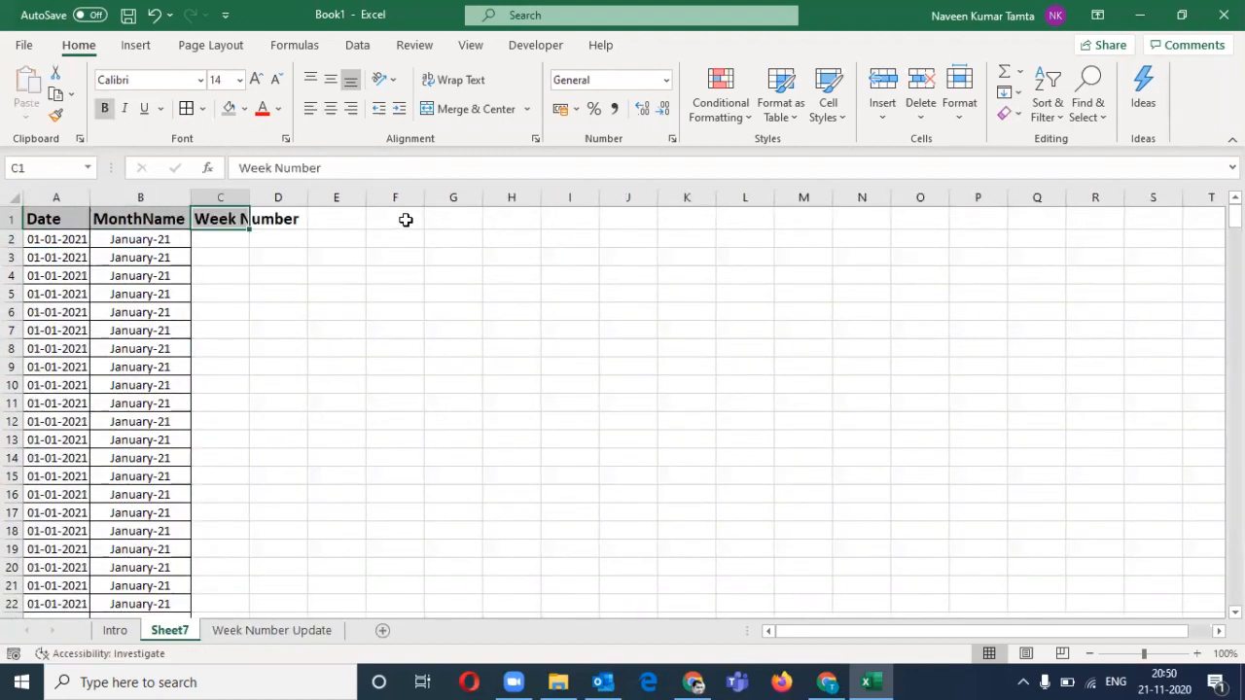
{"action": "key", "text": "alt+o"}
{"action": "key", "text": "c"}
{"action": "key", "text": "a"}
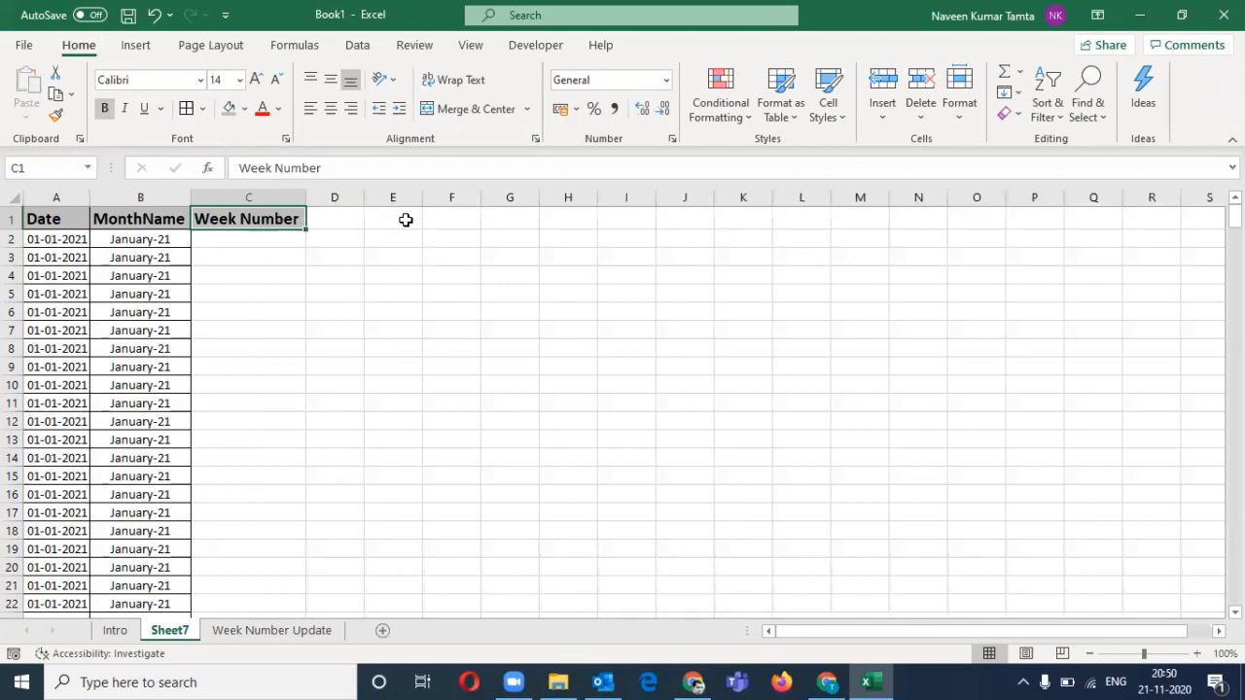
Copy the formula ="Week" &"-"&INT((DAY(A2)-1)/7)+1 from C2 of Week Number Update into C2 of Sheet7
{"action": "key", "text": "ctrl+Page_Down"}
{"action": "left_click", "coordinate": [246, 239]}
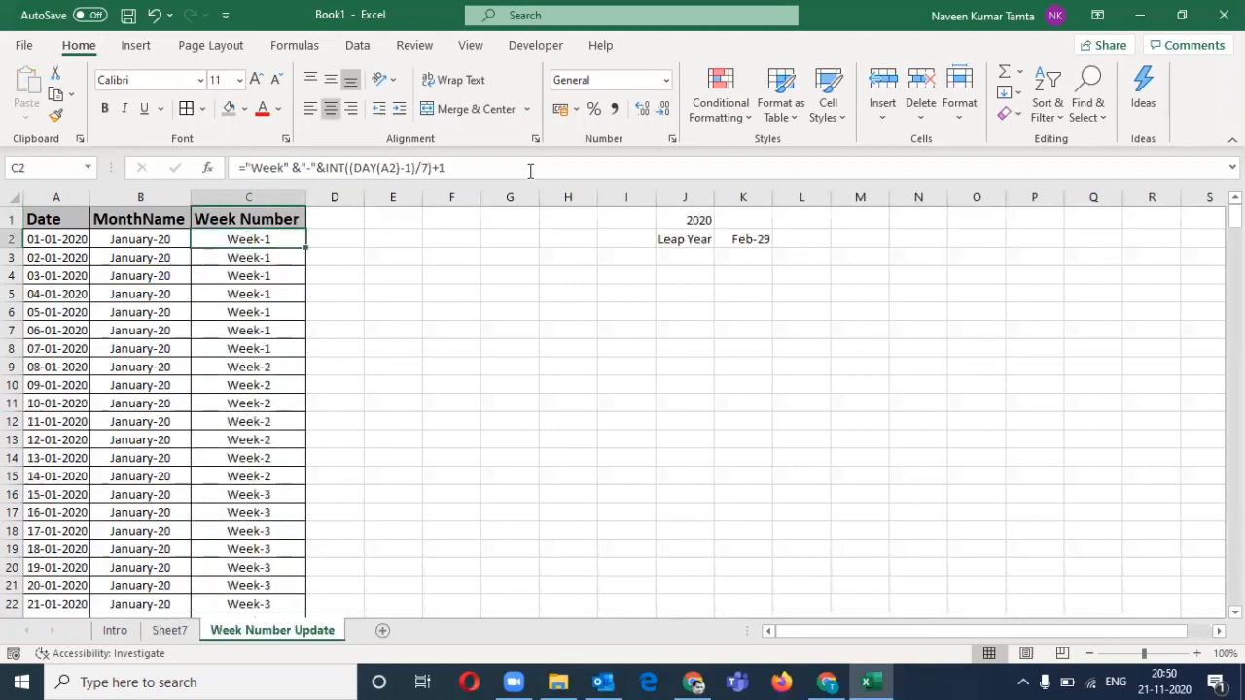
{"action": "left_click", "coordinate": [486, 166]}
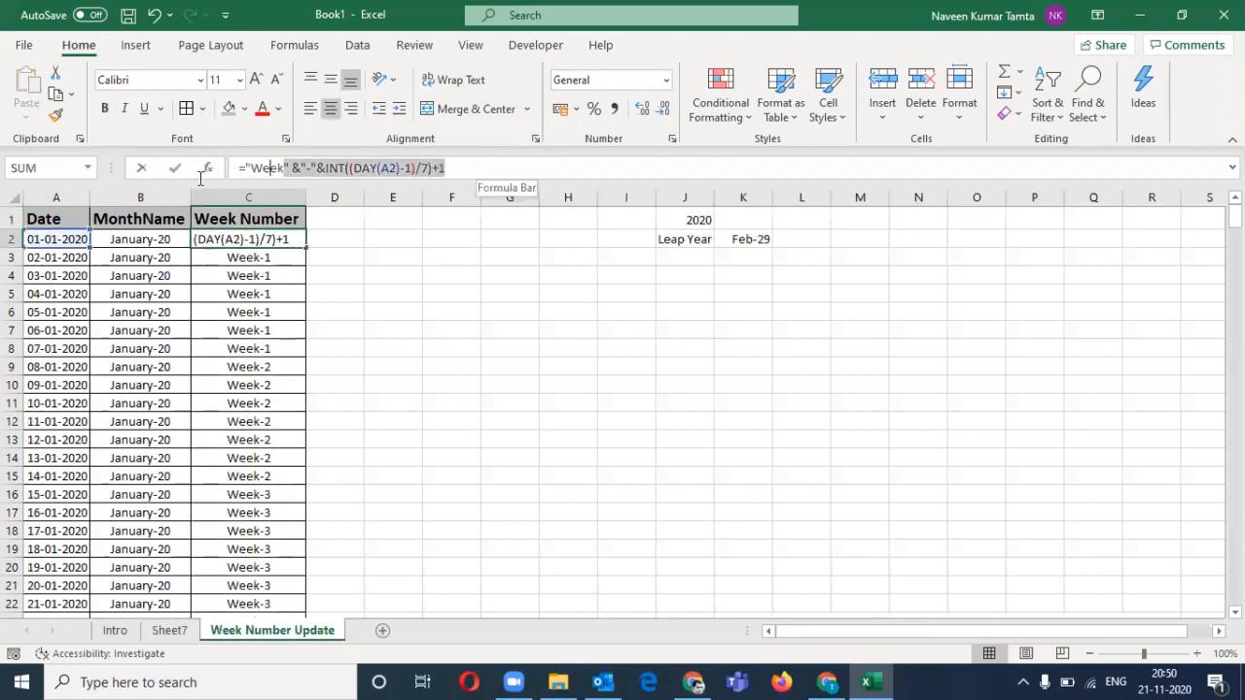
{"action": "left_click", "coordinate": [173, 175]}
{"action": "left_click", "coordinate": [170, 631]}
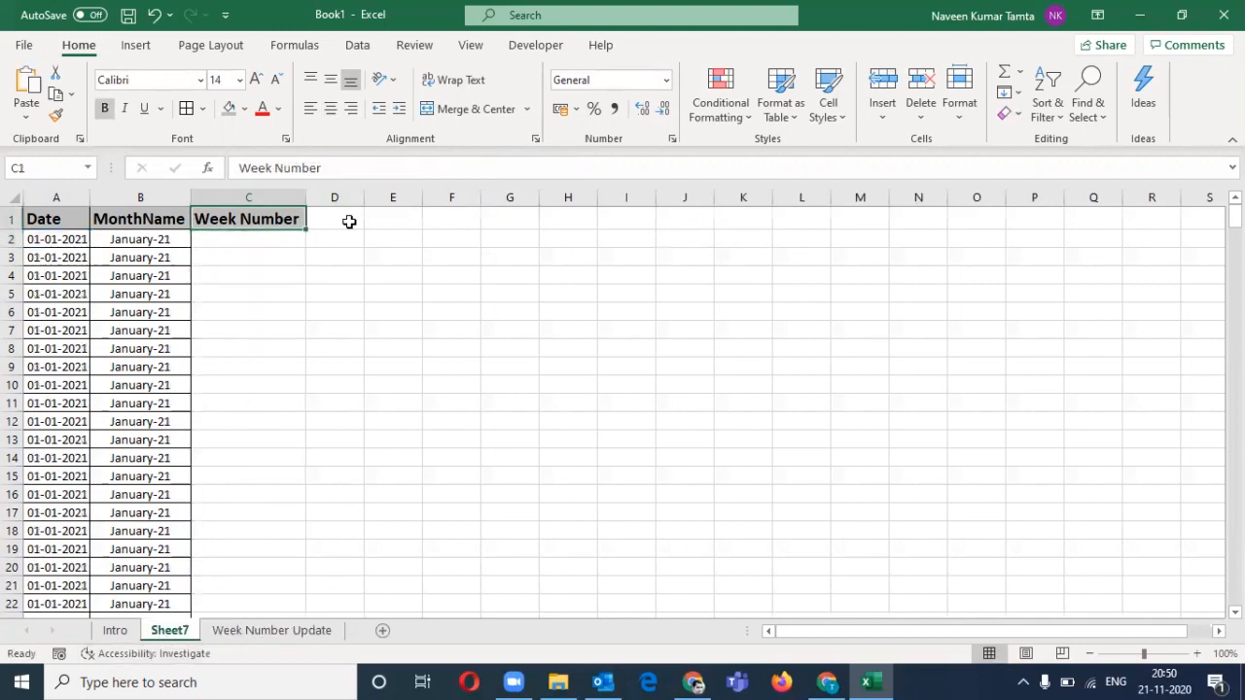
{"action": "left_click", "coordinate": [273, 237]}
{"action": "double_click", "coordinate": [274, 237]}
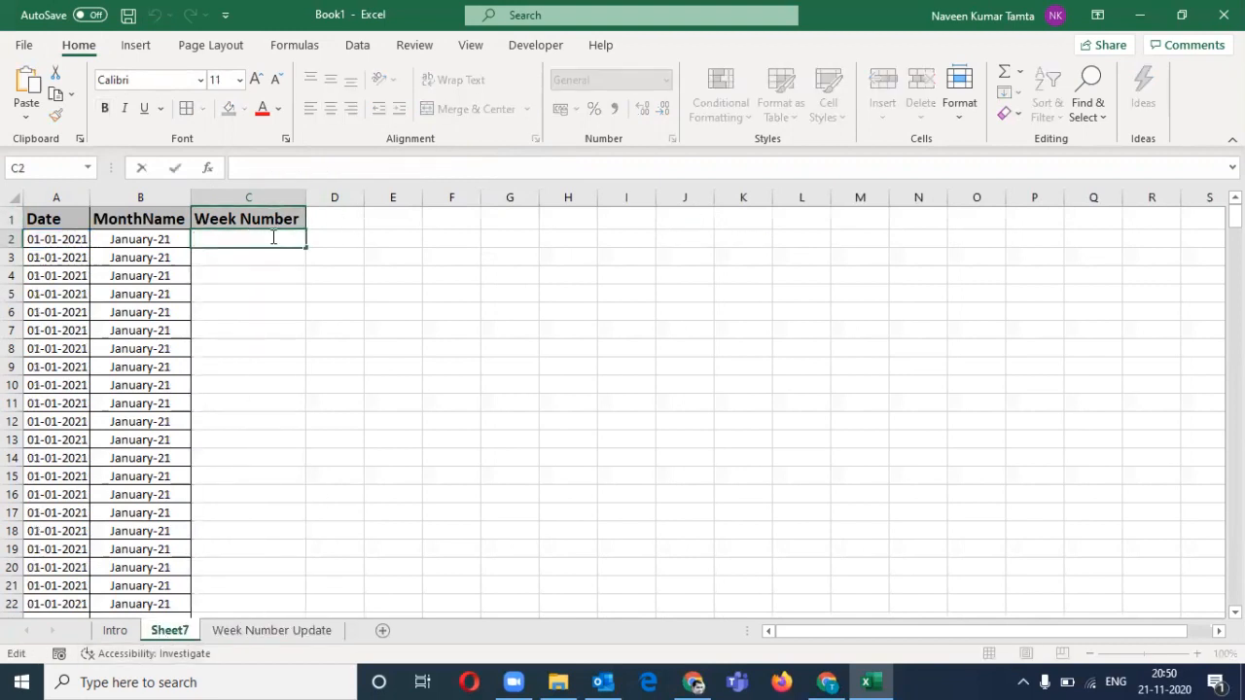
{"action": "key", "text": "ctrl+v"}
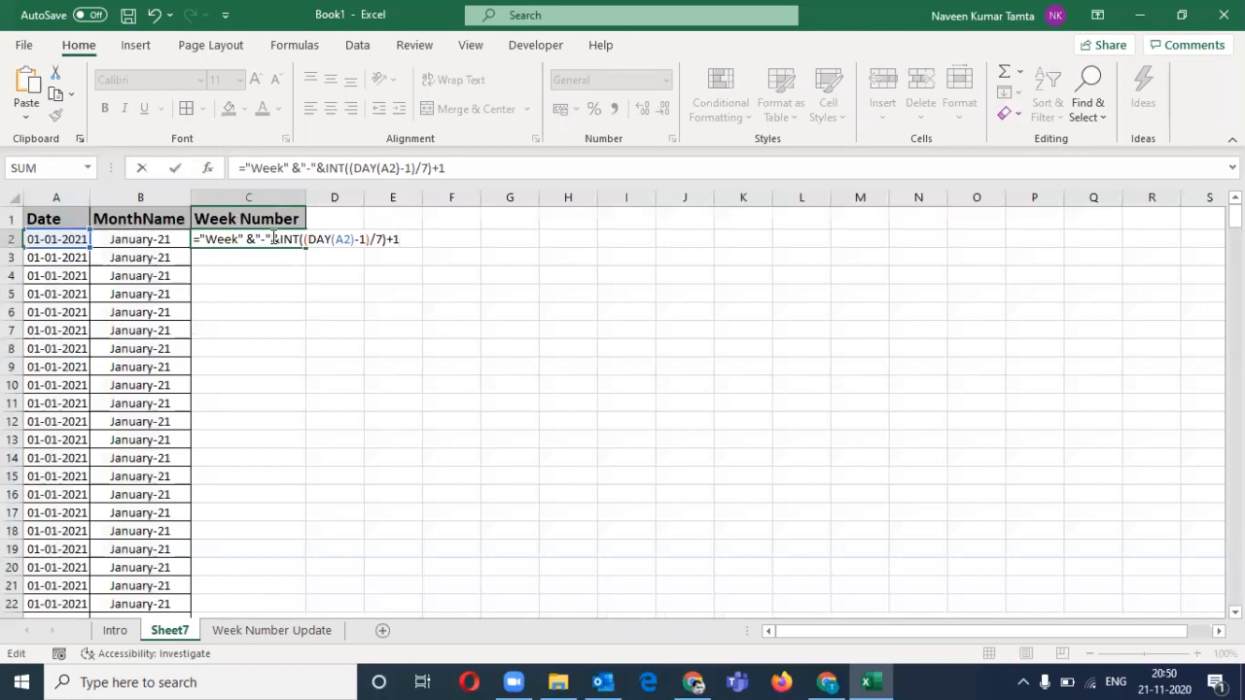
{"action": "key", "text": "ctrl+Return"}
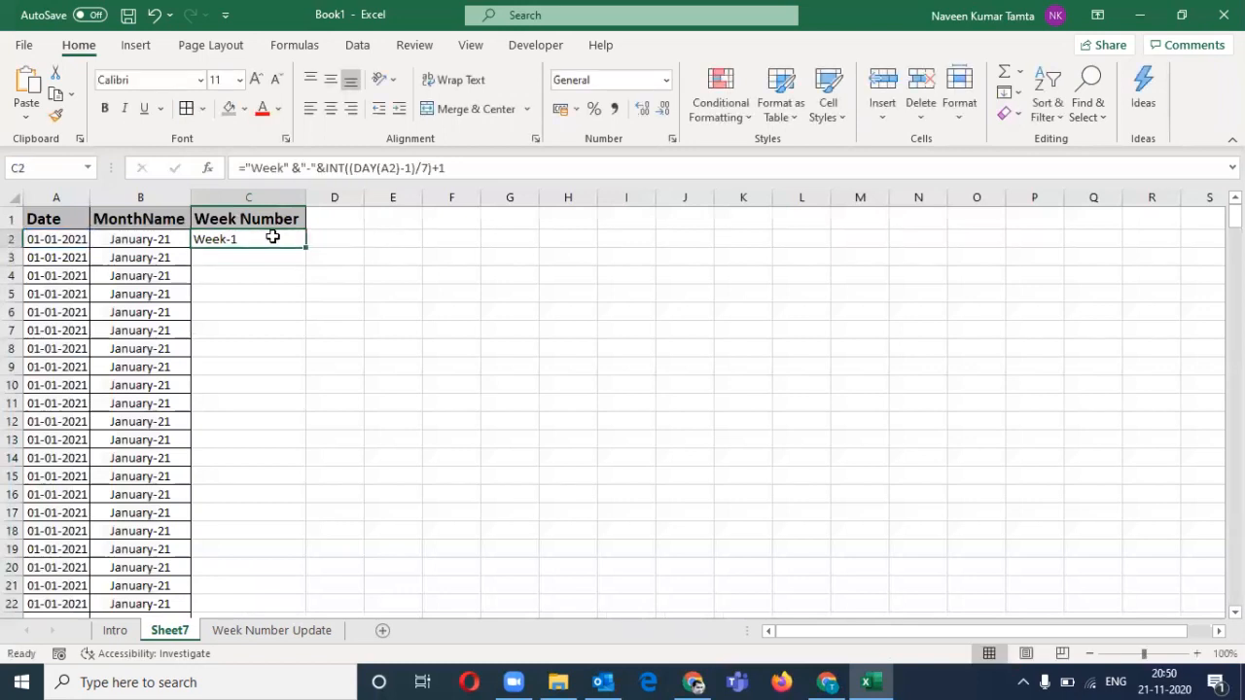
{"action": "key", "text": "F2"}
{"action": "key", "text": "Escape"}
Fill the Week Number formula down from C2 to the last data row, 367
{"action": "key", "text": "Left"}
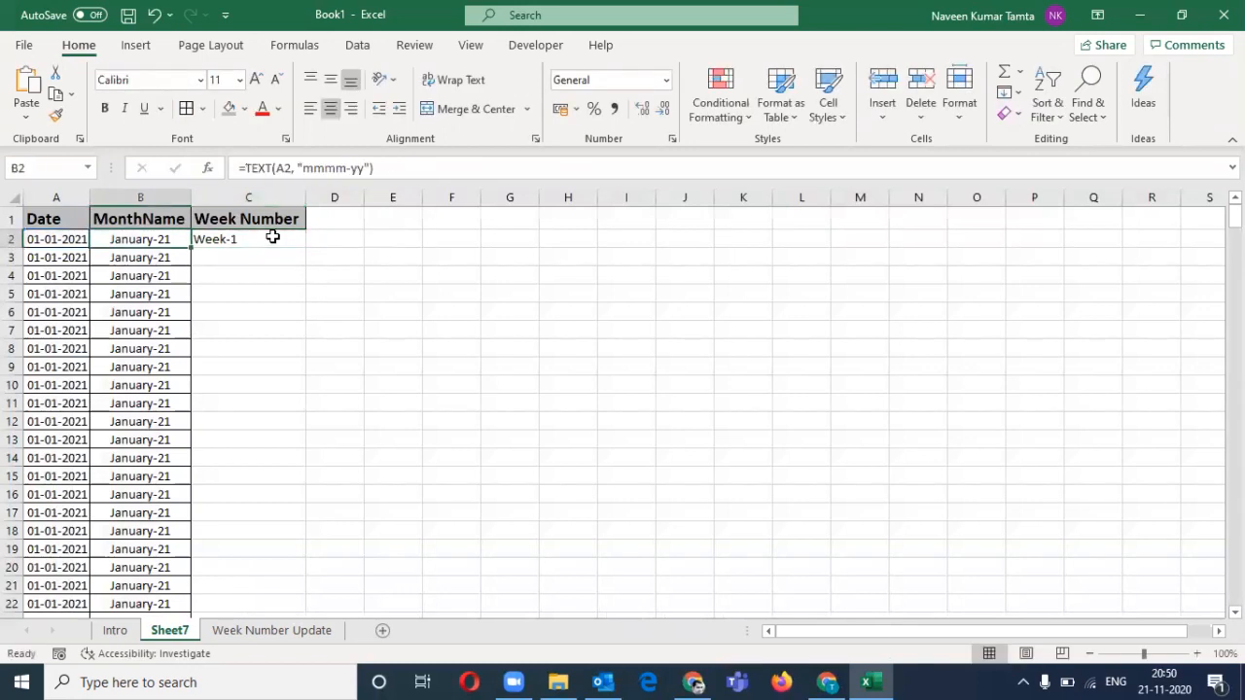
{"action": "key", "text": "ctrl+Down"}
{"action": "key", "text": "Right"}
{"action": "key", "text": "ctrl+shift+Up"}
{"action": "key", "text": "ctrl+d"}
Apply all borders to the whole Date, MonthName and Week Number table
{"action": "key", "text": "ctrl+Up"}
{"action": "key", "text": "ctrl+Left"}
{"action": "key", "text": "ctrl+shift+Right"}
{"action": "key", "text": "ctrl+shift+Down"}
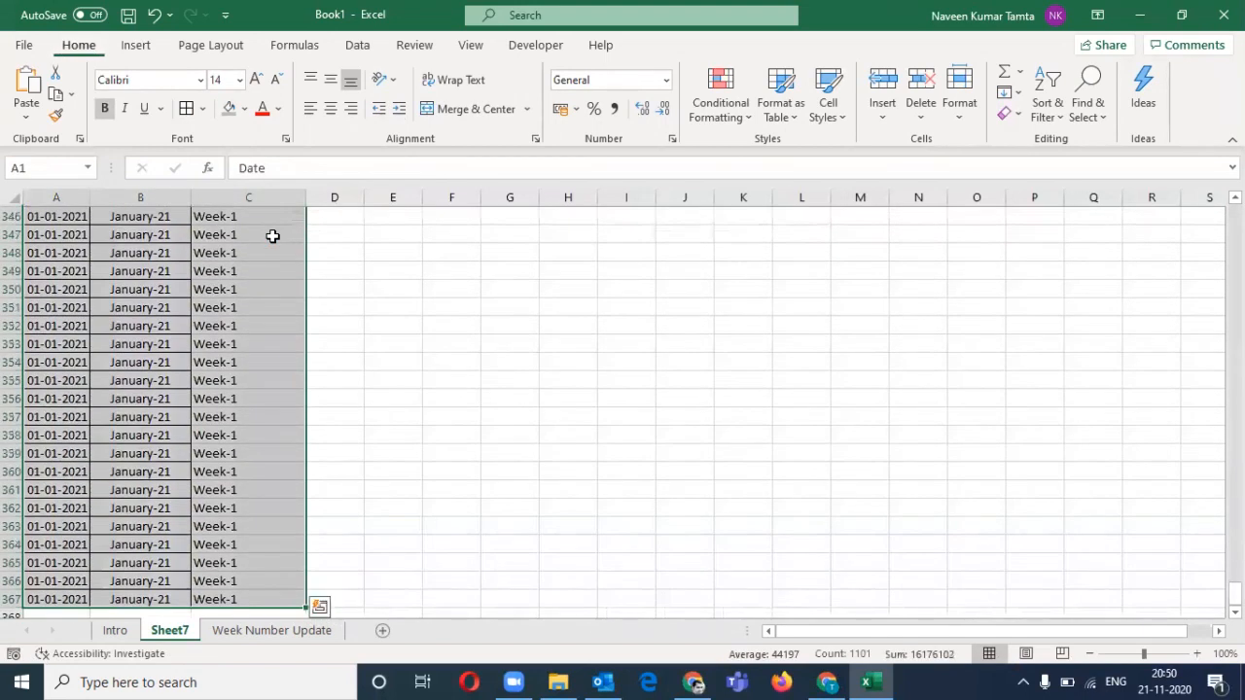
{"action": "key", "text": "alt+h"}
{"action": "key", "text": "b"}
{"action": "key", "text": "a"}
{"action": "key", "text": "ctrl+Home"}
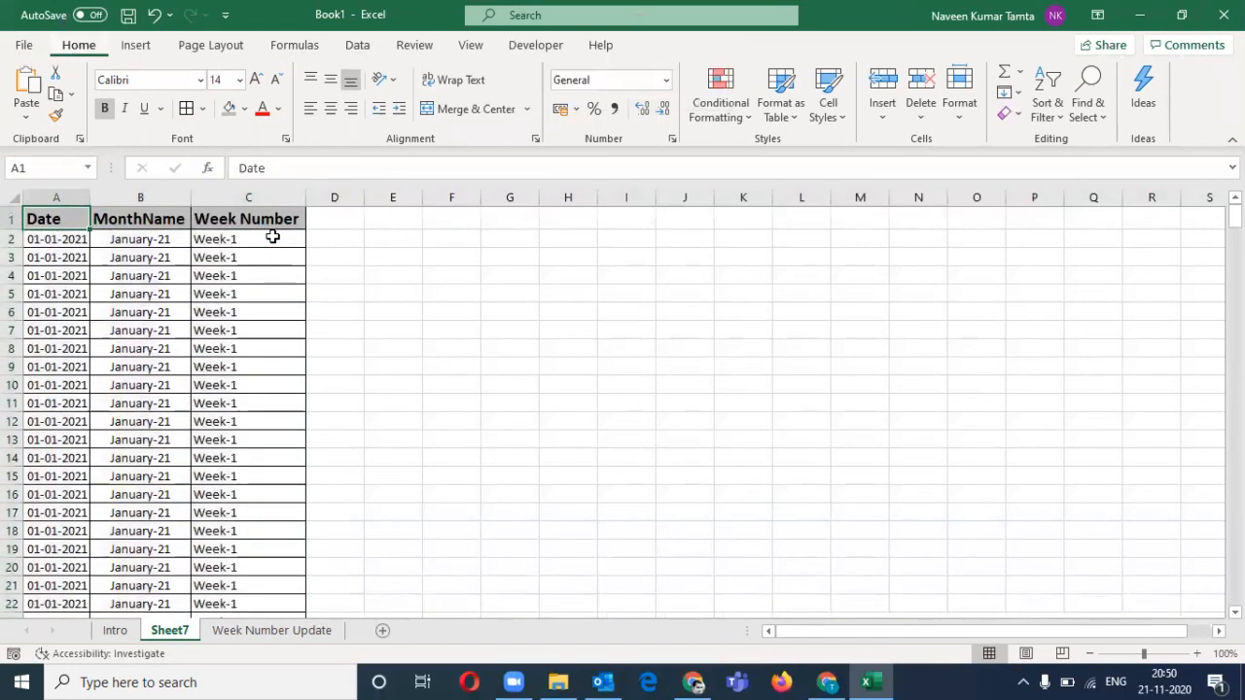
Add filters to the header row and check the MonthName filter list and the end of the column
{"action": "key", "text": "ctrl+shift+l"}
{"action": "key", "text": "Right"}
{"action": "key", "text": "alt+Down"}
{"action": "key", "text": "Escape"}
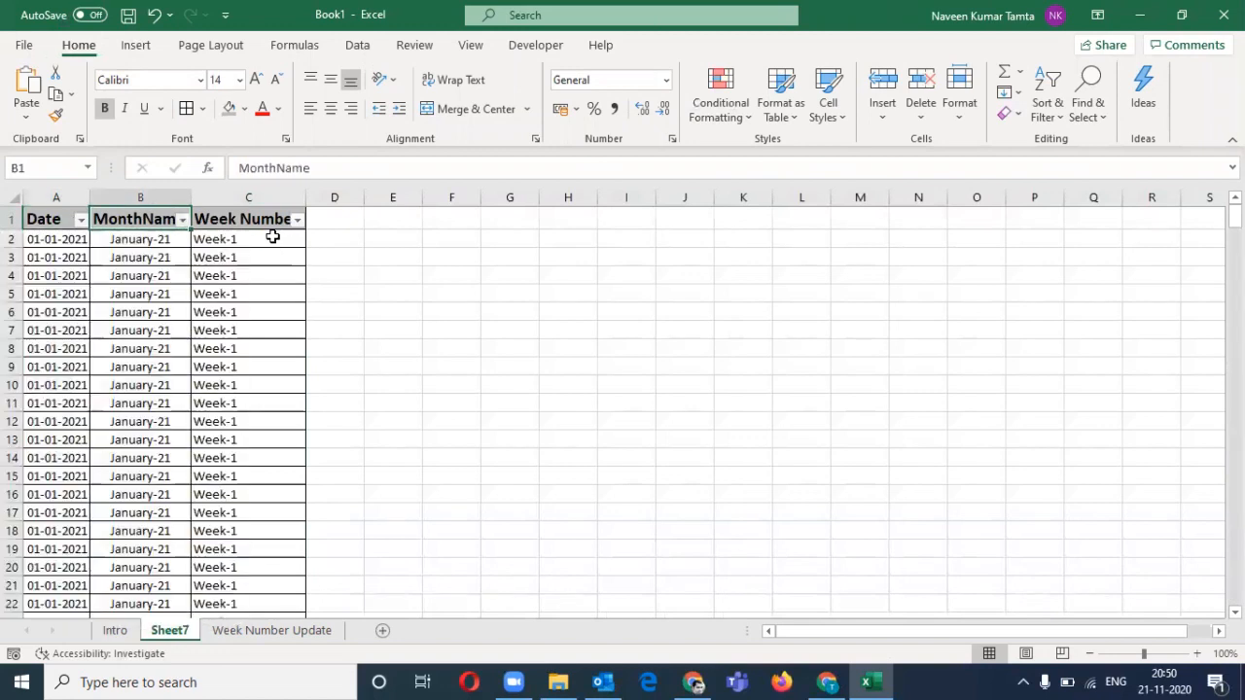
{"action": "key", "text": "Down"}
{"action": "key", "text": "ctrl+Down"}
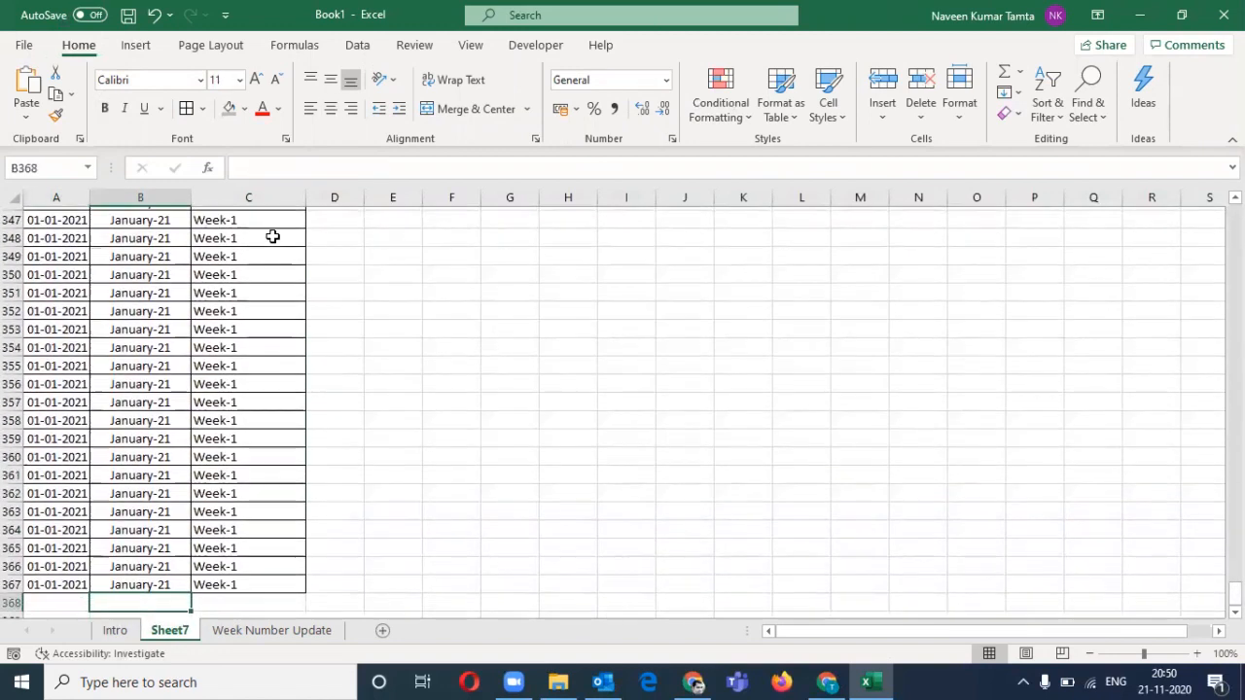
Check the Date column of Sheet7 from the first to the last data row
{"action": "key", "text": "Left"}
{"action": "key", "text": "ctrl+Up"}
{"action": "key", "text": "Down"}
{"action": "key", "text": "Up"}
{"action": "key", "text": "Down"}
{"action": "key", "text": "ctrl+Down"}
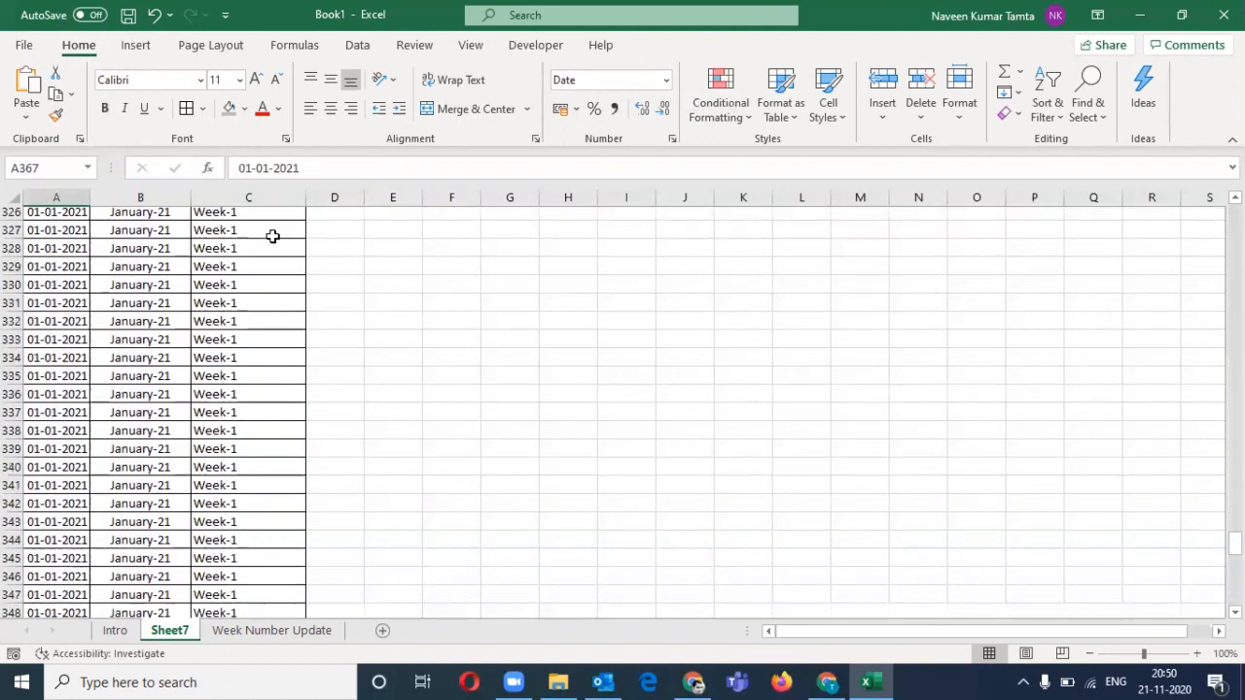
{"action": "key", "text": "ctrl+Up"}
{"action": "key", "text": "Down"}
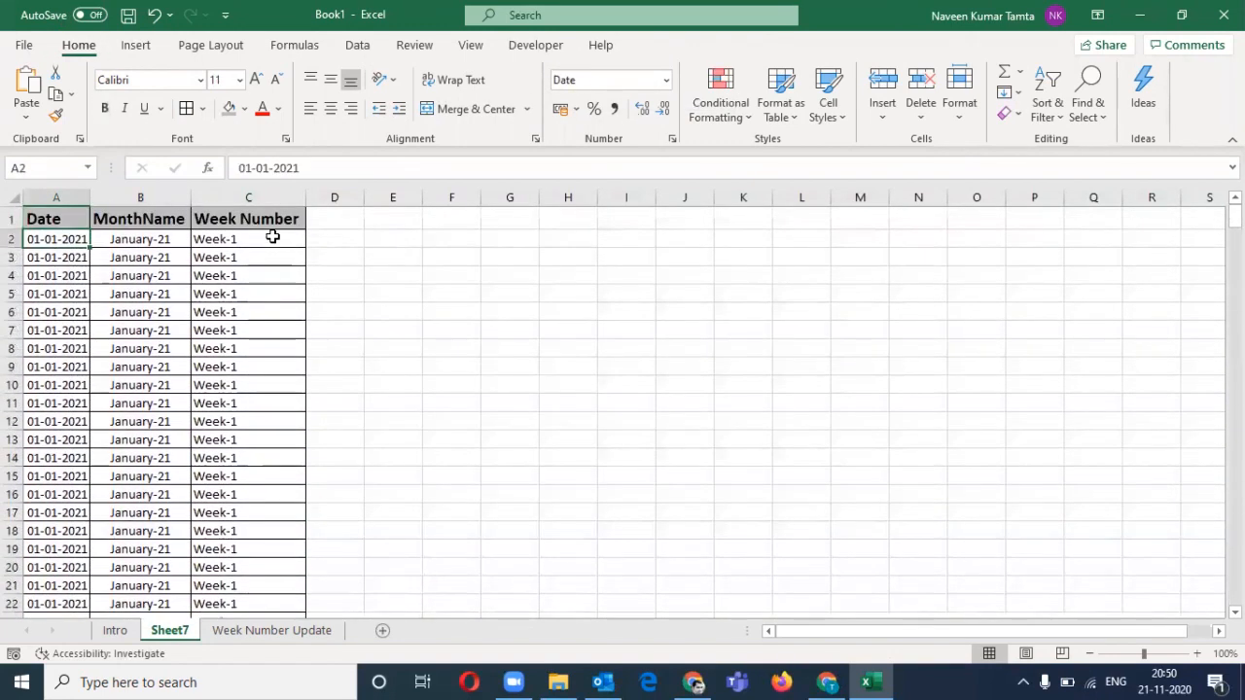
Copy the dates from A2 down in Week Number Update into the Date column of Sheet7, starting at A2
{"action": "key", "text": "ctrl+Page_Up"}
{"action": "key", "text": "ctrl+Page_Down"}
{"action": "key", "text": "ctrl+Page_Down"}
{"action": "key", "text": "Left"}
{"action": "key", "text": "Left"}
{"action": "key", "text": "ctrl+shift+Down"}
{"action": "key", "text": "ctrl+c"}
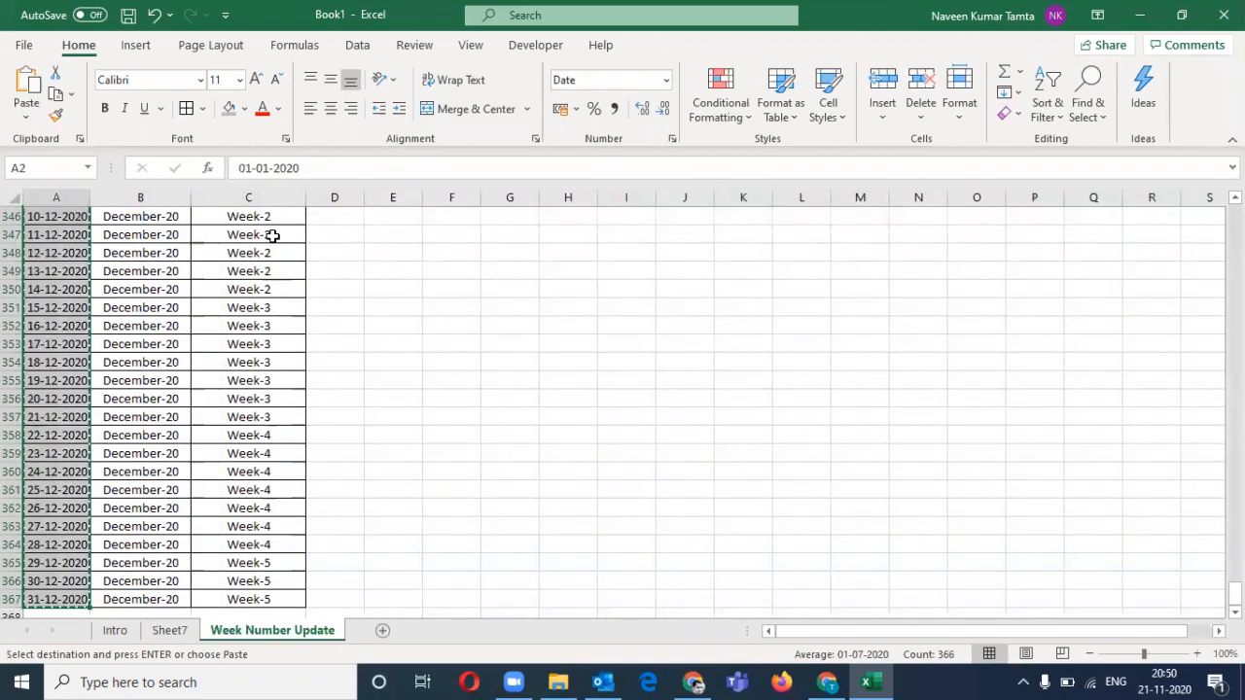
{"action": "key", "text": "ctrl+Page_Up"}
{"action": "key", "text": "ctrl+v"}
Change the first date in A2 of Sheet7 to 01-01-2021
{"action": "key", "text": "Up"}
{"action": "key", "text": "Down"}
{"action": "key", "text": "F2"}
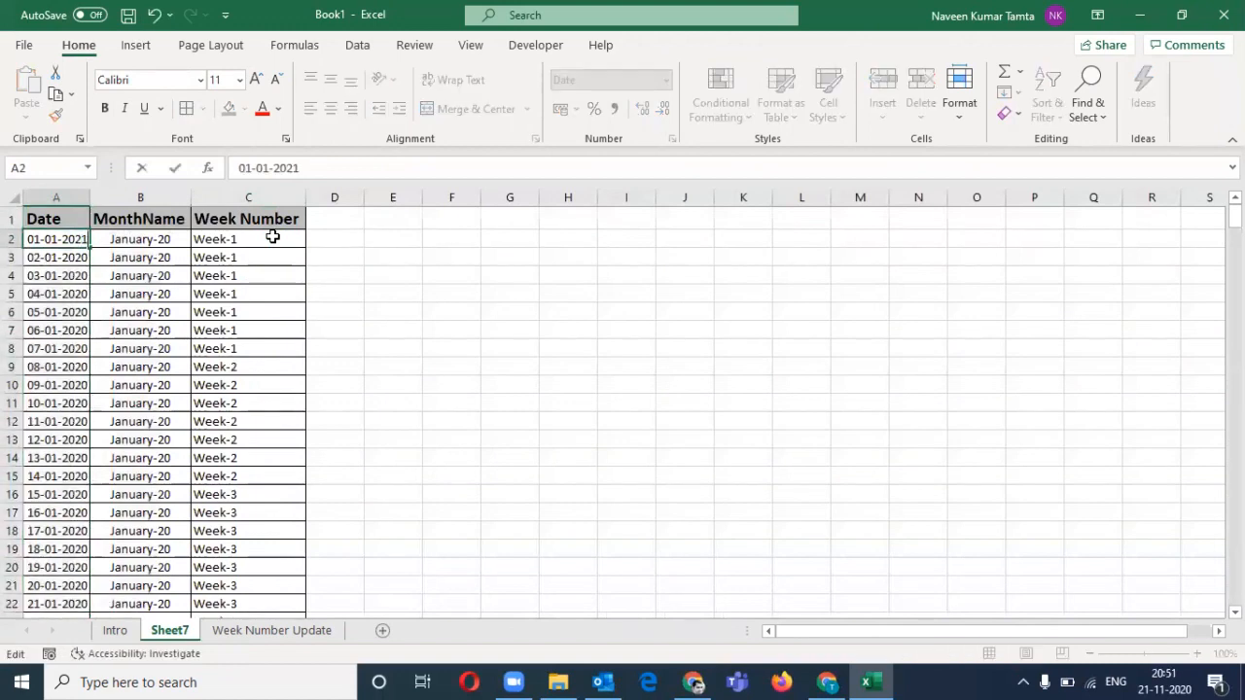
{"action": "key", "text": "ctrl+Return"}
Fill the Date column from A2 down to row 367 as a series with the default Series settings
{"action": "key", "text": "ctrl+shift+Down"}
{"action": "key", "text": "alt+h"}
{"action": "key", "text": "f"}
{"action": "key", "text": "i"}
{"action": "key", "text": "s"}
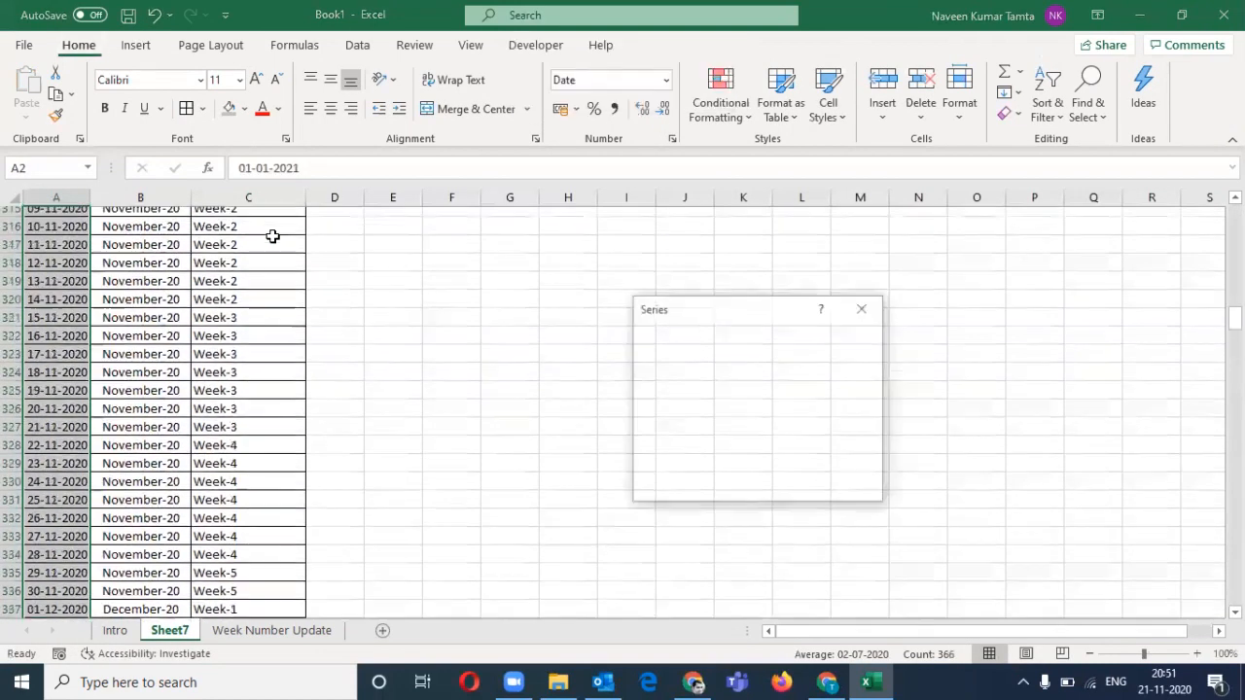
{"action": "key", "text": "Return"}
Delete the last data row, 367, which holds the date 01-01-2022
{"action": "key", "text": "ctrl+Down"}
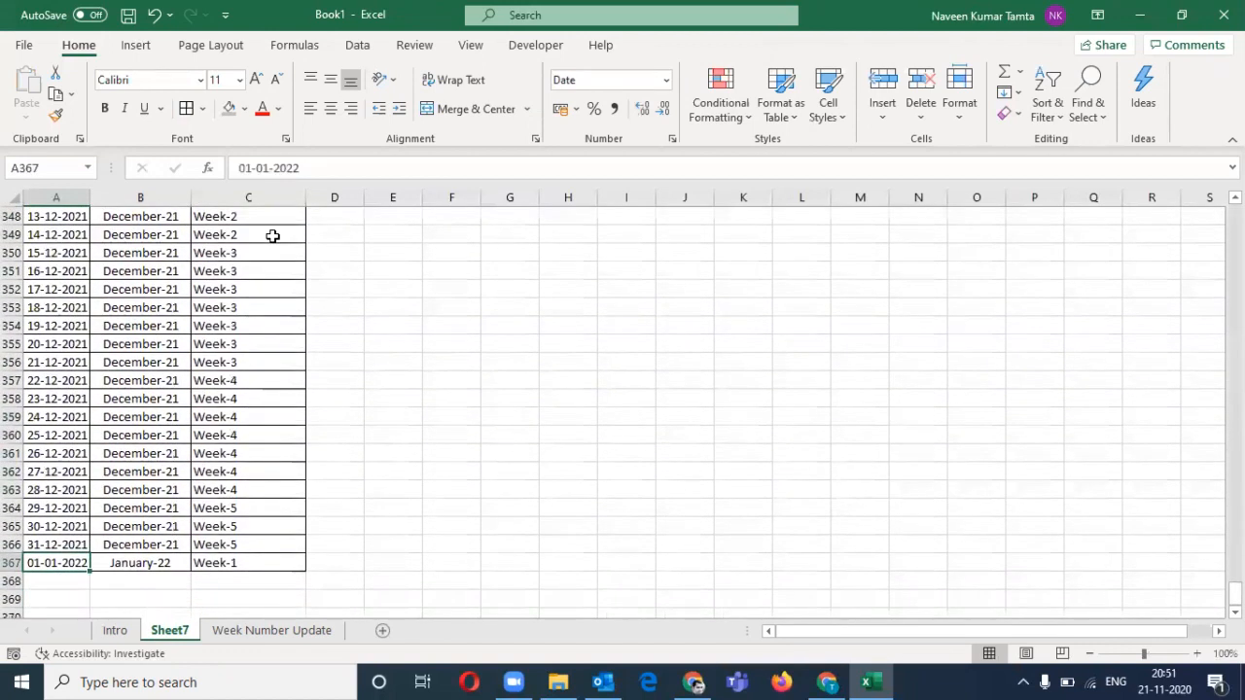
{"action": "key", "text": "shift+space"}
{"action": "key", "text": "ctrl+minus"}
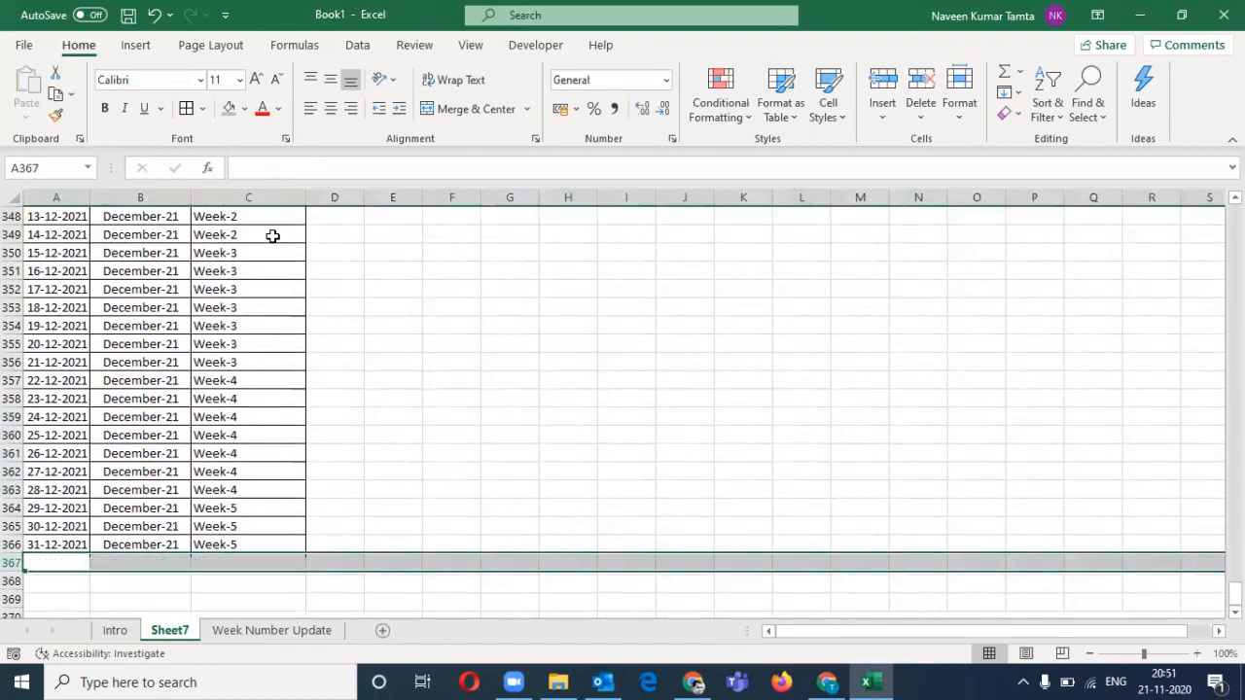
{"action": "key", "text": "Up"}
{"action": "key", "text": "ctrl+Home"}
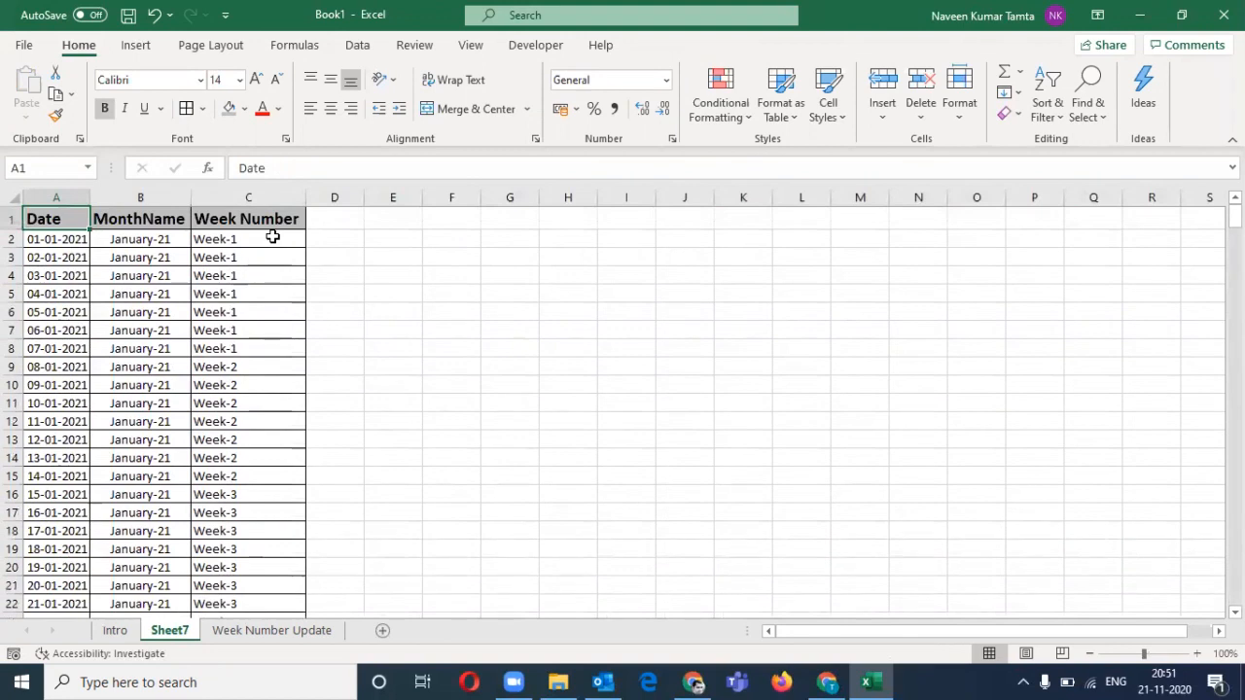
Check the first and last dates in the Date column and select all of its dates
{"action": "key", "text": "Down"}
{"action": "key", "text": "ctrl+Down"}
{"action": "key", "text": "ctrl+Up"}
{"action": "key", "text": "Down"}
{"action": "key", "text": "ctrl+shift+Down"}
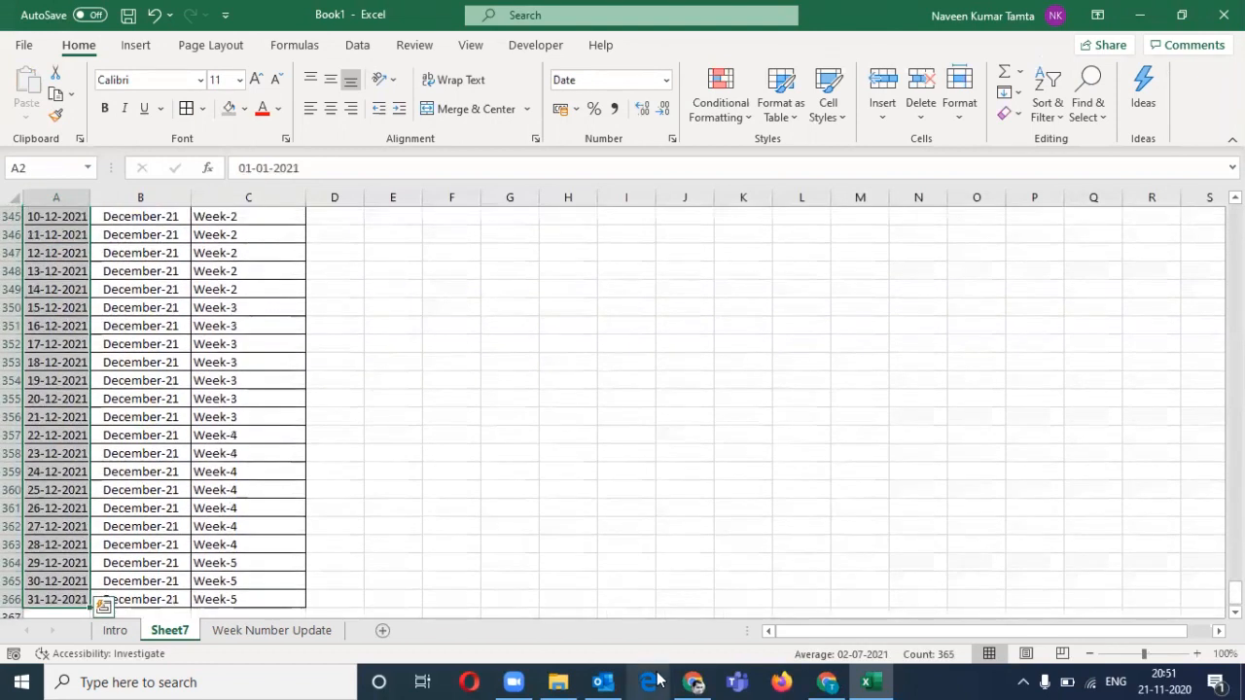
{"action": "key", "text": "ctrl+Home"}
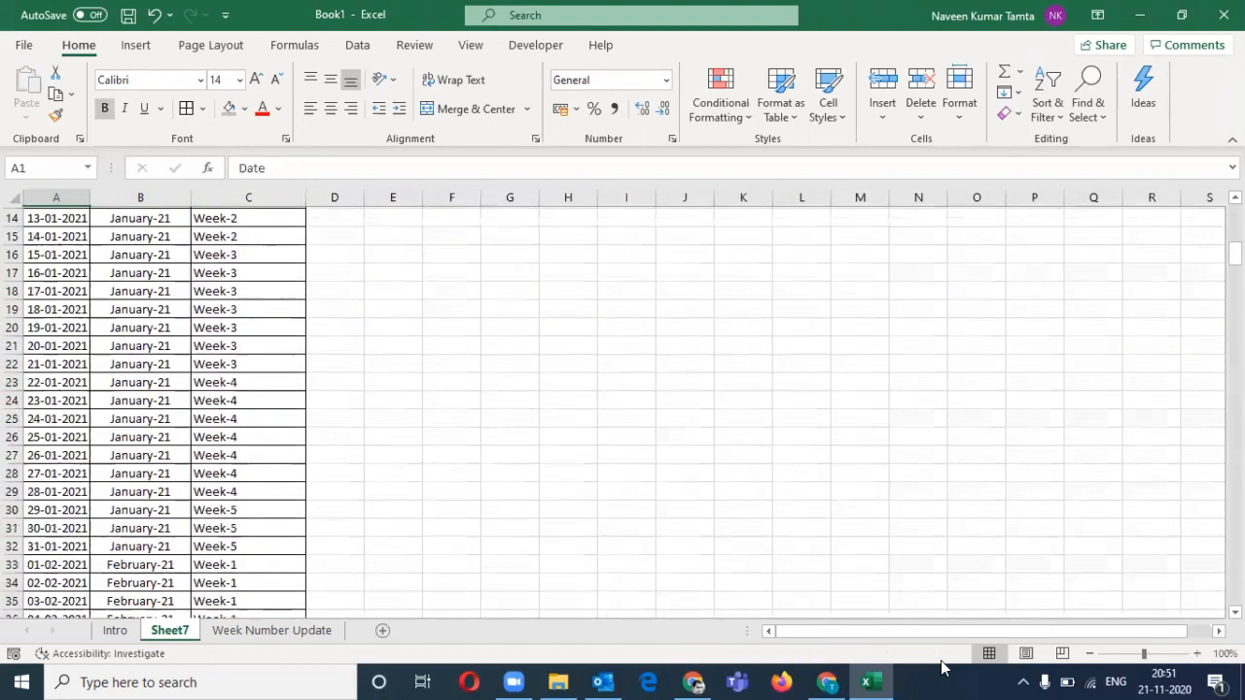
Add filters to the header row and filter MonthName to February-21 only
{"action": "key", "text": "Down"}
{"action": "key", "text": "Right"}
{"action": "key", "text": "Up"}
{"action": "key", "text": "Right"}
{"action": "key", "text": "Left"}
{"action": "key", "text": "ctrl+shift+l"}
{"action": "key", "text": "alt+Down"}
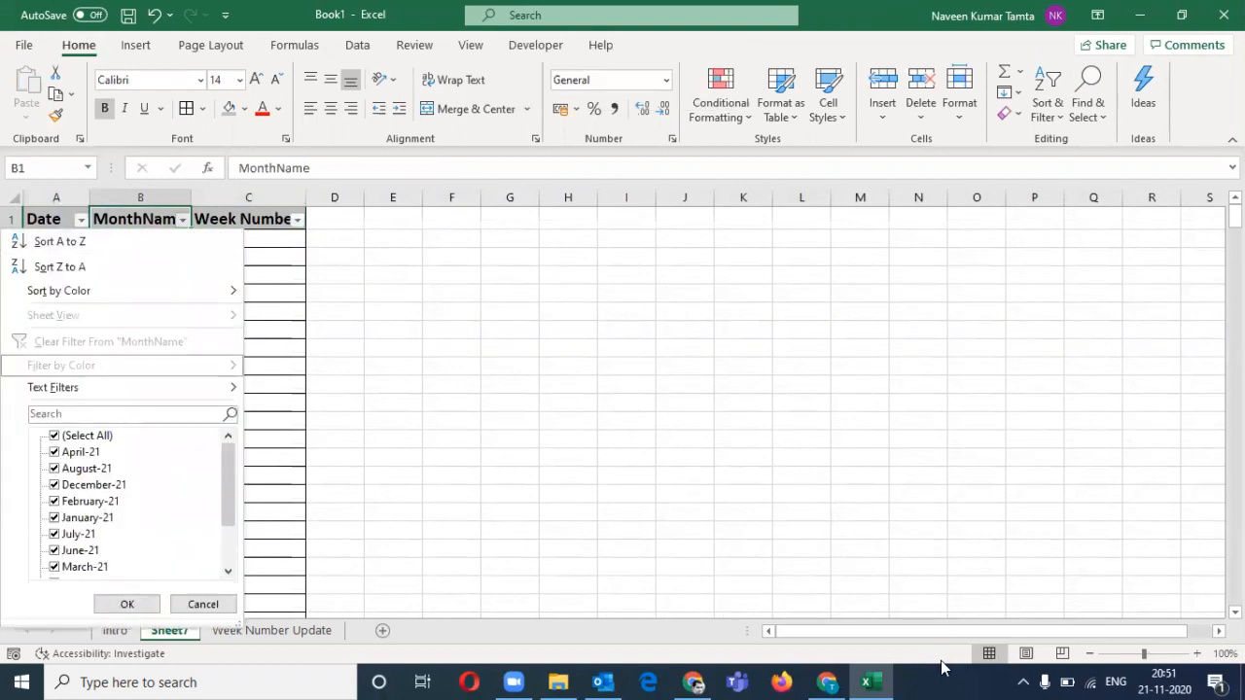
{"action": "key", "text": "Down"}
{"action": "key", "text": "Down"}
{"action": "key", "text": "Down"}
{"action": "key", "text": "Down"}
{"action": "key", "text": "space"}
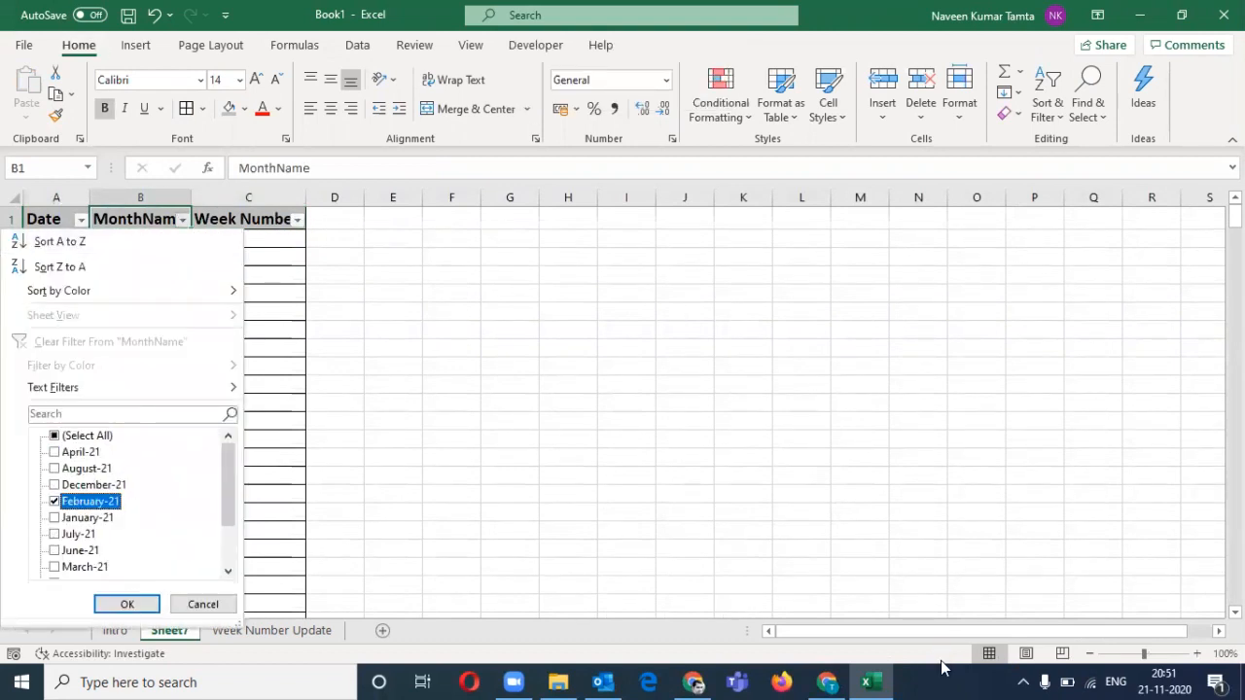
{"action": "key", "text": "Return"}
Examine which weeks the Week Number filter list offers for February-21
{"action": "key", "text": "Right"}
{"action": "key", "text": "alt+Down"}
{"action": "key", "text": "Down"}
{"action": "key", "text": "Down"}
{"action": "key", "text": "Down"}
{"action": "key", "text": "Down"}
{"action": "key", "text": "Down"}
{"action": "key", "text": "Down"}
{"action": "key", "text": "Down"}
{"action": "key", "text": "Down"}
{"action": "key", "text": "Down"}
{"action": "key", "text": "Down"}
{"action": "key", "text": "Down"}
{"action": "key", "text": "Down"}
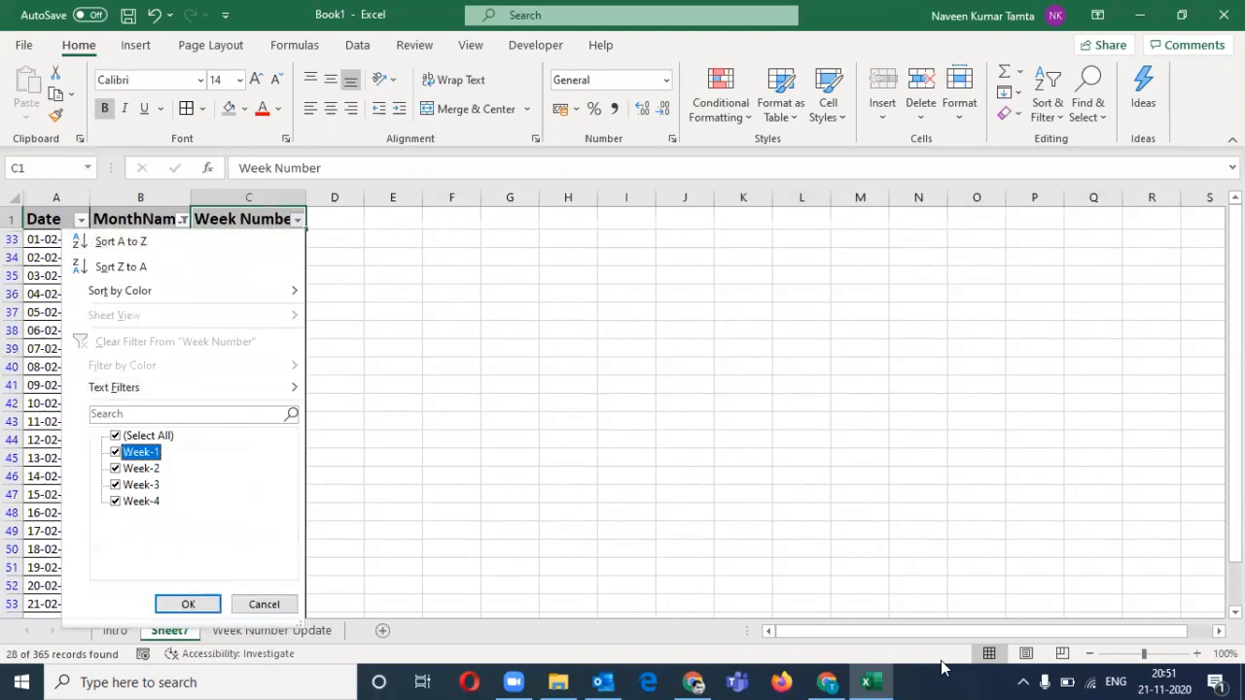
{"action": "key", "text": "Up"}
{"action": "key", "text": "Up"}
{"action": "key", "text": "Up"}
{"action": "key", "text": "Down"}
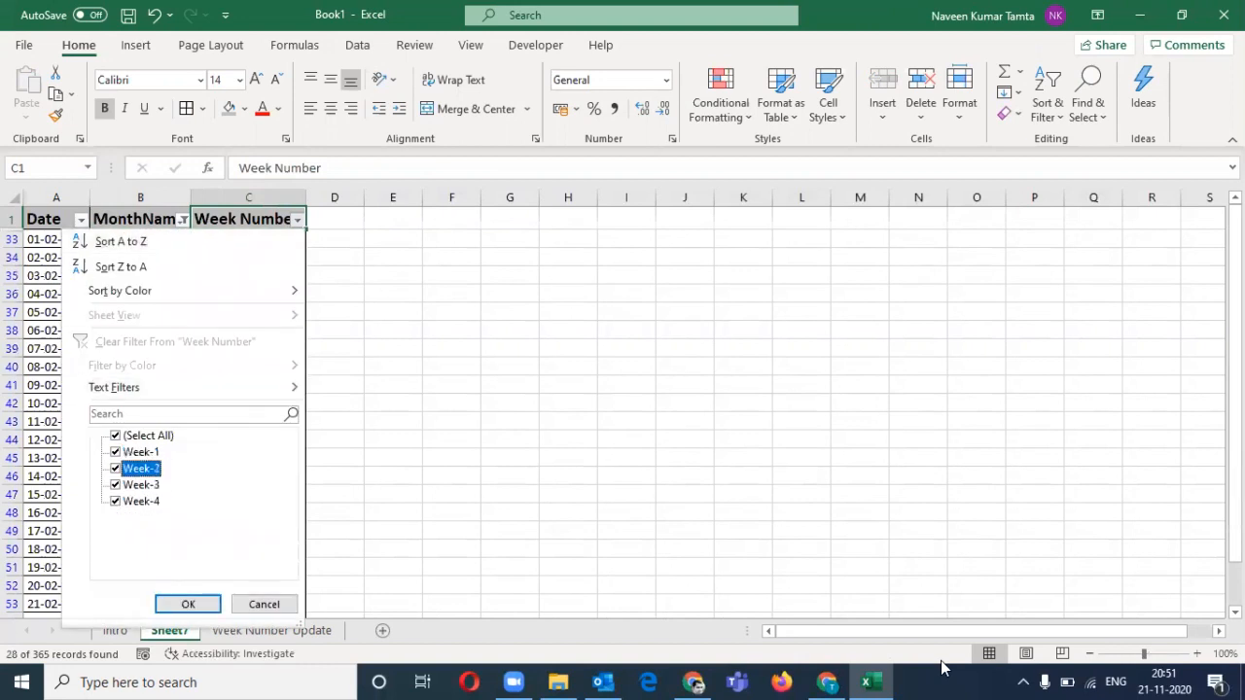
{"action": "key", "text": "Down"}
{"action": "key", "text": "Down"}
{"action": "key", "text": "Escape"}
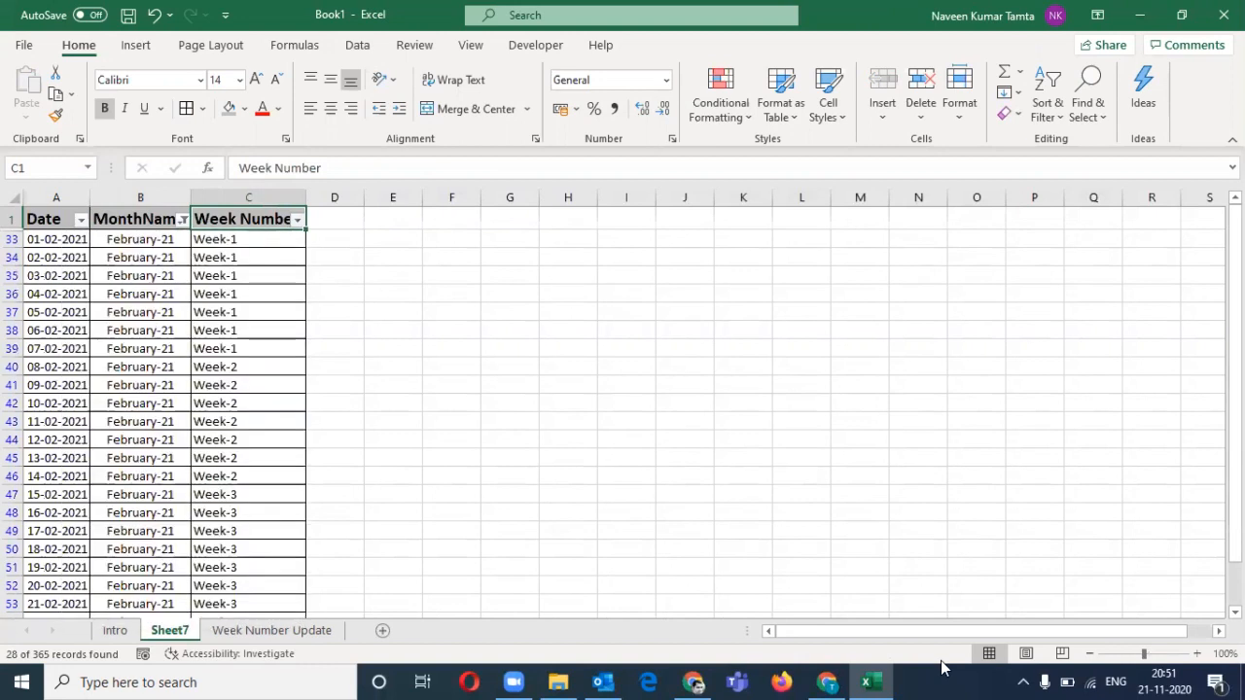
Switch the MonthName filter from February-21 to January-21
{"action": "key", "text": "Left"}
{"action": "key", "text": "alt+Down"}
{"action": "key", "text": "Down"}
{"action": "key", "text": "Down"}
{"action": "key", "text": "Down"}
{"action": "key", "text": "Down"}
{"action": "key", "text": "Down"}
{"action": "key", "text": "Down"}
{"action": "key", "text": "space"}
{"action": "key", "text": "Down"}
{"action": "key", "text": "Down"}
{"action": "key", "text": "Down"}
{"action": "key", "text": "Down"}
{"action": "key", "text": "Down"}
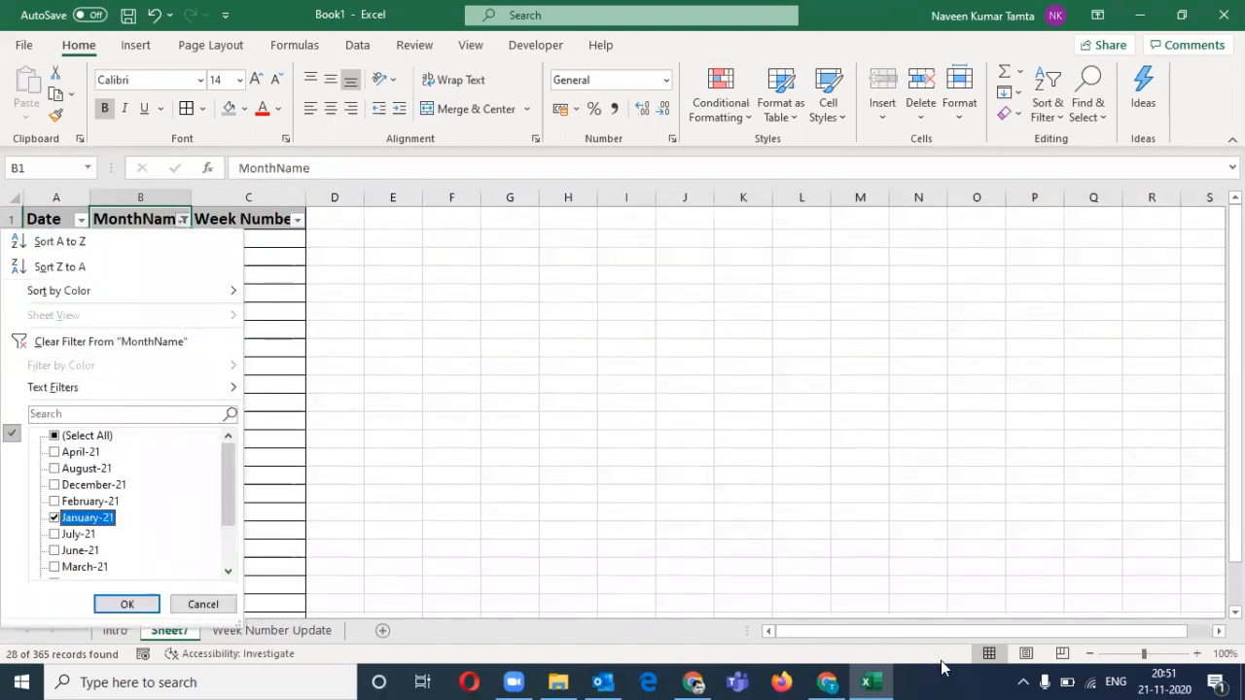
{"action": "key", "text": "Return"}
Examine the Week Number filter list for January-21 and remove the filters from the table
{"action": "key", "text": "Right"}
{"action": "key", "text": "alt+Down"}
{"action": "key", "text": "Down"}
{"action": "key", "text": "Down"}
{"action": "key", "text": "Down"}
{"action": "key", "text": "Down"}
{"action": "key", "text": "Down"}
{"action": "key", "text": "Down"}
{"action": "key", "text": "Down"}
{"action": "key", "text": "Down"}
{"action": "key", "text": "Down"}
{"action": "key", "text": "Down"}
{"action": "key", "text": "Escape"}
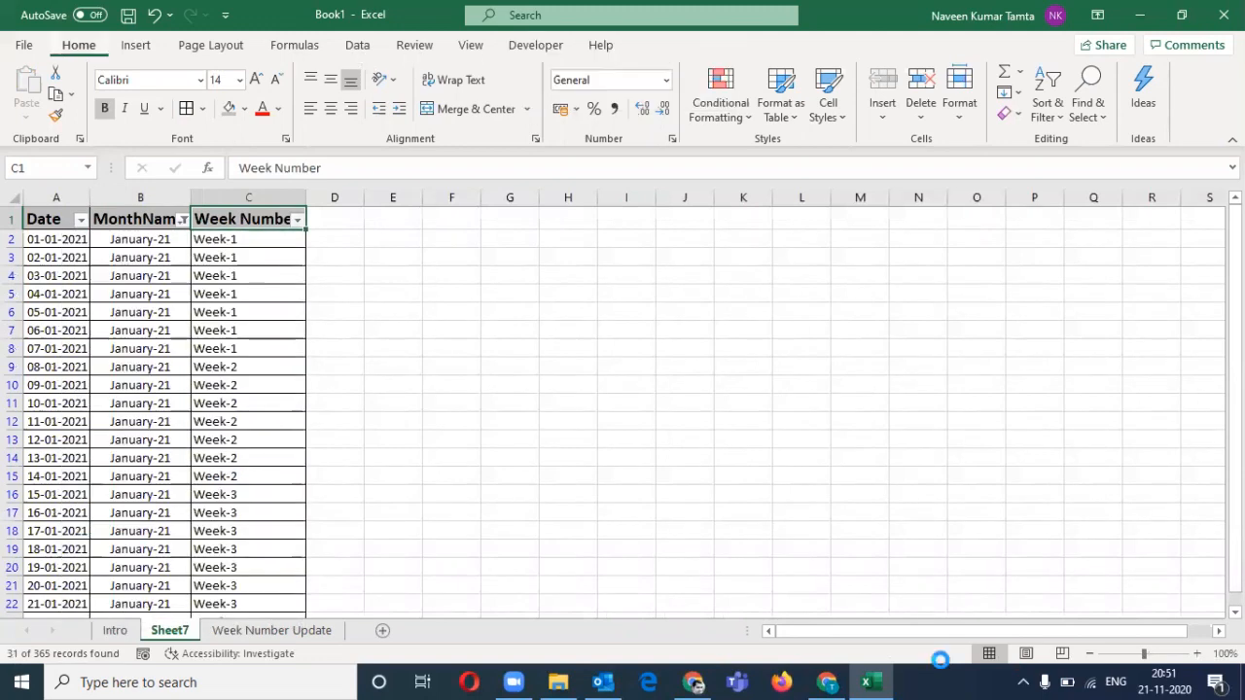
{"action": "key", "text": "ctrl+shift+l"}
{"action": "key", "text": "ctrl+Home"}
Copy the MonthName and Week Number columns, B1:C366, and insert a new blank worksheet
{"action": "key", "text": "Right"}
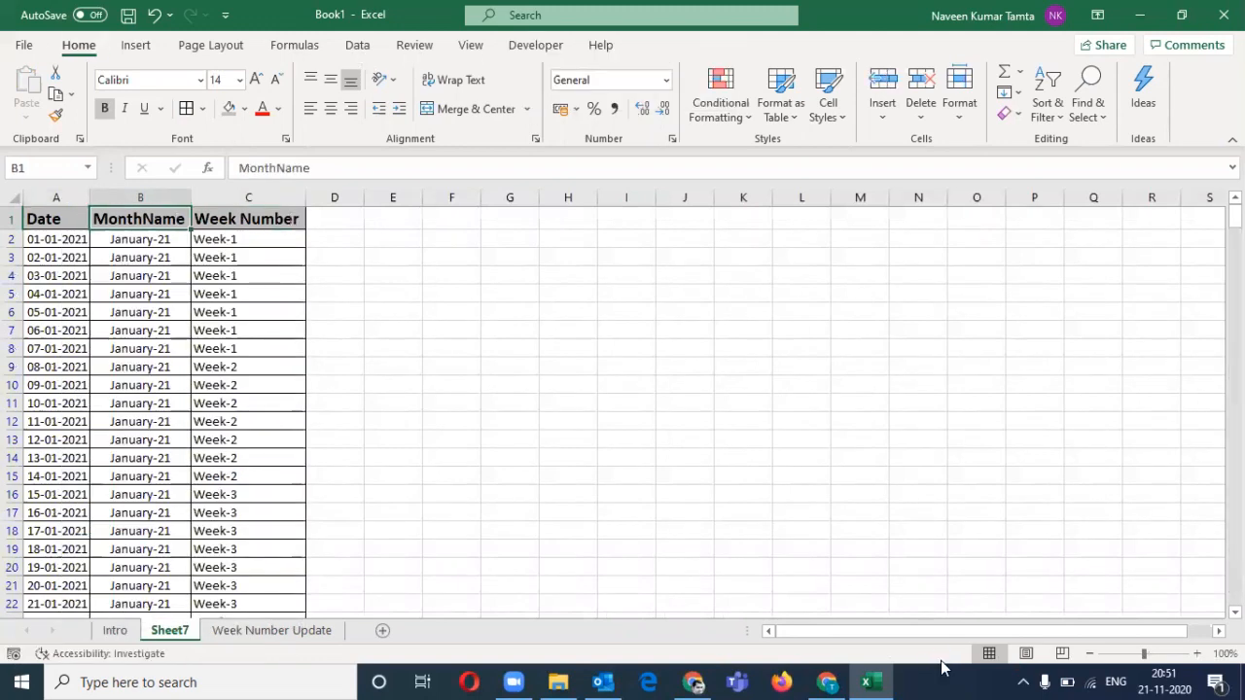
{"action": "key", "text": "shift+Right"}
{"action": "key", "text": "ctrl+shift+Down"}
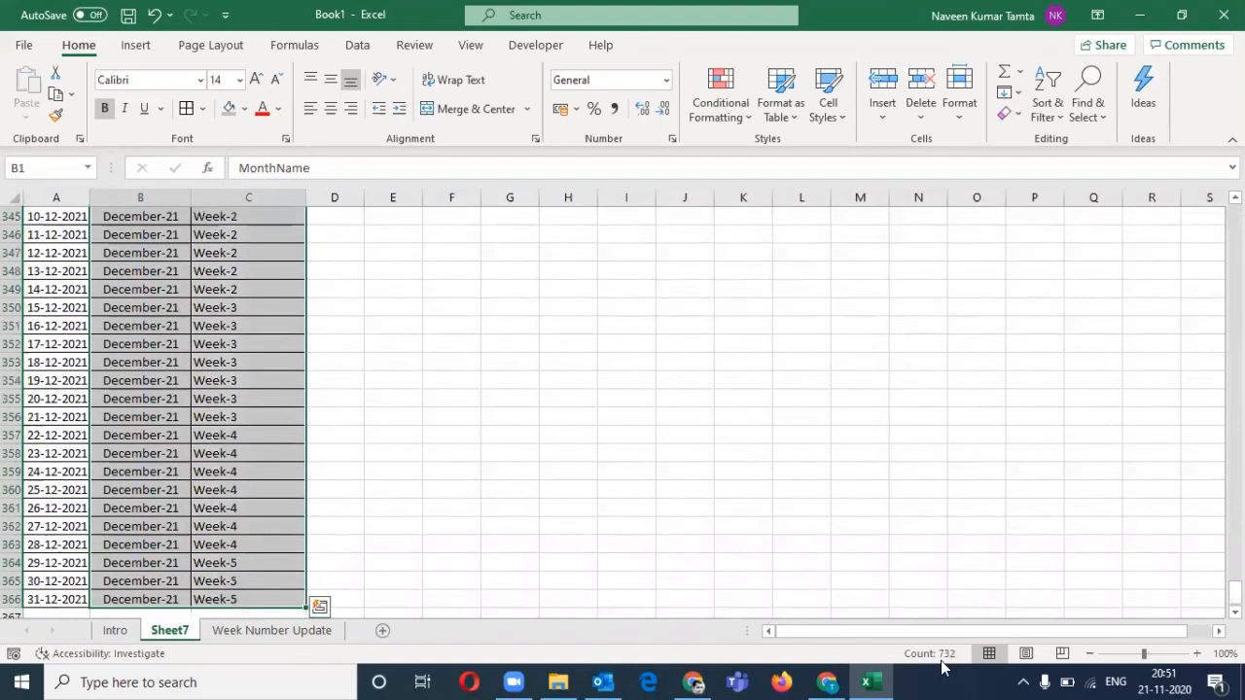
{"action": "key", "text": "ctrl+c"}
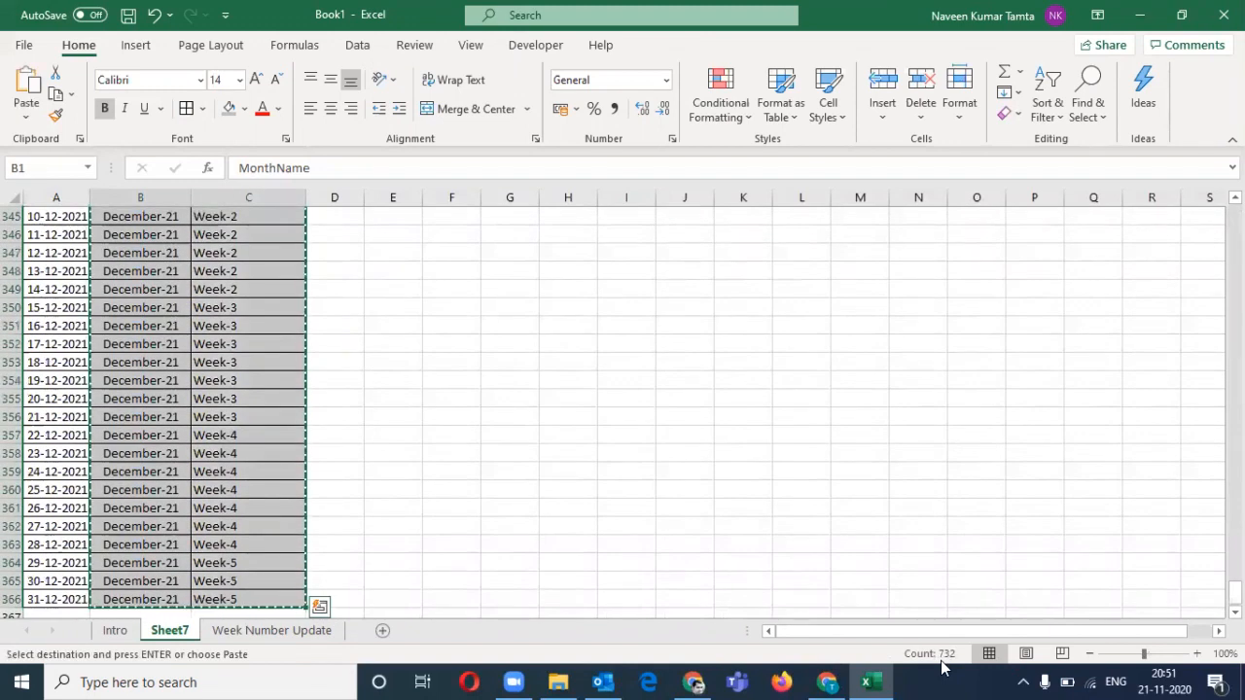
{"action": "key", "text": "shift+F11"}
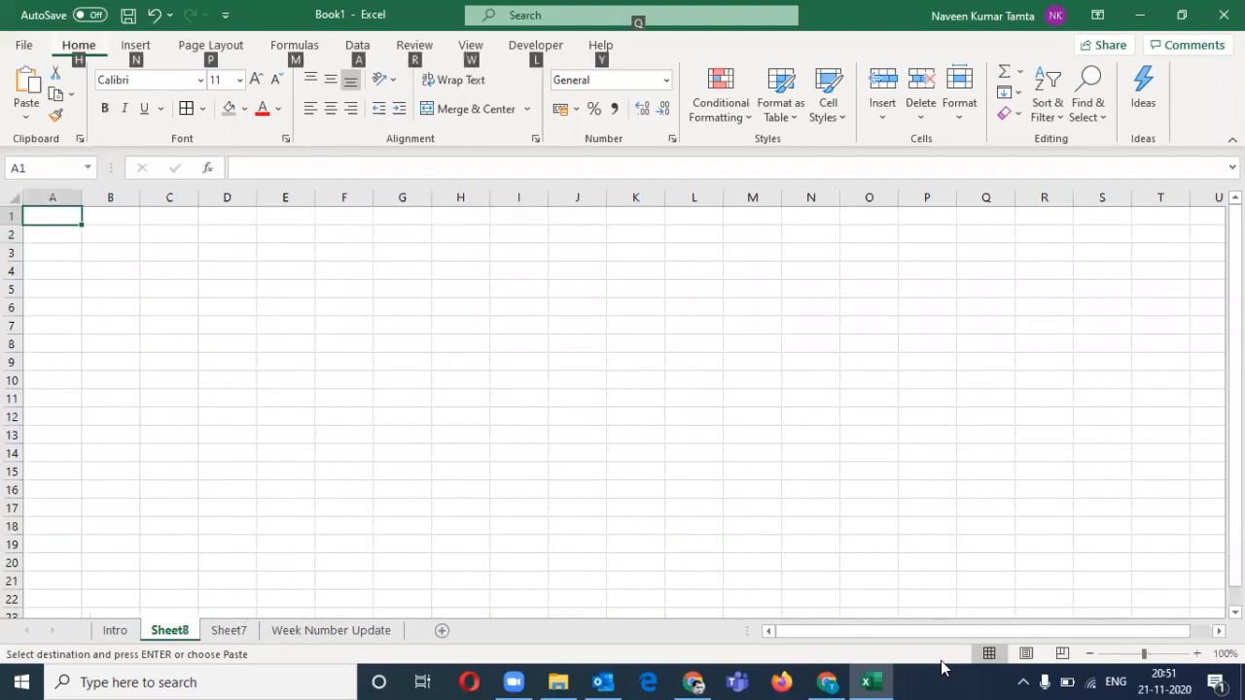
Insert another blank worksheet and delete it
{"action": "key", "text": "alt+shift+F1"}
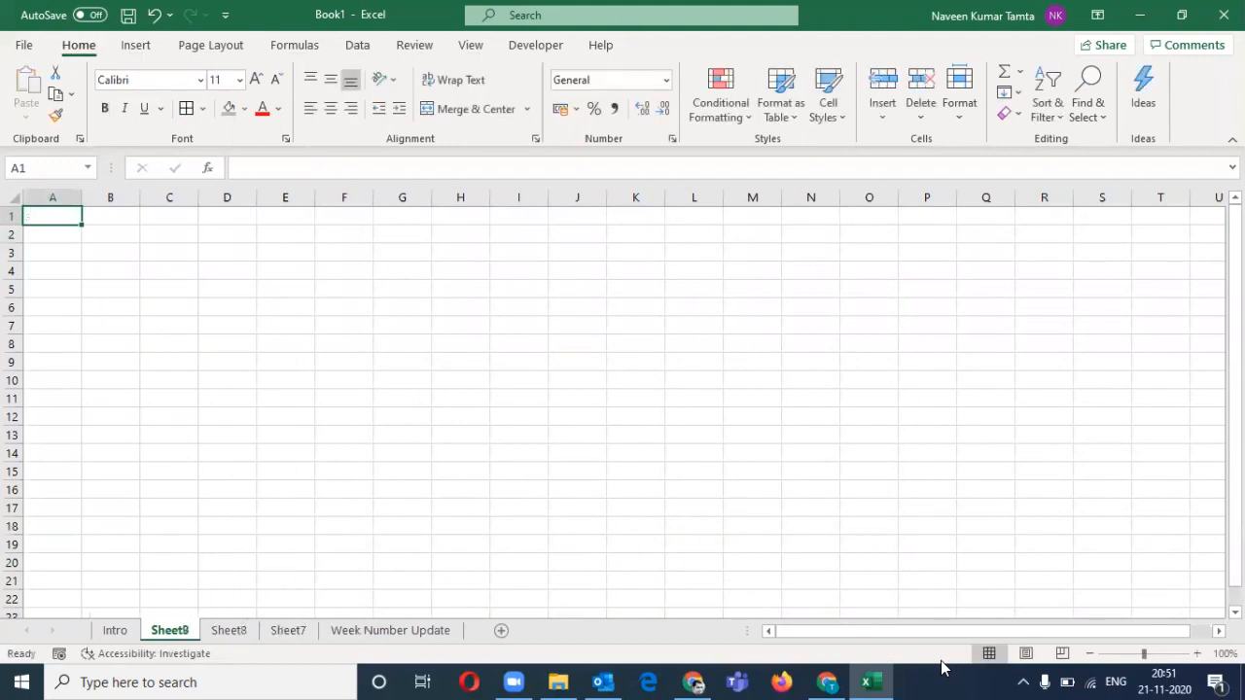
{"action": "key", "text": "alt+h"}
{"action": "key", "text": "d"}
{"action": "key", "text": "s"}
Create a PivotTable on a new worksheet from the Sheet7 range B1:C366
{"action": "key", "text": "ctrl+Page_Down"}
{"action": "key", "text": "ctrl+Page_Down"}
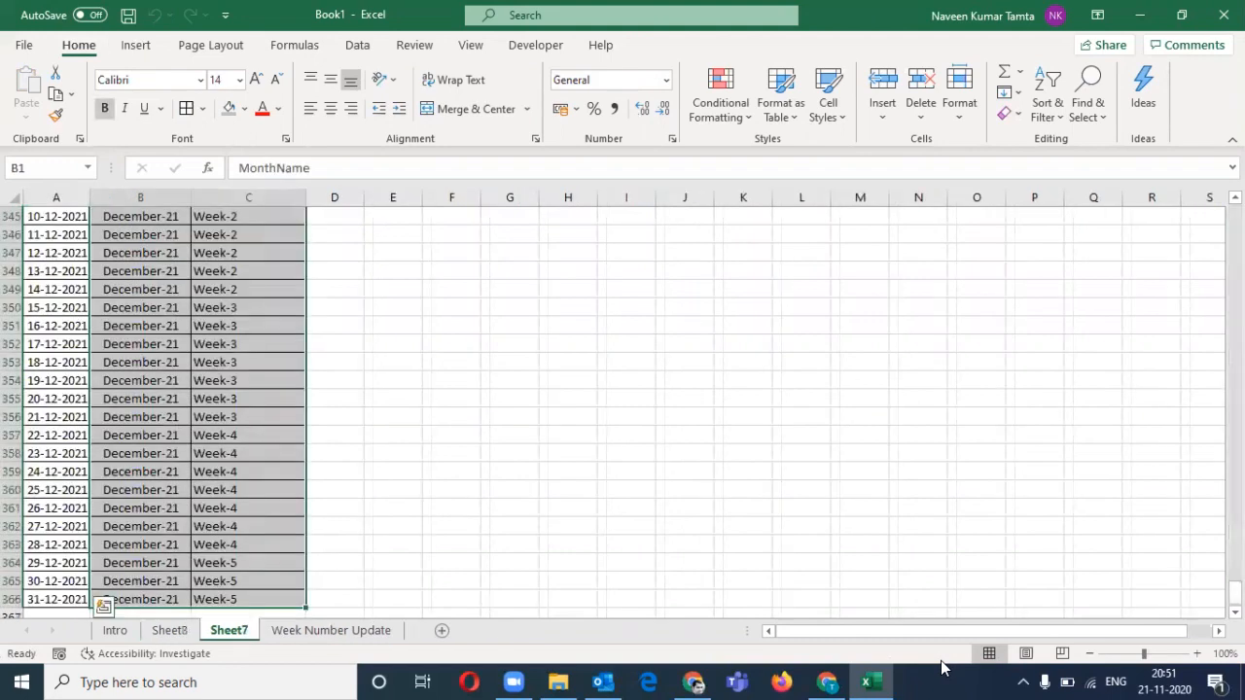
{"action": "key", "text": "ctrl+Home"}
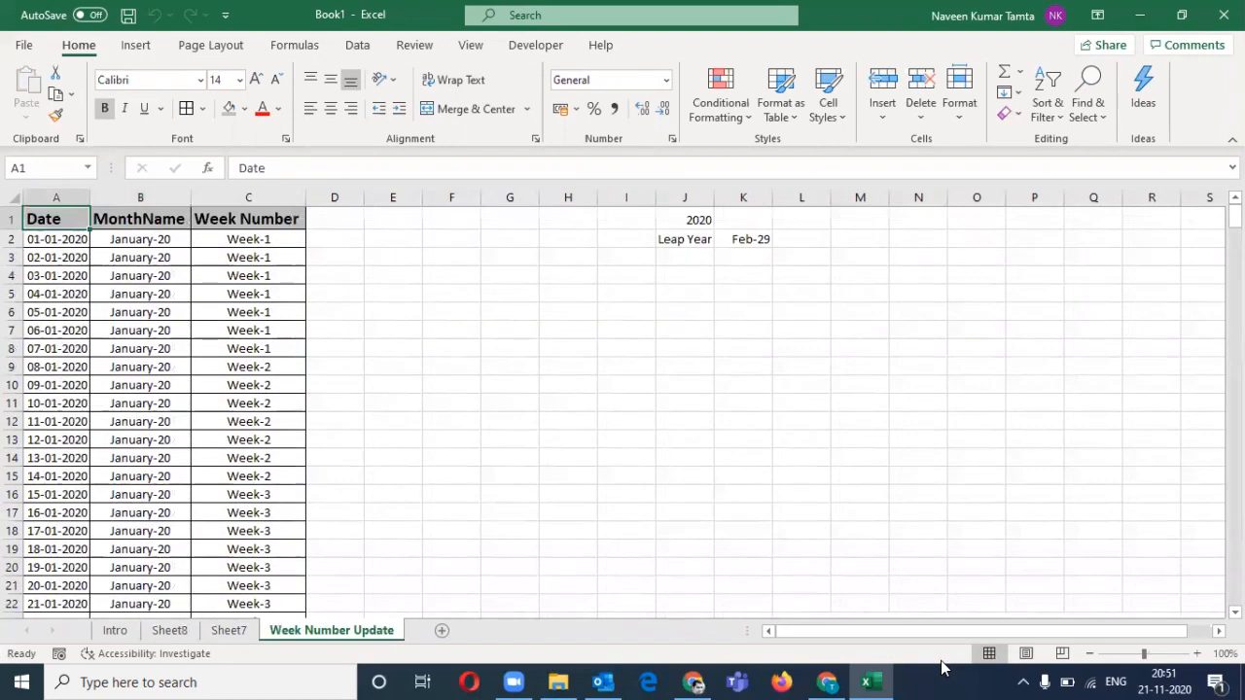
{"action": "key", "text": "ctrl+Page_Up"}
{"action": "key", "text": "alt+n"}
{"action": "key", "text": "v"}
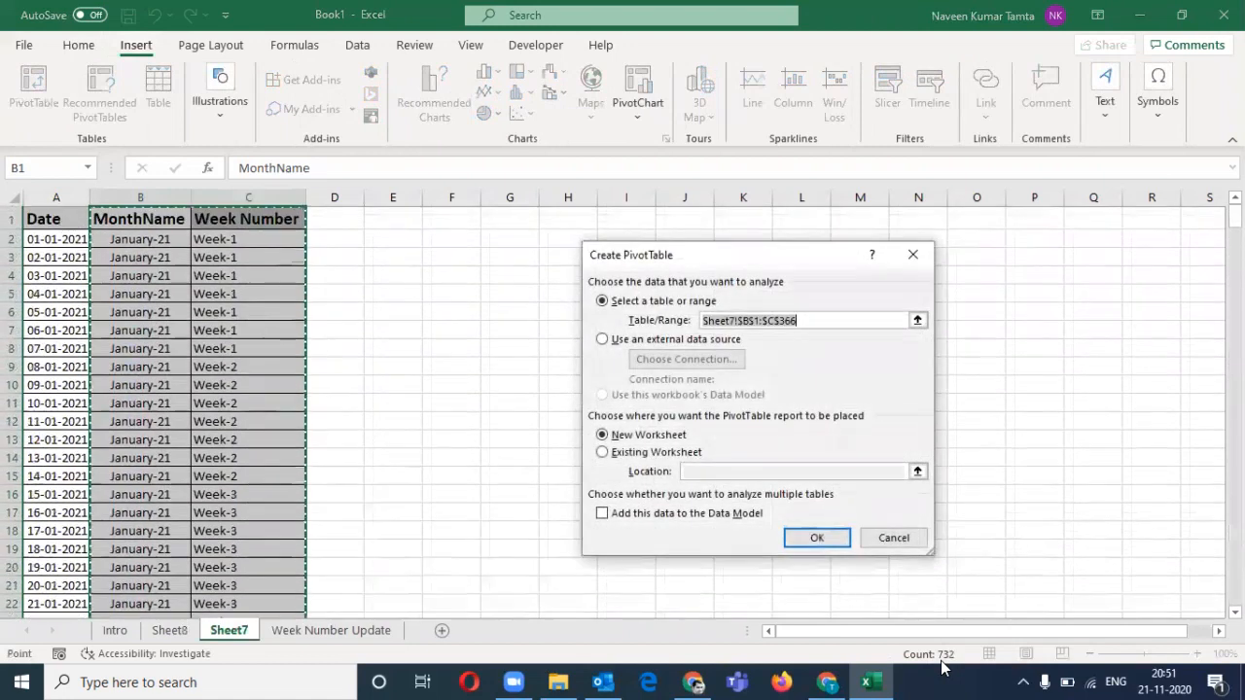
{"action": "key", "text": "Return"}
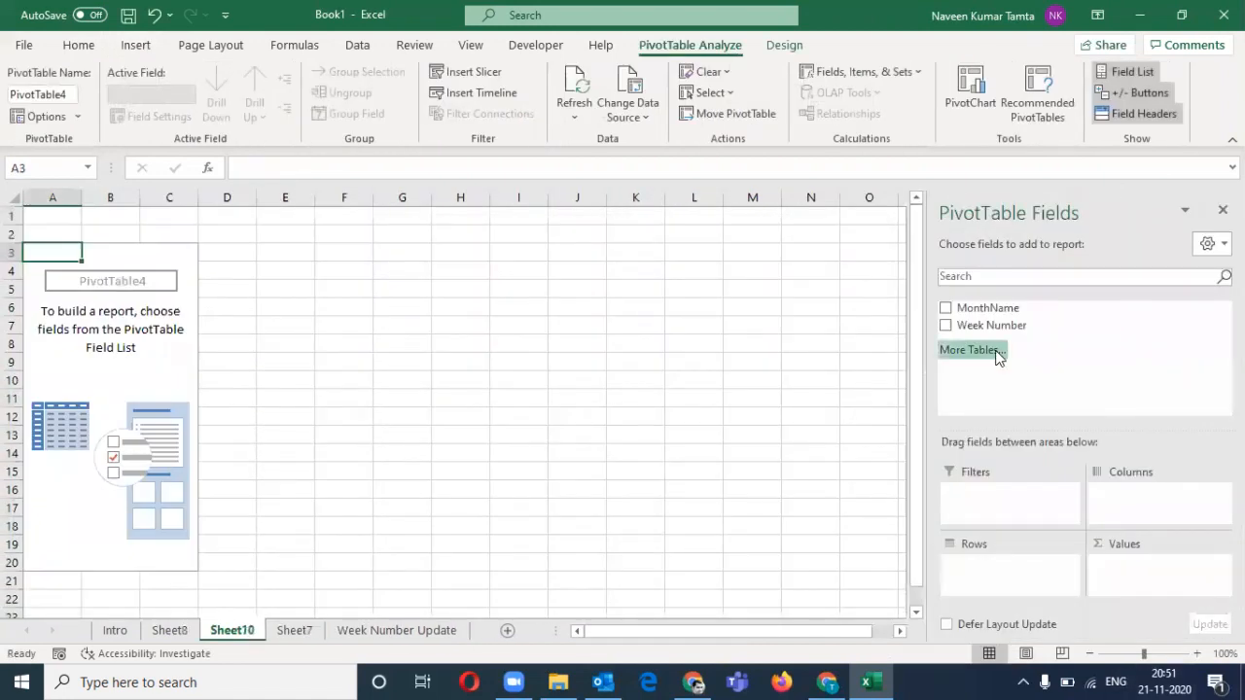
Lay out the PivotTable with MonthName in Rows, Week Number in Columns and Count of Week Number in Values
{"action": "left_click_drag", "start_coordinate": [999, 313], "coordinate": [988, 588]}
{"action": "left_click_drag", "start_coordinate": [992, 329], "coordinate": [1122, 498]}
{"action": "left_click_drag", "start_coordinate": [972, 326], "coordinate": [1159, 580]}
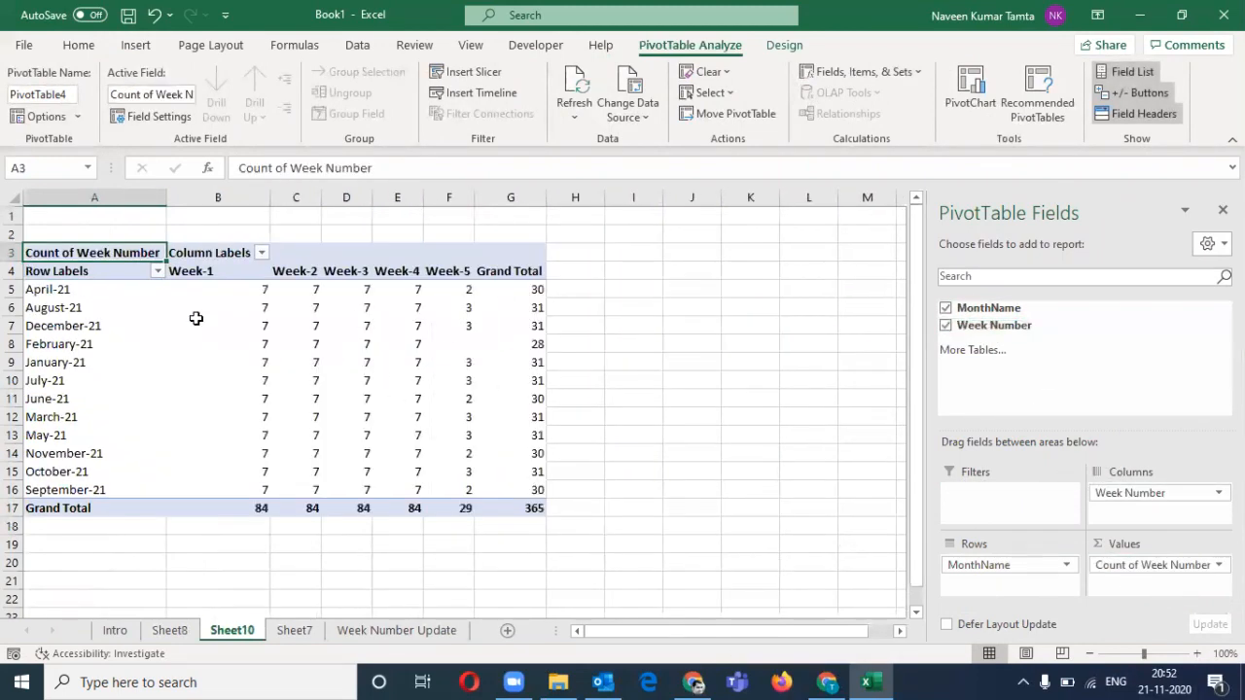
Examine the day counts per week in the February-21 row of the PivotTable
{"action": "left_click", "coordinate": [78, 344]}
{"action": "key", "text": "Right"}
{"action": "key", "text": "Right"}
{"action": "key", "text": "Right"}
{"action": "key", "text": "Right"}
{"action": "key", "text": "Right"}
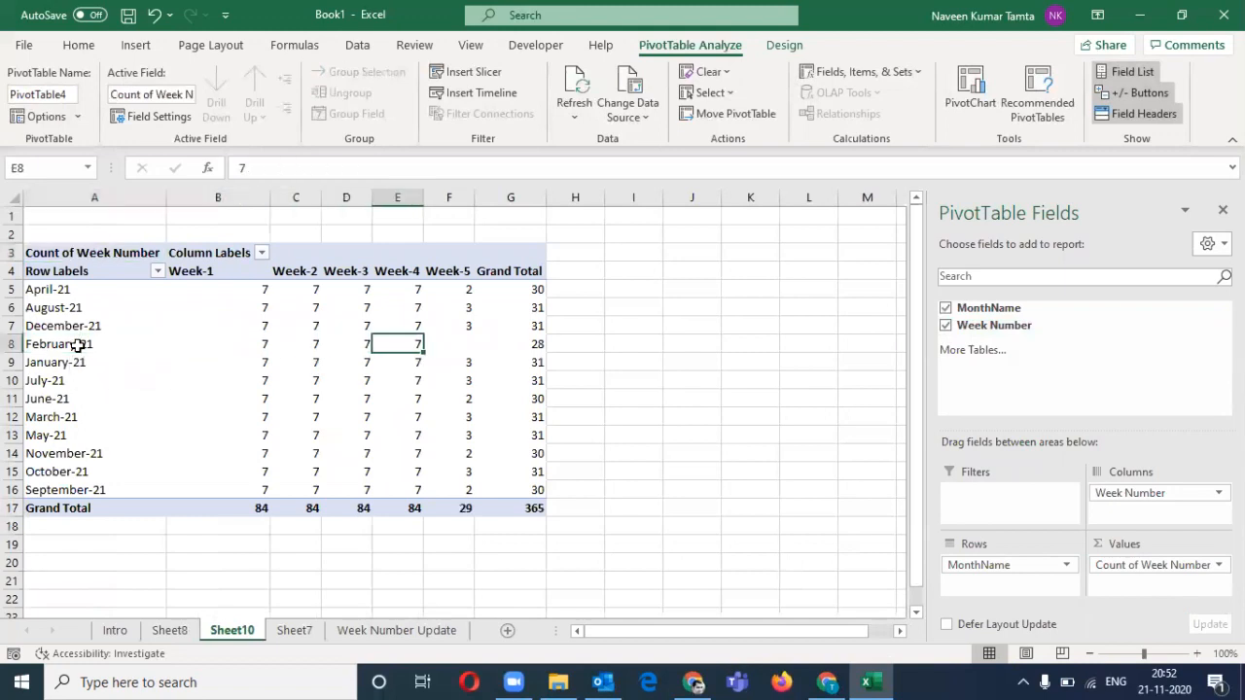
{"action": "key", "text": "Left"}
{"action": "key", "text": "Left"}
{"action": "key", "text": "Left"}
{"action": "key", "text": "Left"}
{"action": "key", "text": "Left"}
Examine the Week-5 day counts for the months from April-21 down
{"action": "key", "text": "Up"}
{"action": "key", "text": "Up"}
{"action": "key", "text": "Up"}
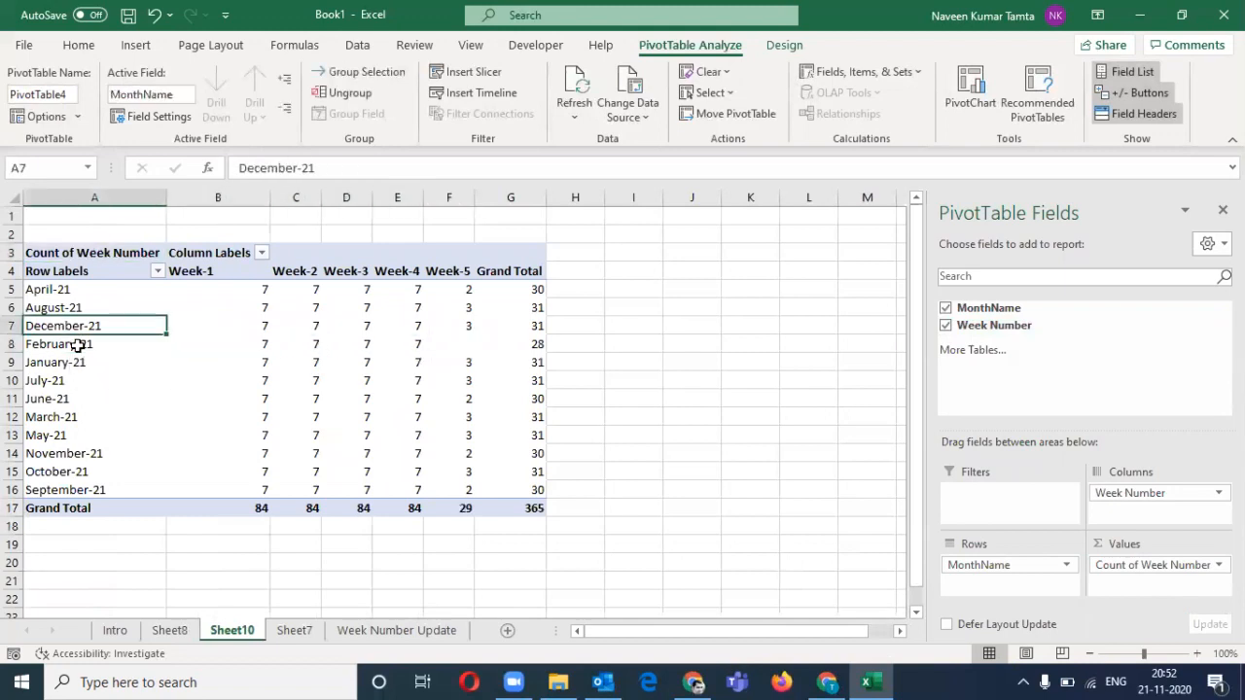
{"action": "key", "text": "Right"}
{"action": "key", "text": "Right"}
{"action": "key", "text": "Right"}
{"action": "key", "text": "Right"}
{"action": "key", "text": "Right"}
{"action": "key", "text": "shift+Down"}
{"action": "key", "text": "shift+Down"}
{"action": "key", "text": "shift+Down"}
{"action": "key", "text": "shift+Down"}
{"action": "key", "text": "shift+Down"}
{"action": "key", "text": "shift+Down"}
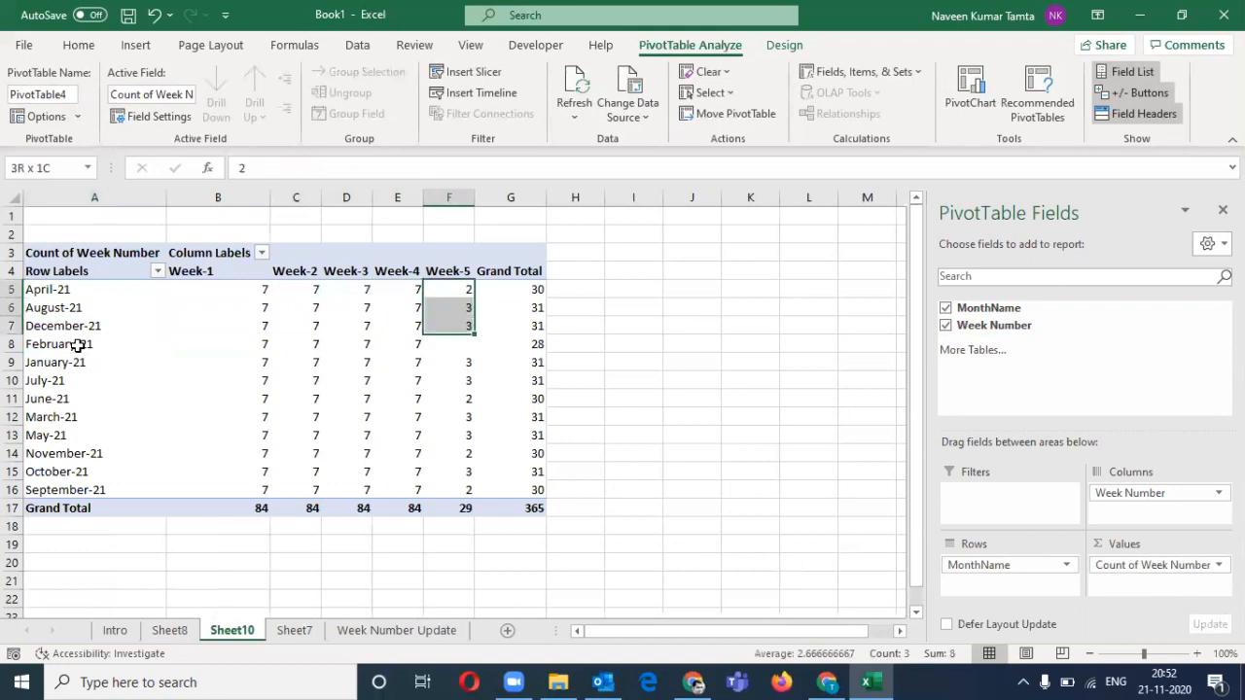
{"action": "key", "text": "shift+Down"}
{"action": "key", "text": "shift+Down"}
{"action": "key", "text": "shift+Down"}
{"action": "key", "text": "shift+Down"}
{"action": "key", "text": "shift+Down"}
{"action": "key", "text": "Home"}
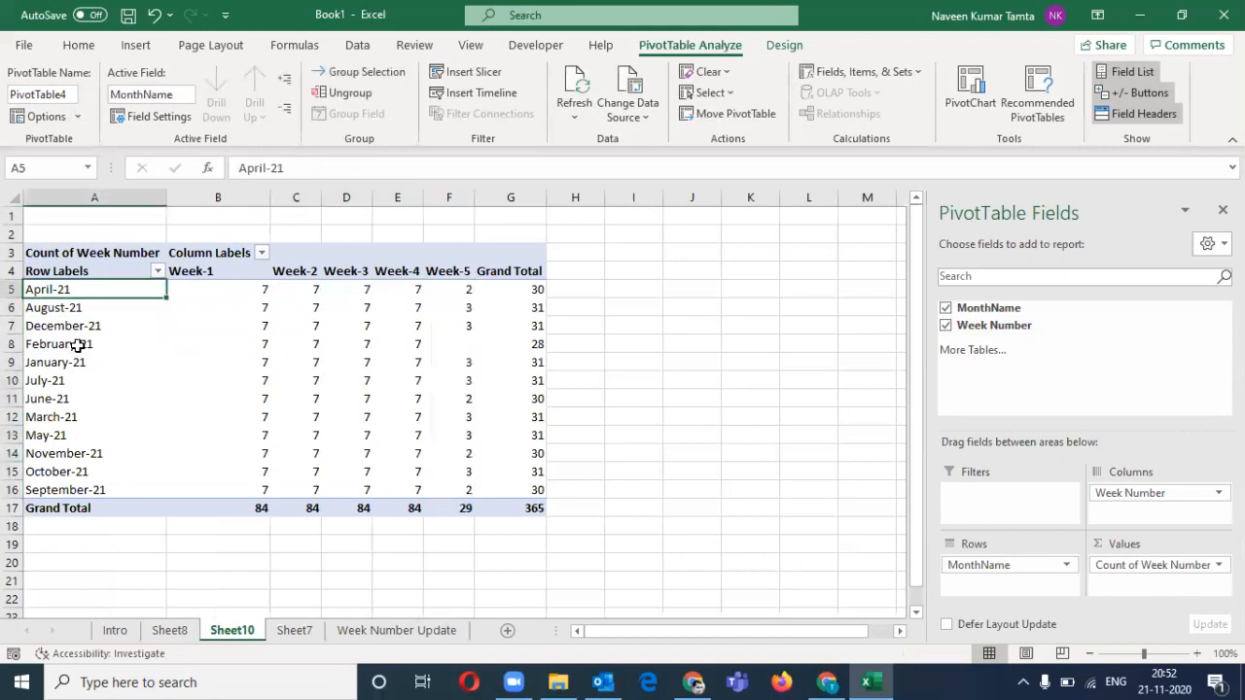
Check the Week-1 grand total of the PivotTable and look through the workbook's other sheets
{"action": "key", "text": "Right"}
{"action": "key", "text": "ctrl+Down"}
{"action": "key", "text": "ctrl+Page_Up"}
{"action": "key", "text": "ctrl+Page_Up"}
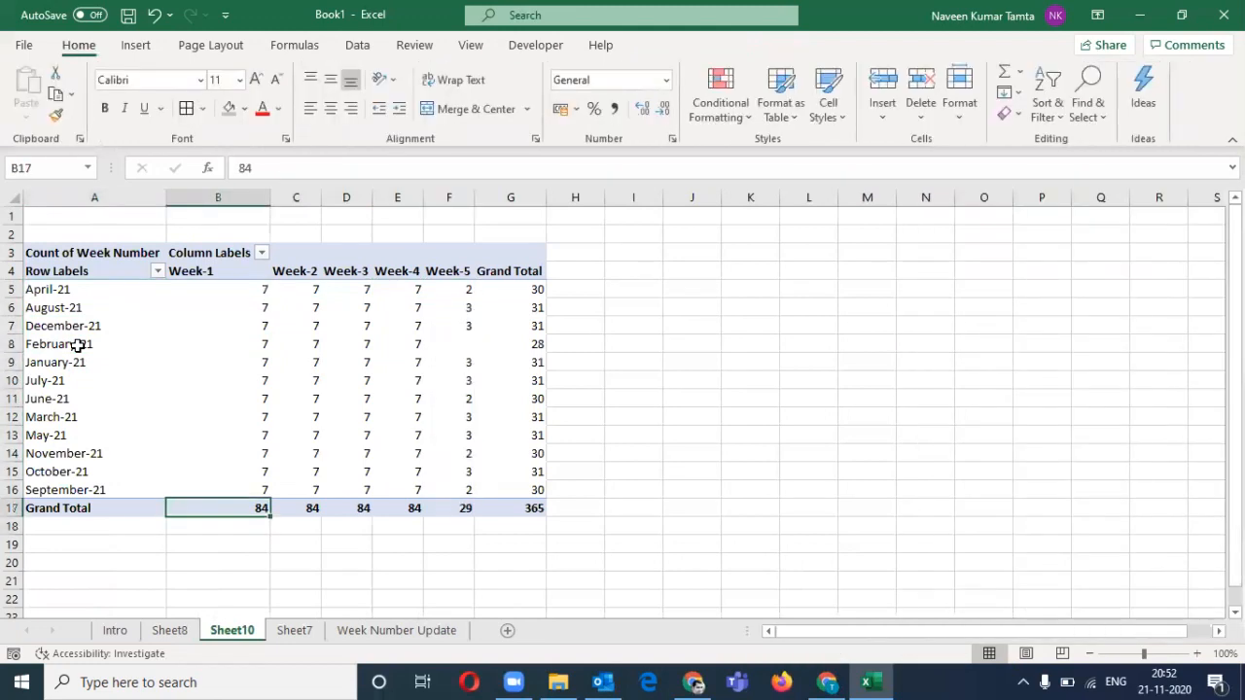
{"action": "key", "text": "ctrl+Page_Down"}
{"action": "key", "text": "ctrl+Page_Down"}
{"action": "key", "text": "ctrl+Page_Down"}
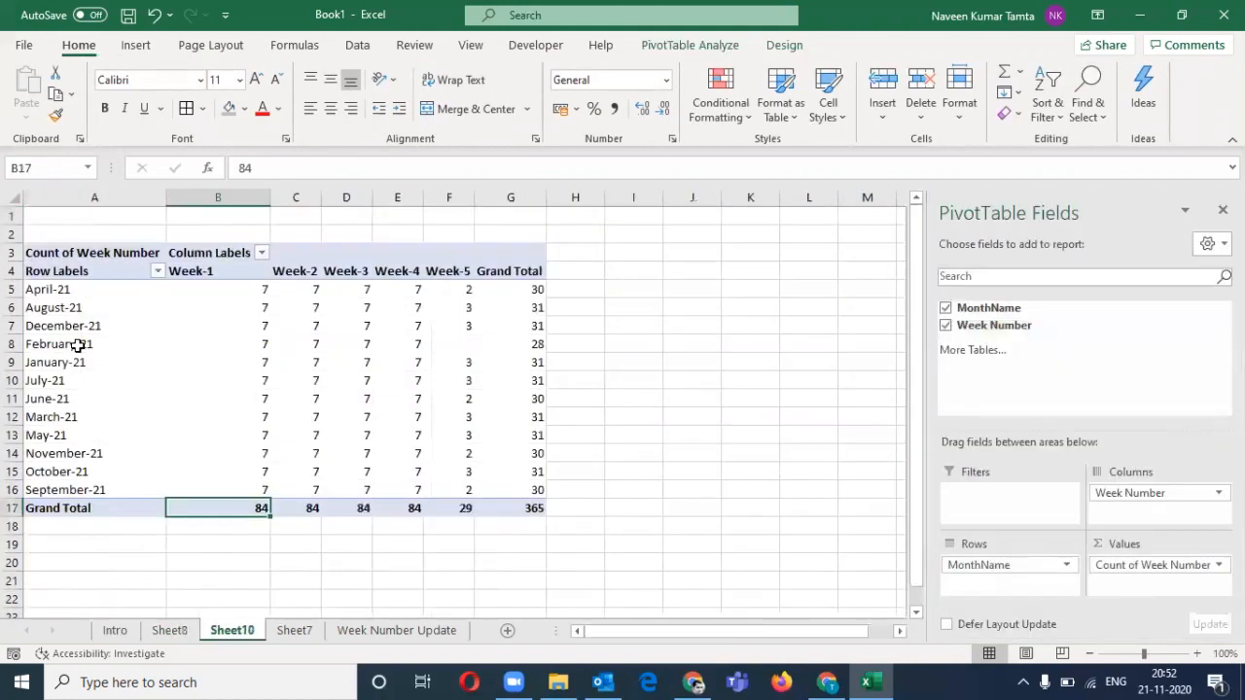
Examine the Week Number formula in cell C2 of the Week Number Update sheet
{"action": "key", "text": "ctrl+Page_Up"}
{"action": "key", "text": "ctrl+Page_Down"}
{"action": "key", "text": "ctrl+Page_Down"}
{"action": "key", "text": "Down"}
{"action": "key", "text": "Right"}
{"action": "key", "text": "Right"}
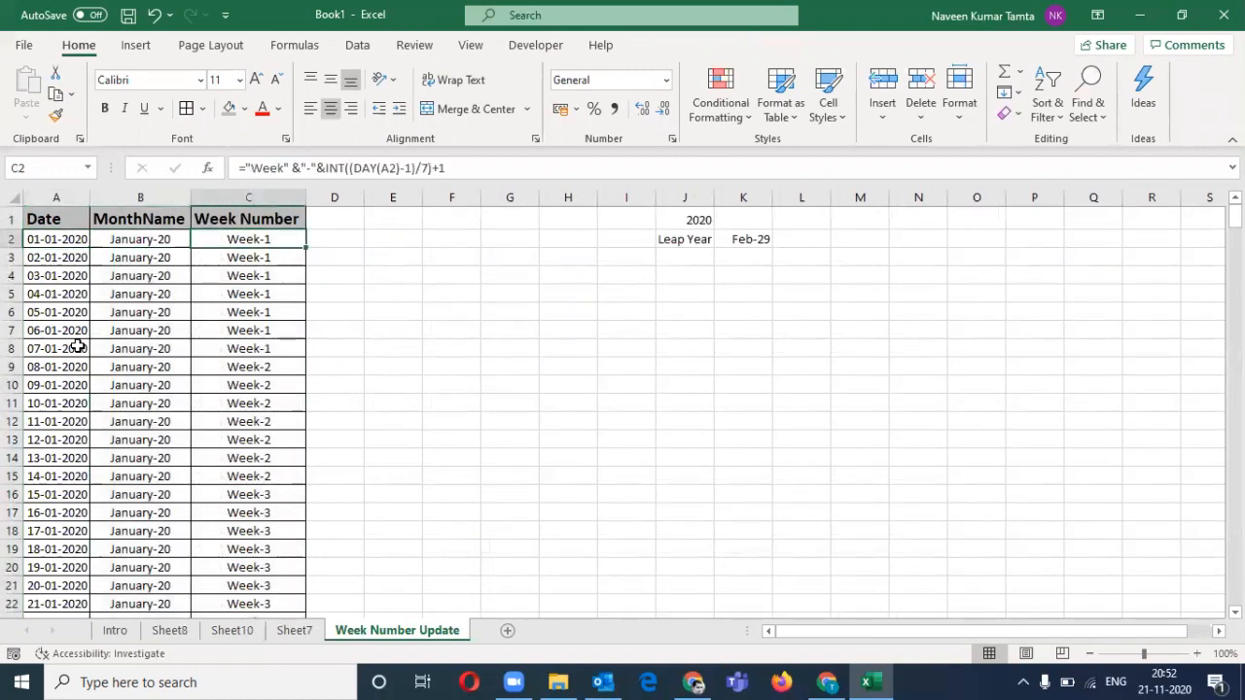
Turn on the header row filter in the Week Number Update sheet and remove it again
{"action": "key", "text": "Up"}
{"action": "key", "text": "alt+d"}
{"action": "key", "text": "f"}
{"action": "key", "text": "f"}
{"action": "key", "text": "alt+d"}
{"action": "key", "text": "f"}
{"action": "key", "text": "f"}
{"action": "key", "text": "Down"}
Go to the start of the 2021 date list on Sheet7
{"action": "key", "text": "ctrl+Page_Up"}
{"action": "key", "text": "ctrl+Page_Up"}
{"action": "key", "text": "ctrl+Page_Up"}
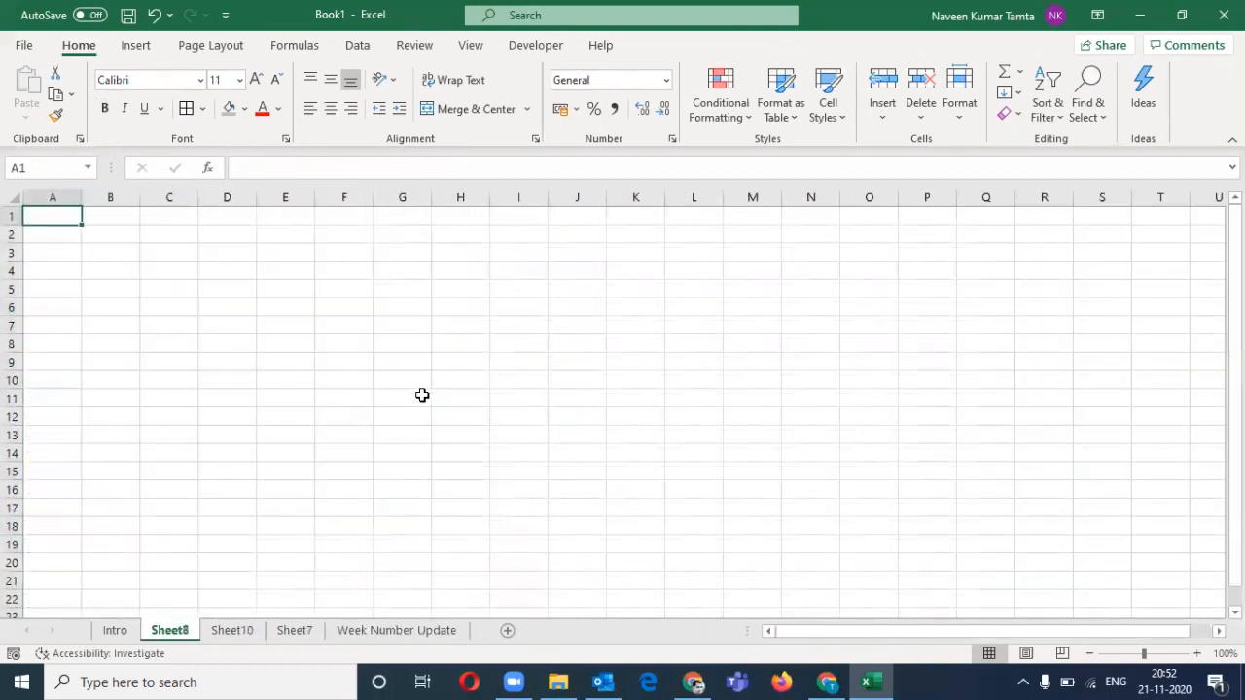
{"action": "key", "text": "ctrl+Page_Down"}
{"action": "key", "text": "ctrl+Page_Down"}
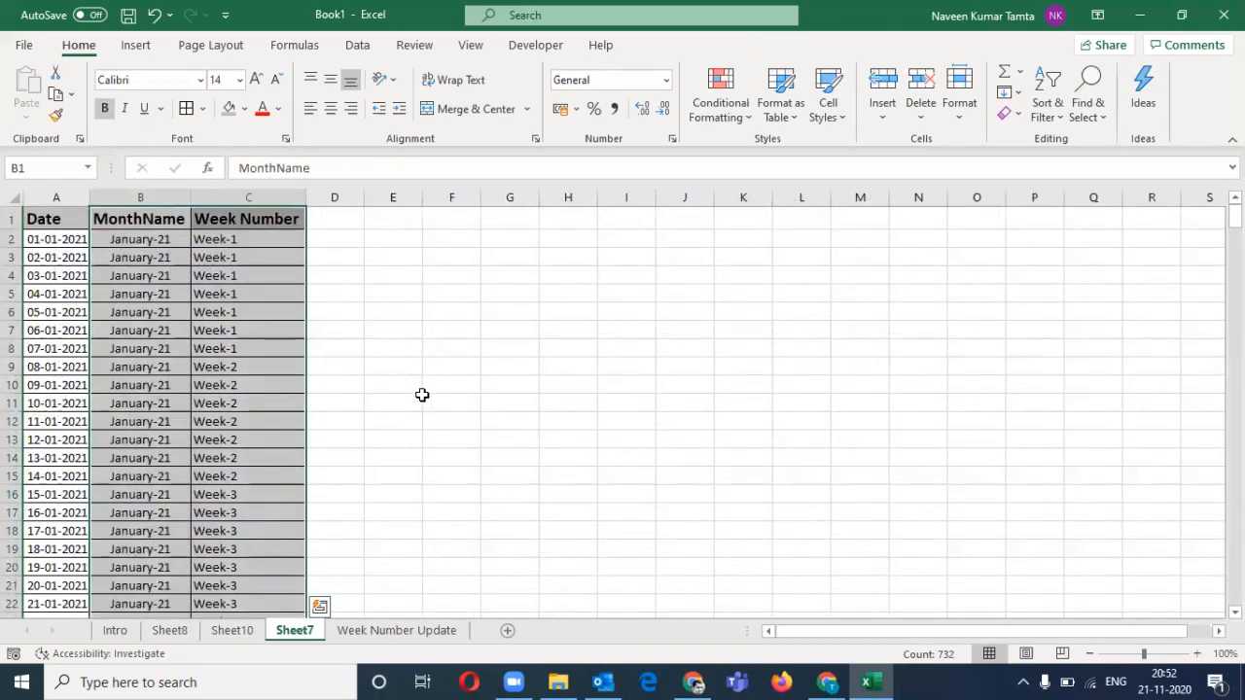
{"action": "key", "text": "ctrl+Home"}
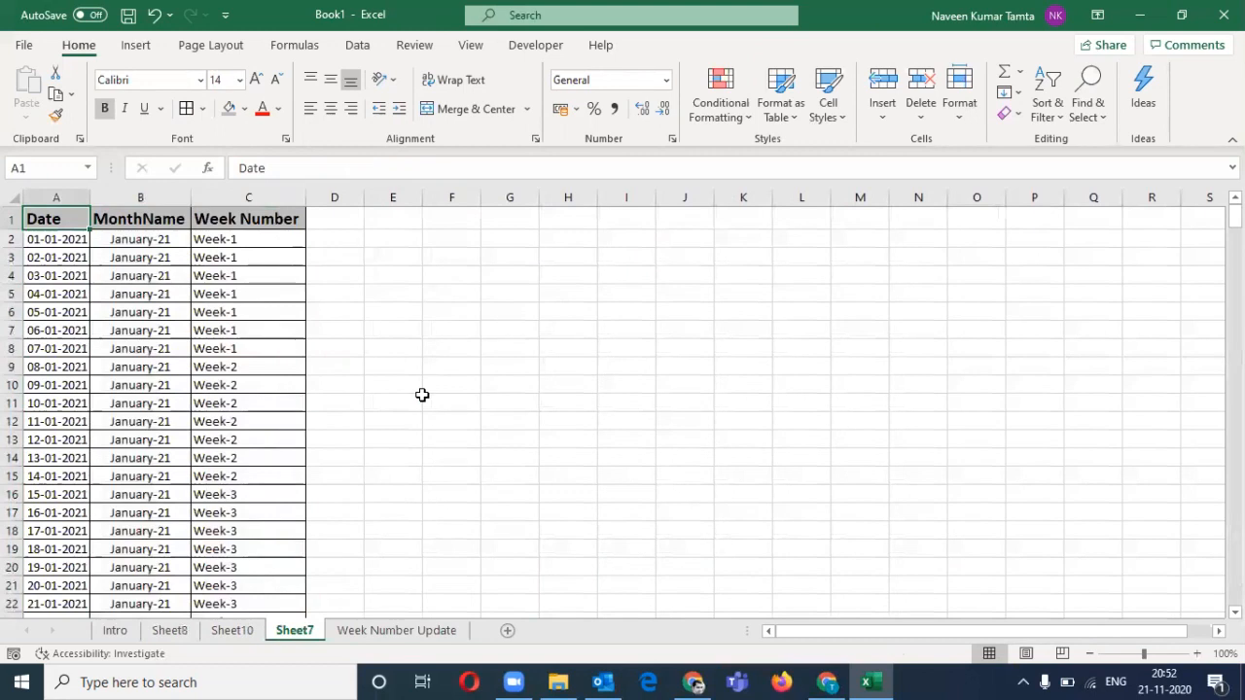
Highlight the January-21 Week-1 rows on Sheet7 across Date, MonthName and Week Number, A2:C8
{"action": "key", "text": "Right"}
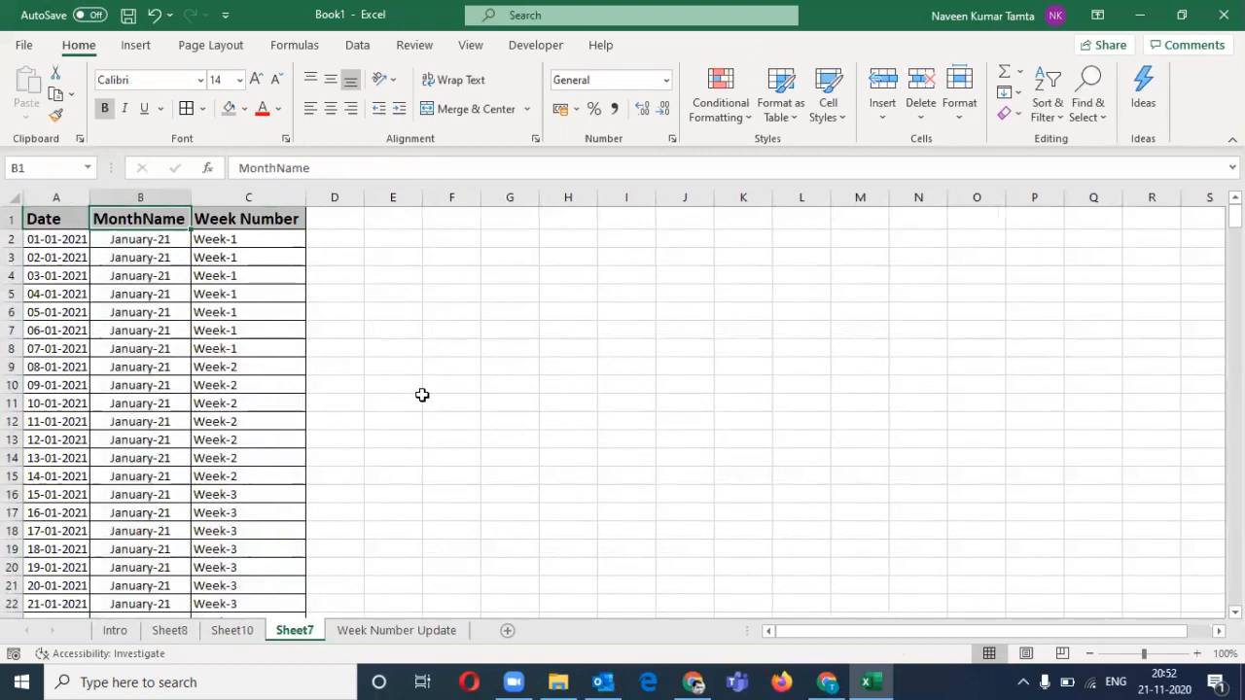
{"action": "key", "text": "Right"}
{"action": "key", "text": "Down"}
{"action": "key", "text": "shift+Down"}
{"action": "key", "text": "shift+Down"}
{"action": "key", "text": "shift+Down"}
{"action": "key", "text": "shift+Down"}
{"action": "key", "text": "shift+Down"}
{"action": "key", "text": "shift+Down"}
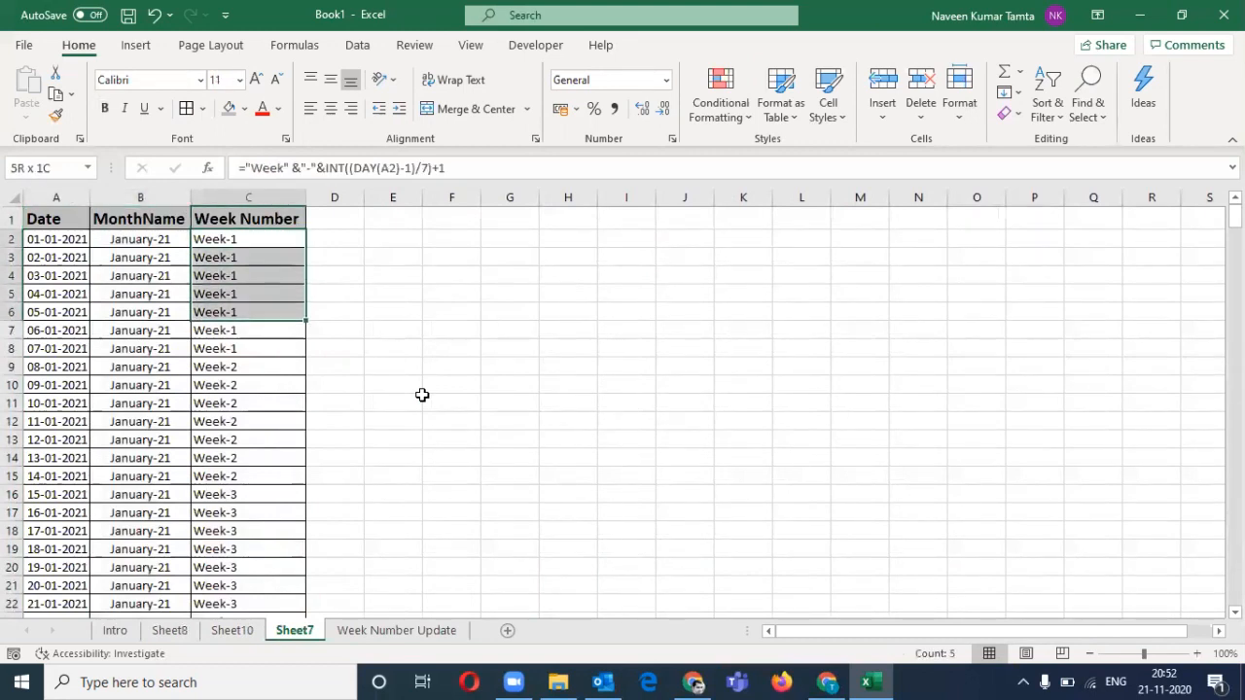
{"action": "key", "text": "shift+Left"}
{"action": "key", "text": "shift+Left"}
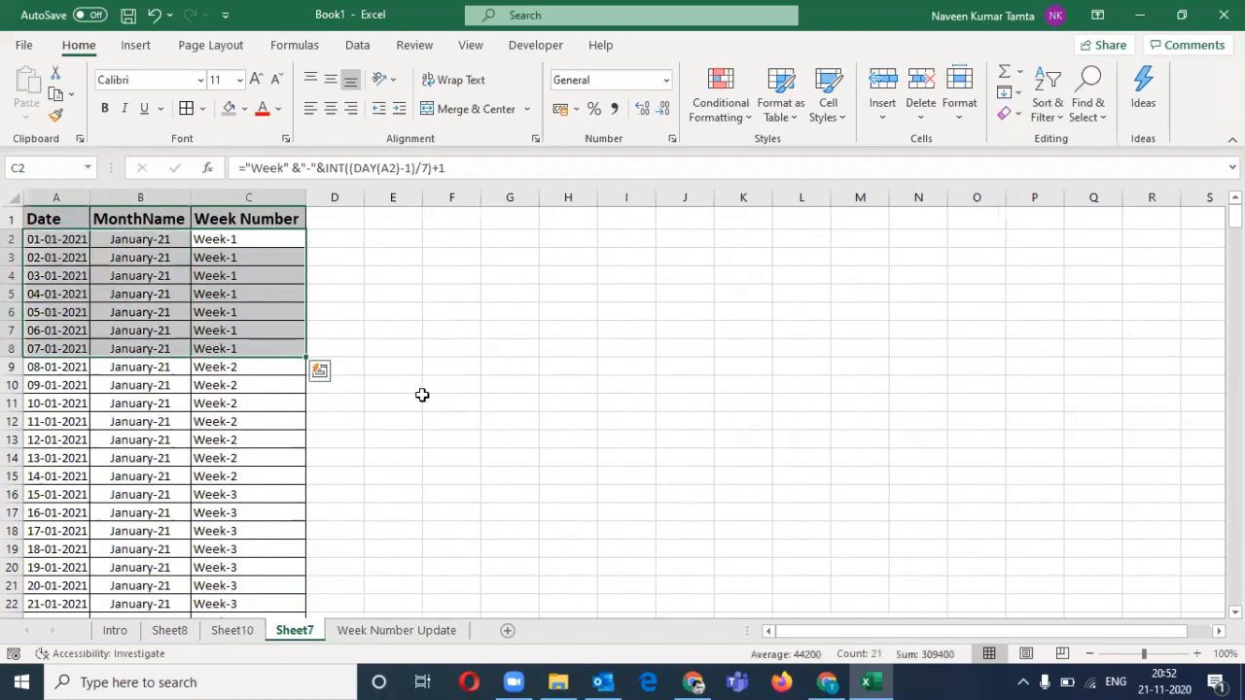
Highlight only the Week Number cells for 01-01-2021 to 07-01-2021, C2:C8
{"action": "key", "text": "Right"}
{"action": "key", "text": "Left"}
{"action": "key", "text": "shift+Down"}
{"action": "key", "text": "shift+Down"}
{"action": "key", "text": "shift+Down"}
{"action": "key", "text": "shift+Down"}
{"action": "key", "text": "shift+Down"}
{"action": "key", "text": "shift+Down"}
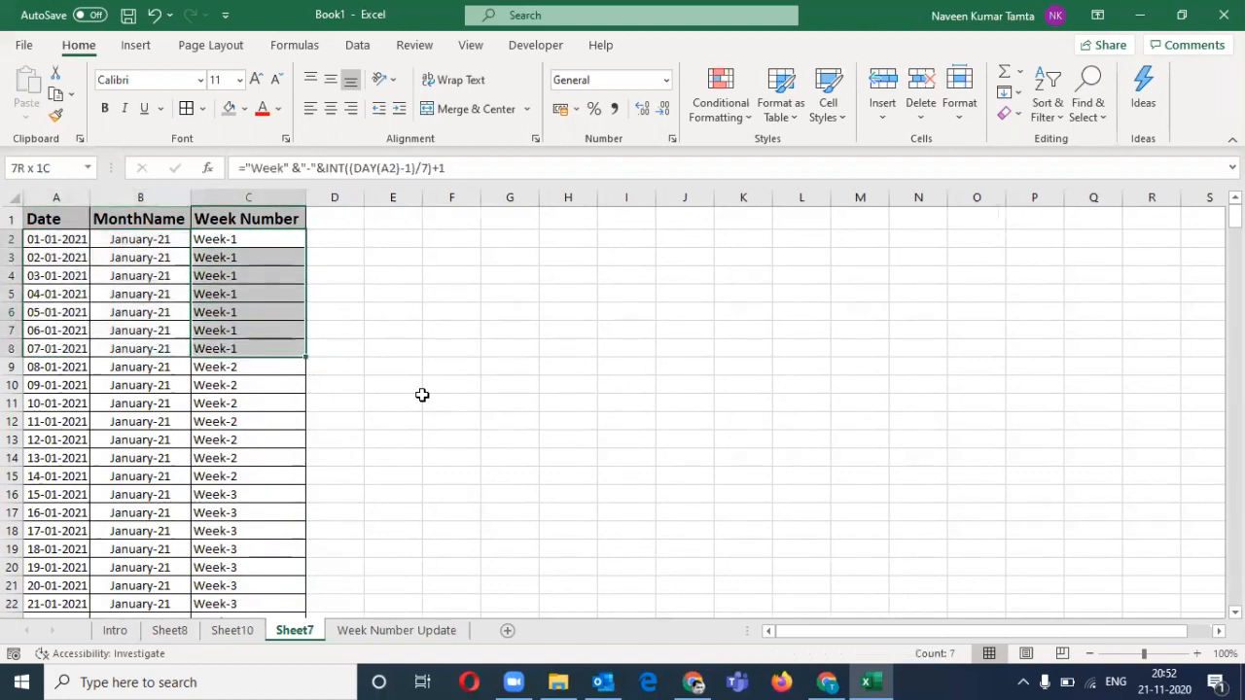
Highlight the three column headers together with the Week-1 rows beneath them, then go back to cell A1
{"action": "key", "text": "Left"}
{"action": "key", "text": "Left"}
{"action": "key", "text": "Up"}
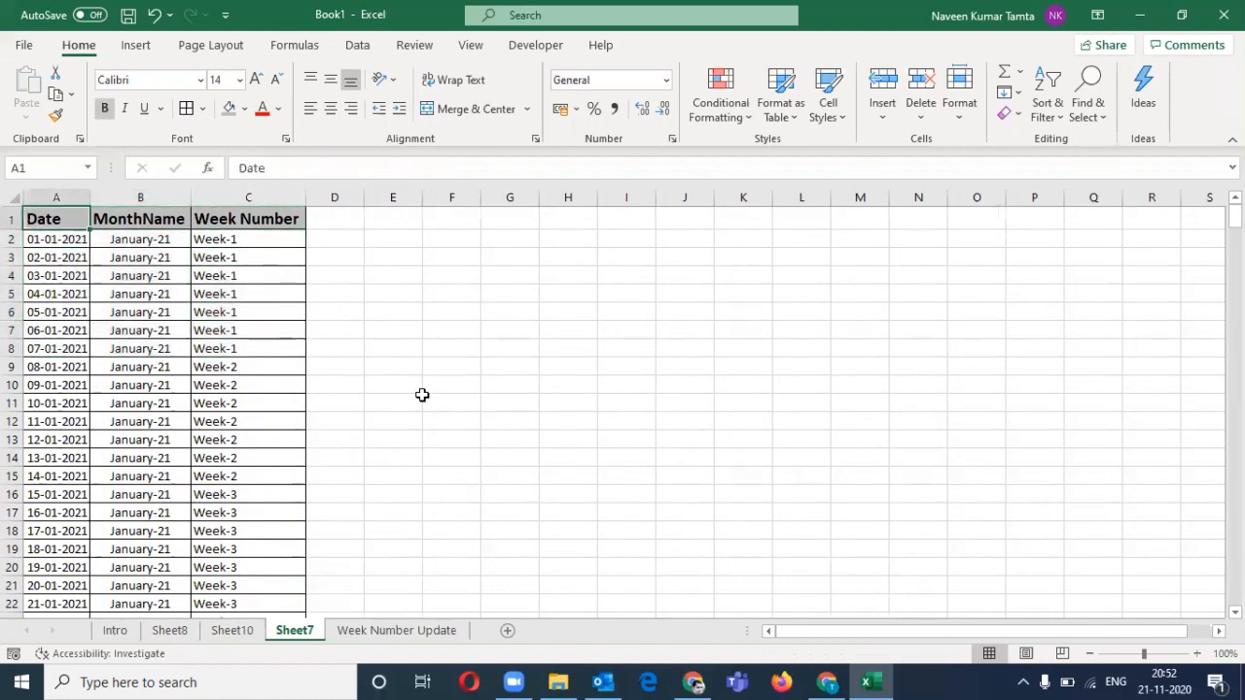
{"action": "key", "text": "shift+Right"}
{"action": "key", "text": "shift+Right"}
{"action": "key", "text": "shift+Down"}
{"action": "key", "text": "shift+Down"}
{"action": "key", "text": "shift+Down"}
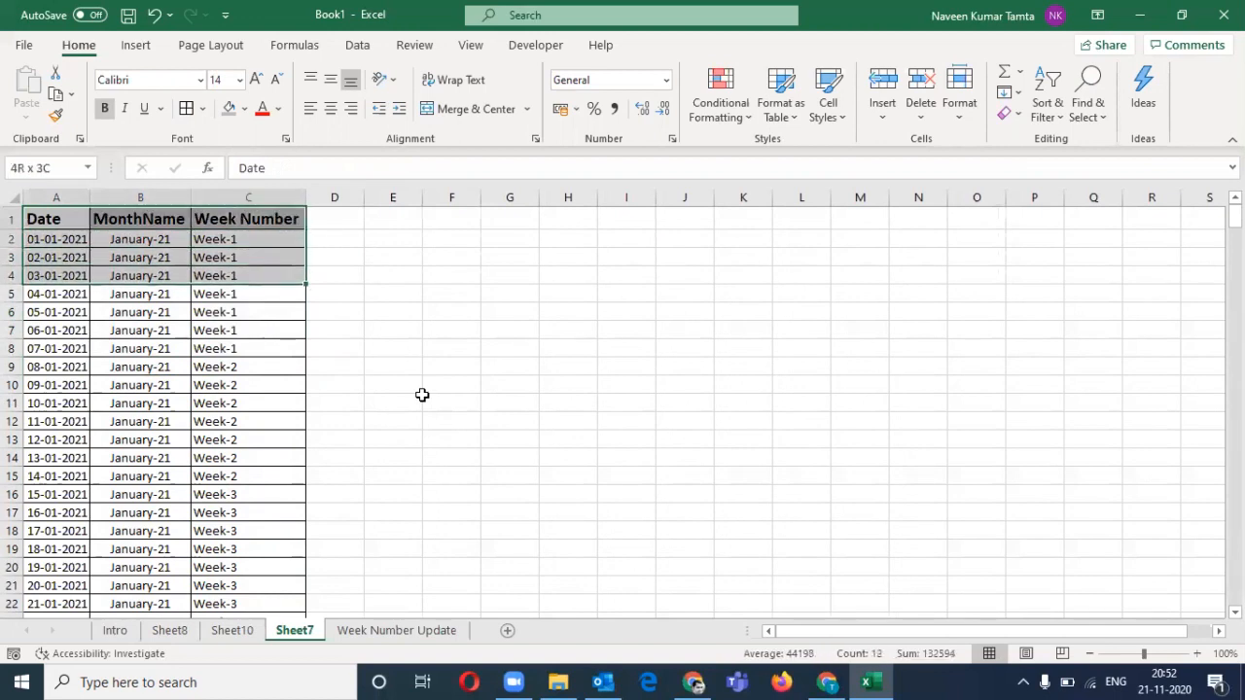
{"action": "key", "text": "shift+Down"}
{"action": "key", "text": "shift+Down"}
{"action": "key", "text": "shift+Down"}
{"action": "key", "text": "Up"}
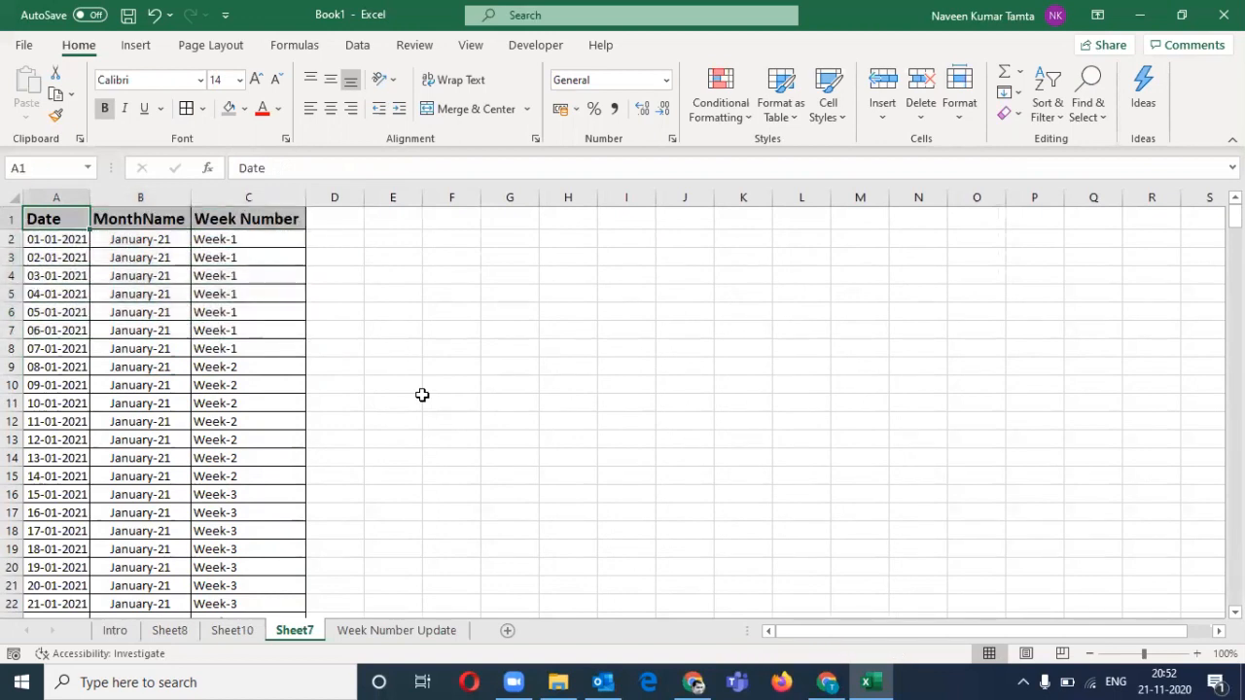
Return to the Intro sheet with the February 2021 calendar
{"action": "key", "text": "ctrl+Page_Up"}
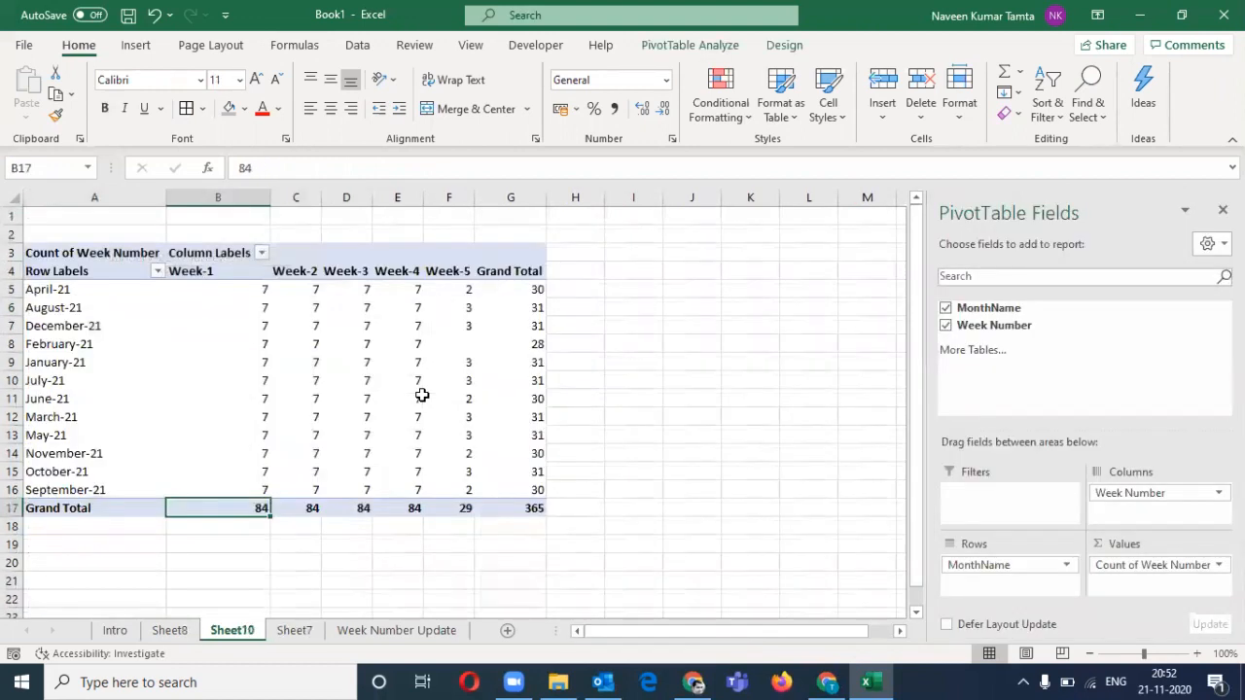
{"action": "key", "text": "ctrl+Page_Up"}
{"action": "key", "text": "ctrl+Page_Up"}
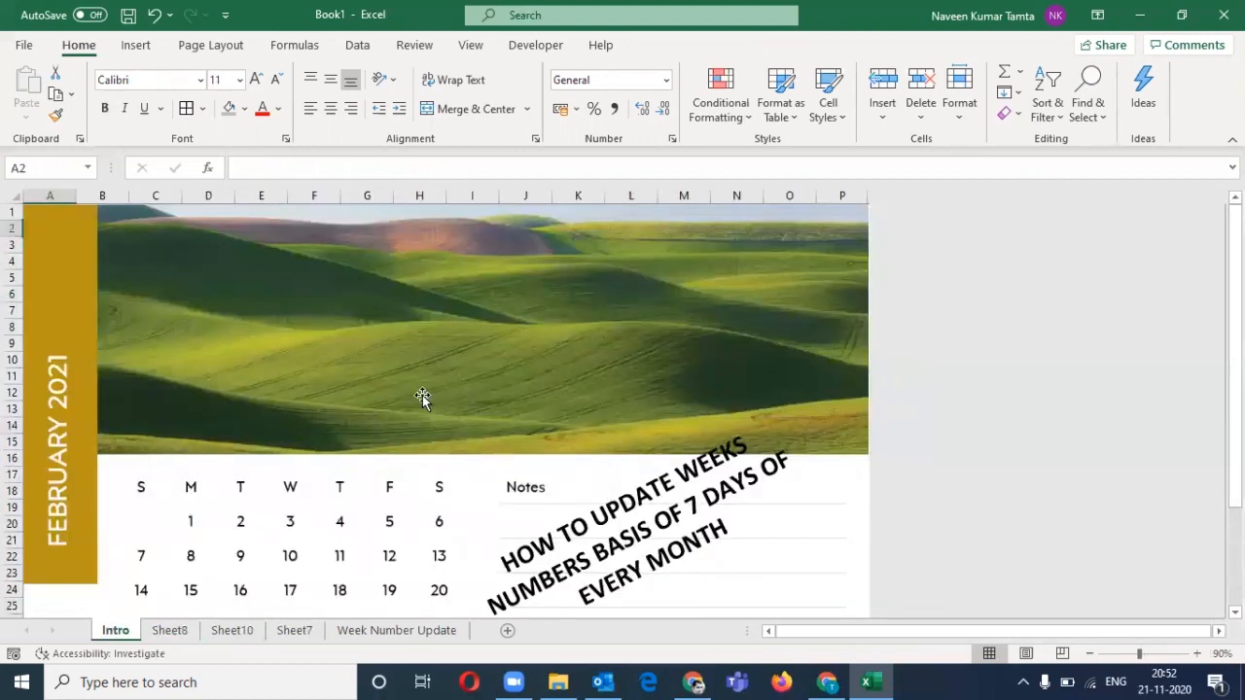